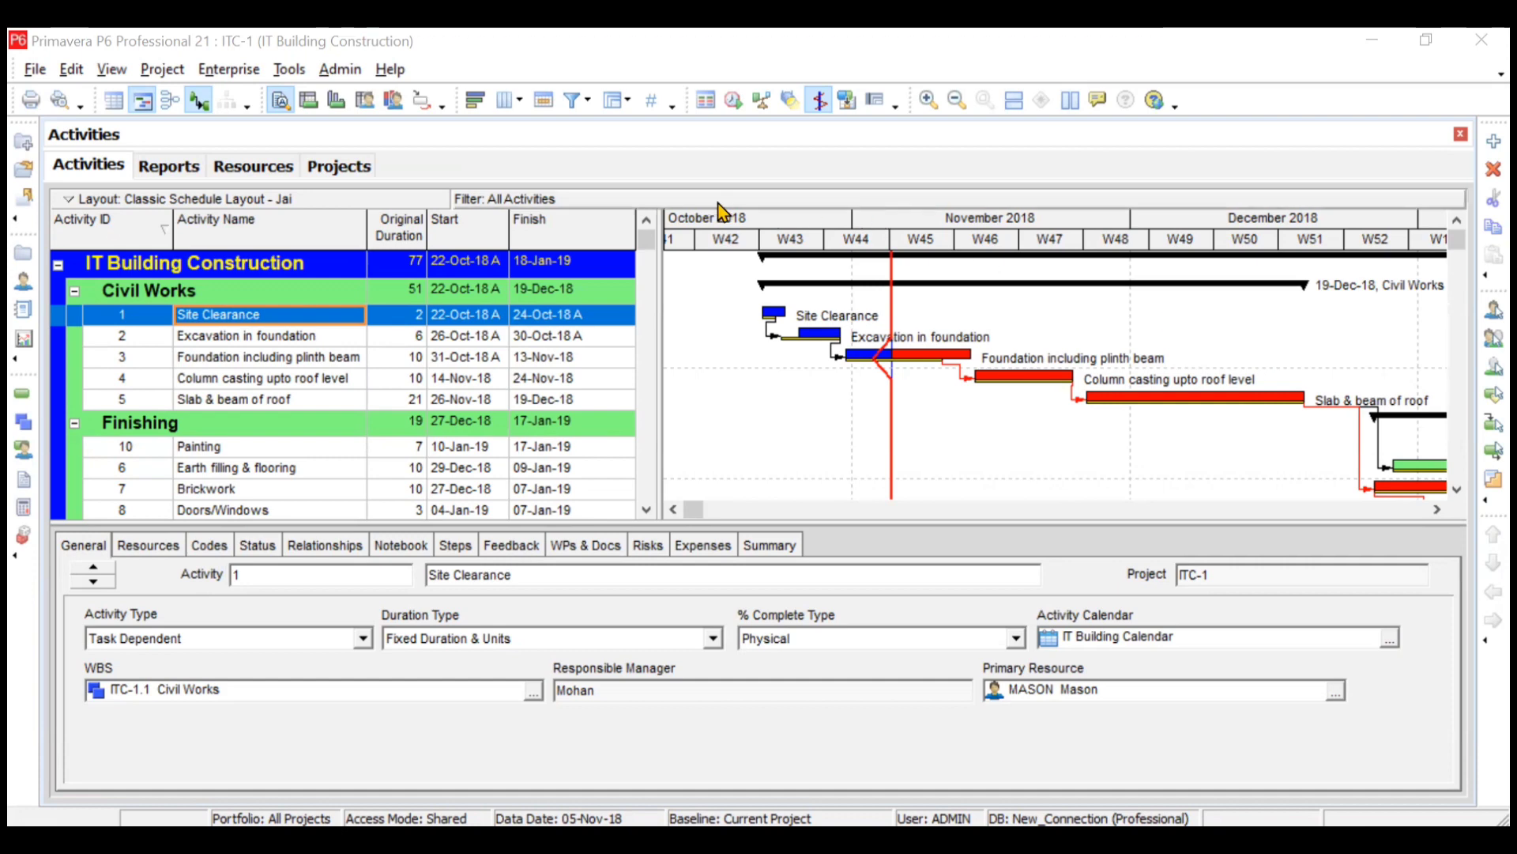
Step: Start an import in Primavera PM (XER) format with Project as the type of data
{"action": "left_click", "coordinate": [34, 70]}
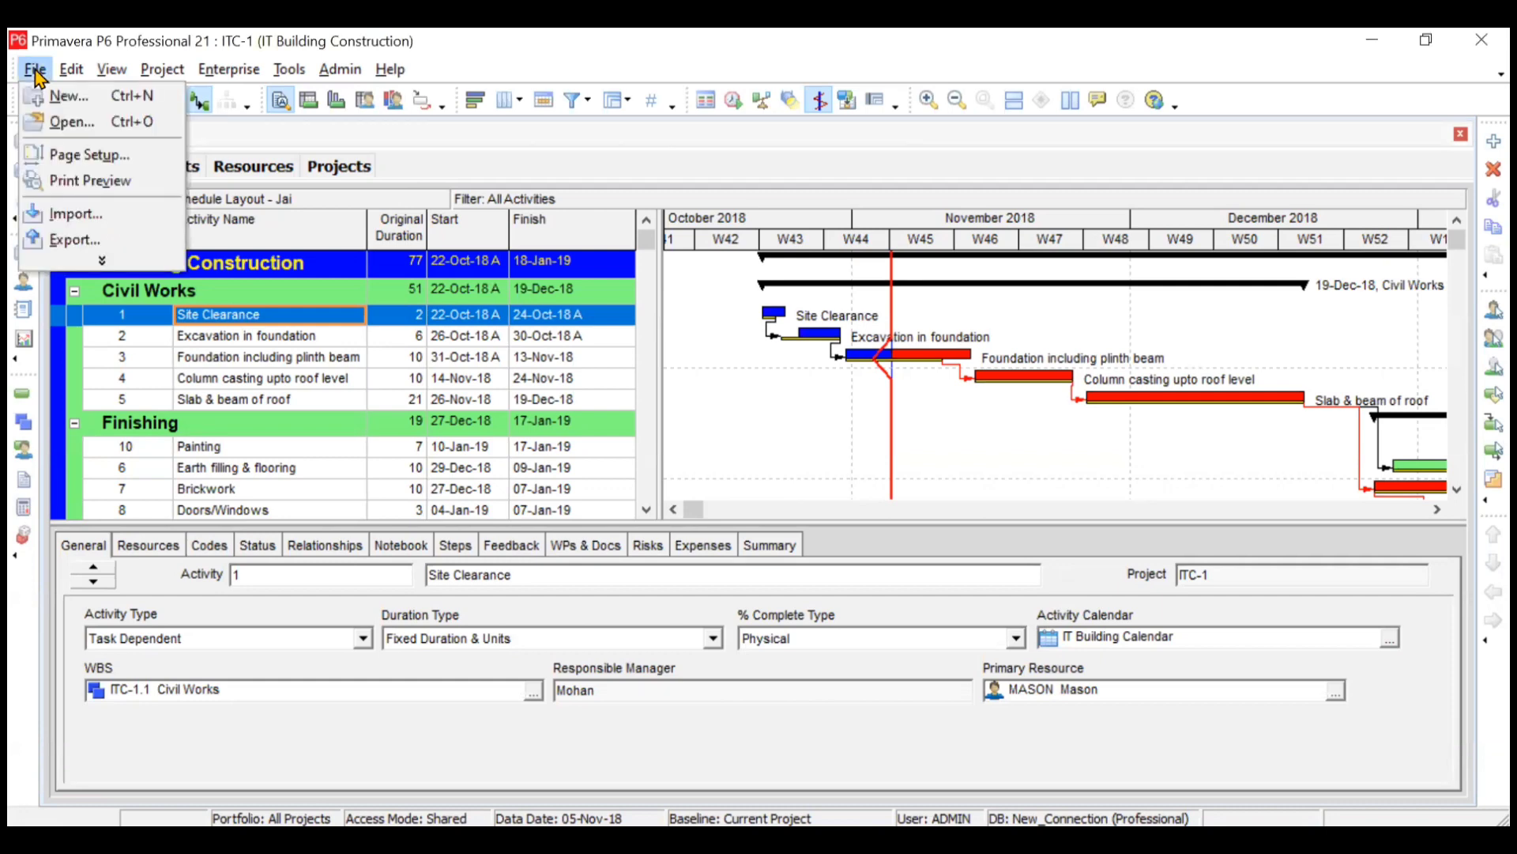
{"action": "left_click", "coordinate": [93, 215]}
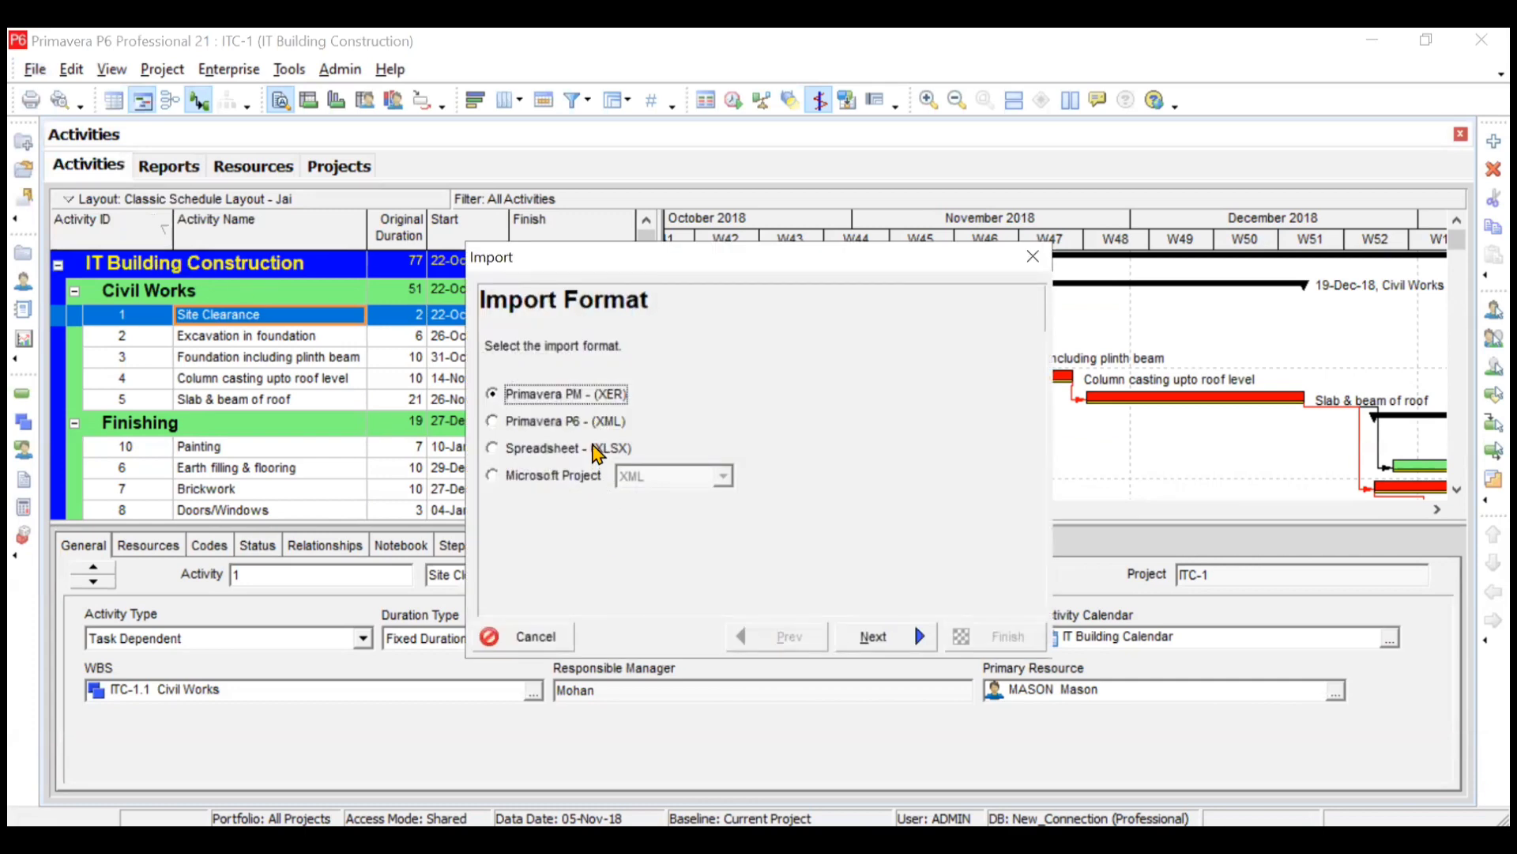
{"action": "left_click", "coordinate": [494, 475]}
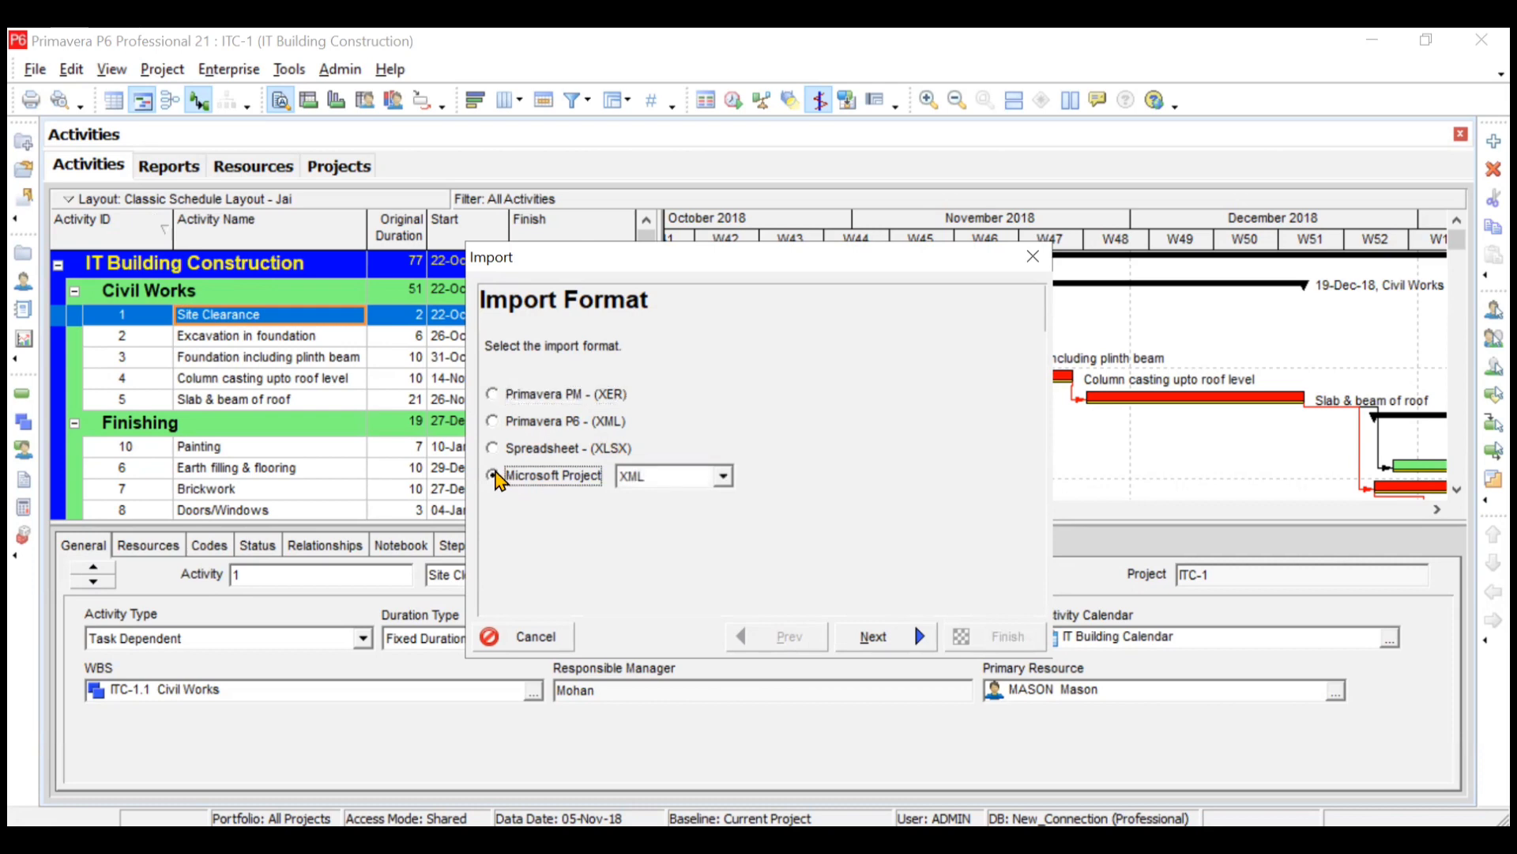
{"action": "left_click", "coordinate": [494, 449]}
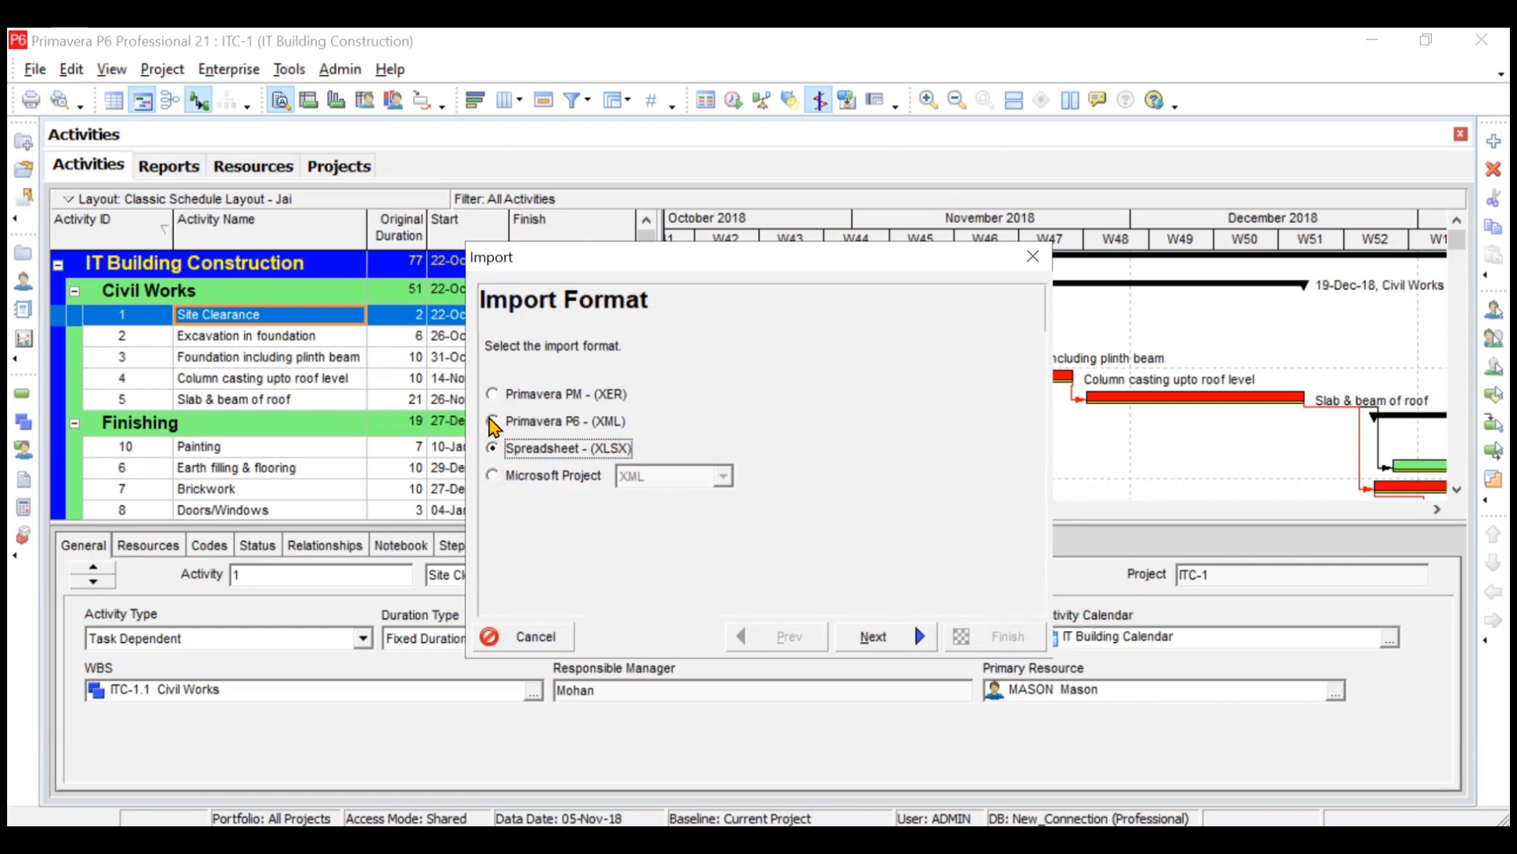
{"action": "left_click", "coordinate": [491, 423]}
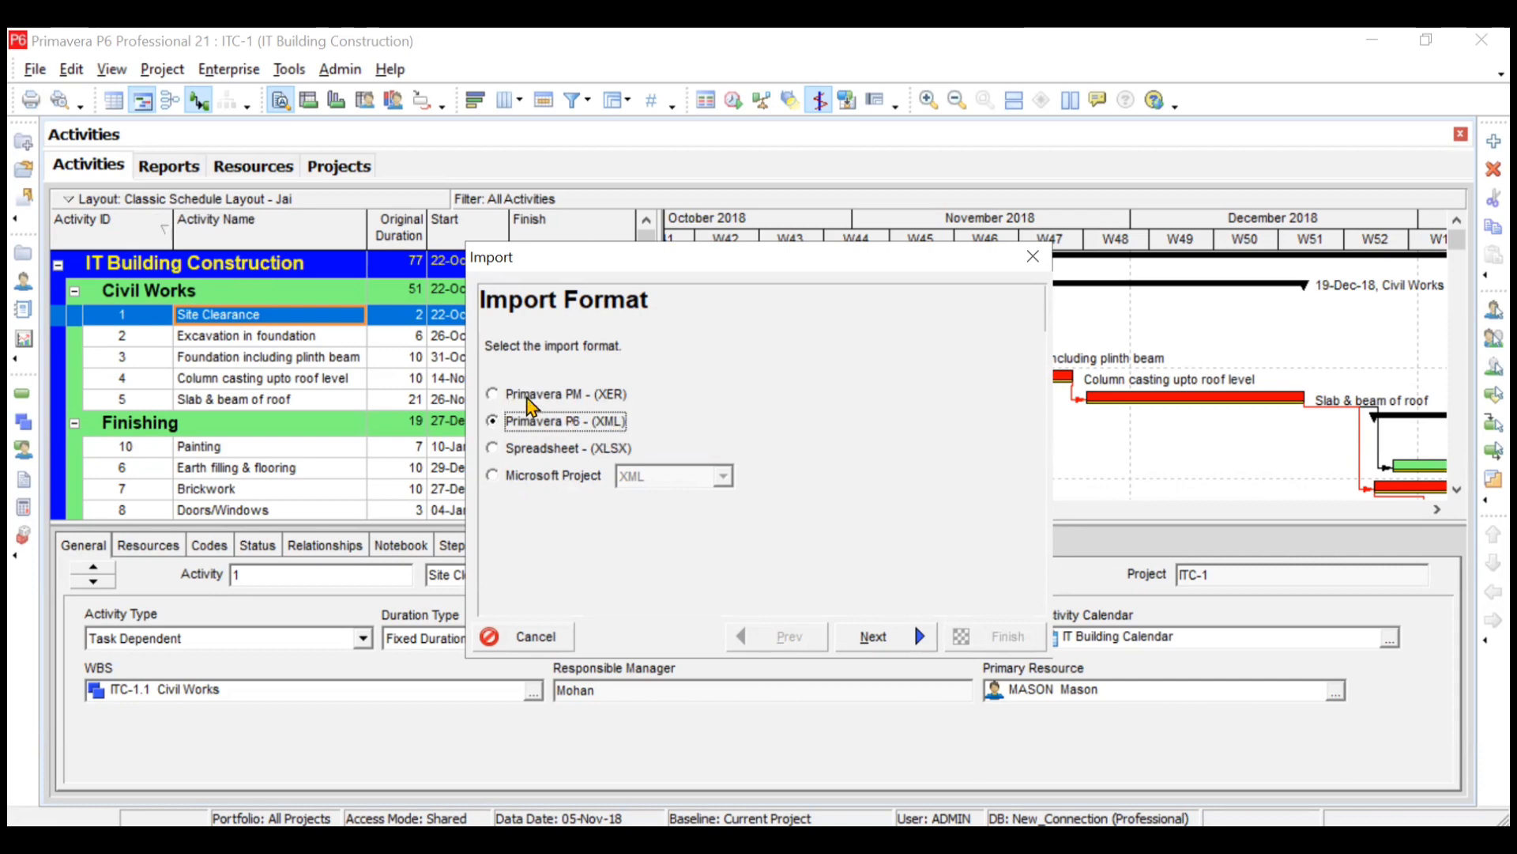
{"action": "left_click", "coordinate": [493, 395]}
{"action": "left_click", "coordinate": [873, 641]}
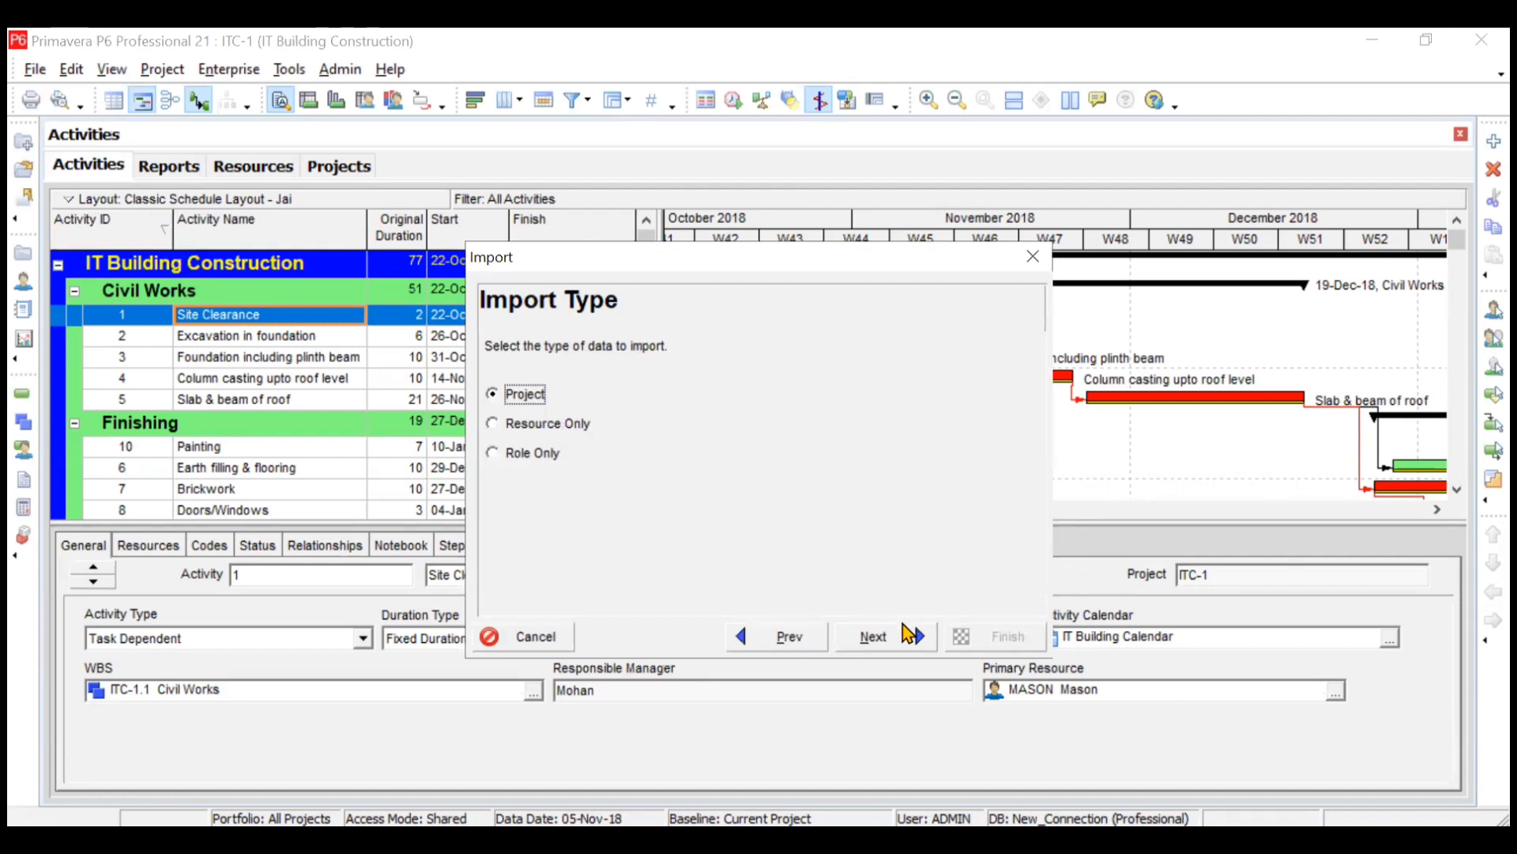
{"action": "left_click", "coordinate": [905, 637]}
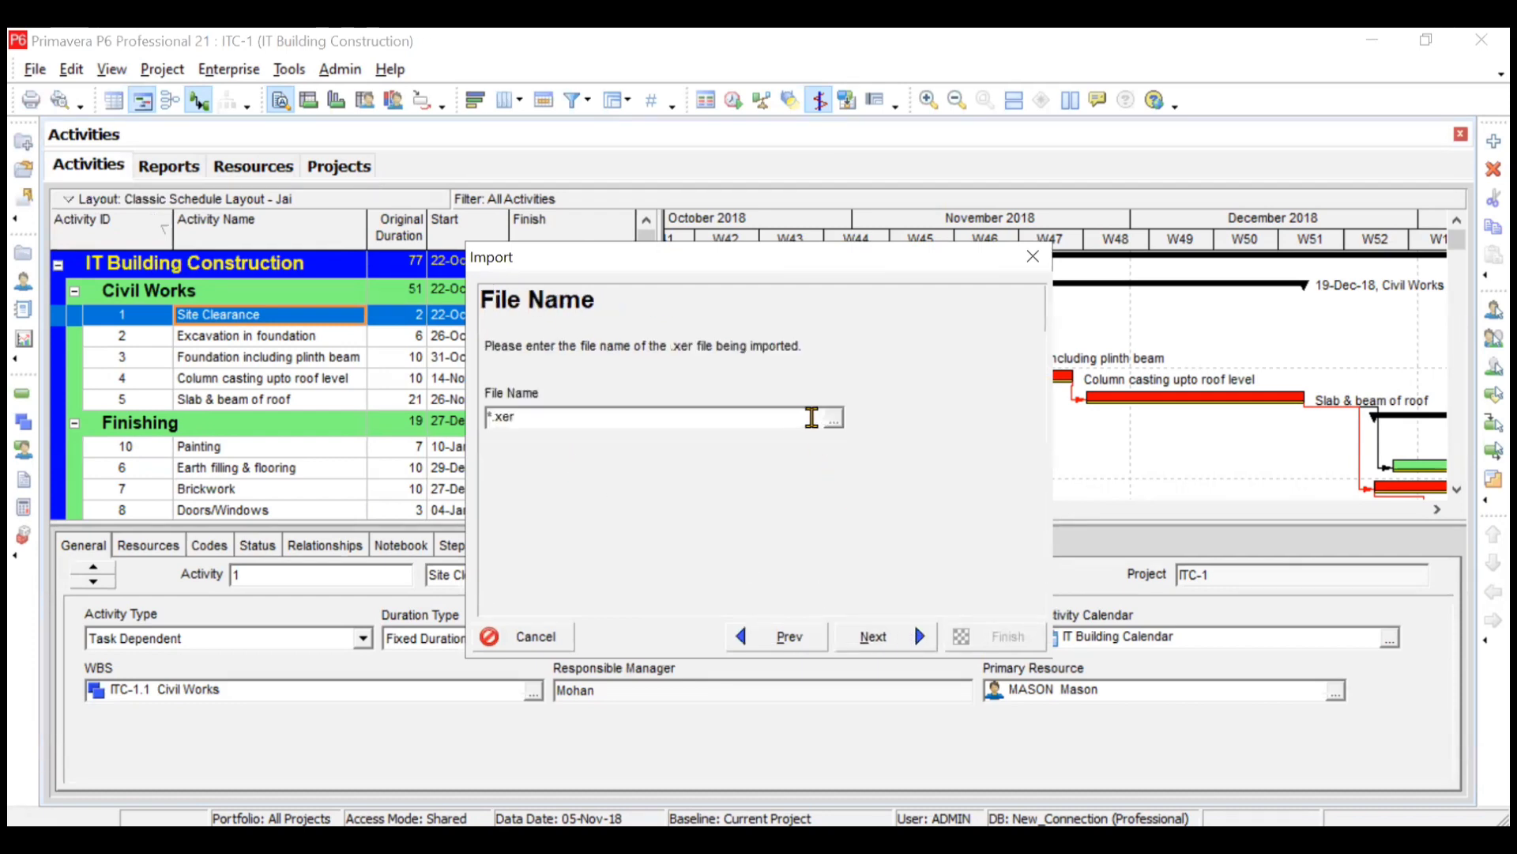
Step: Choose the file ITC Primavera export from the P6 folder on the Desktop as the import file
{"action": "left_click", "coordinate": [833, 421]}
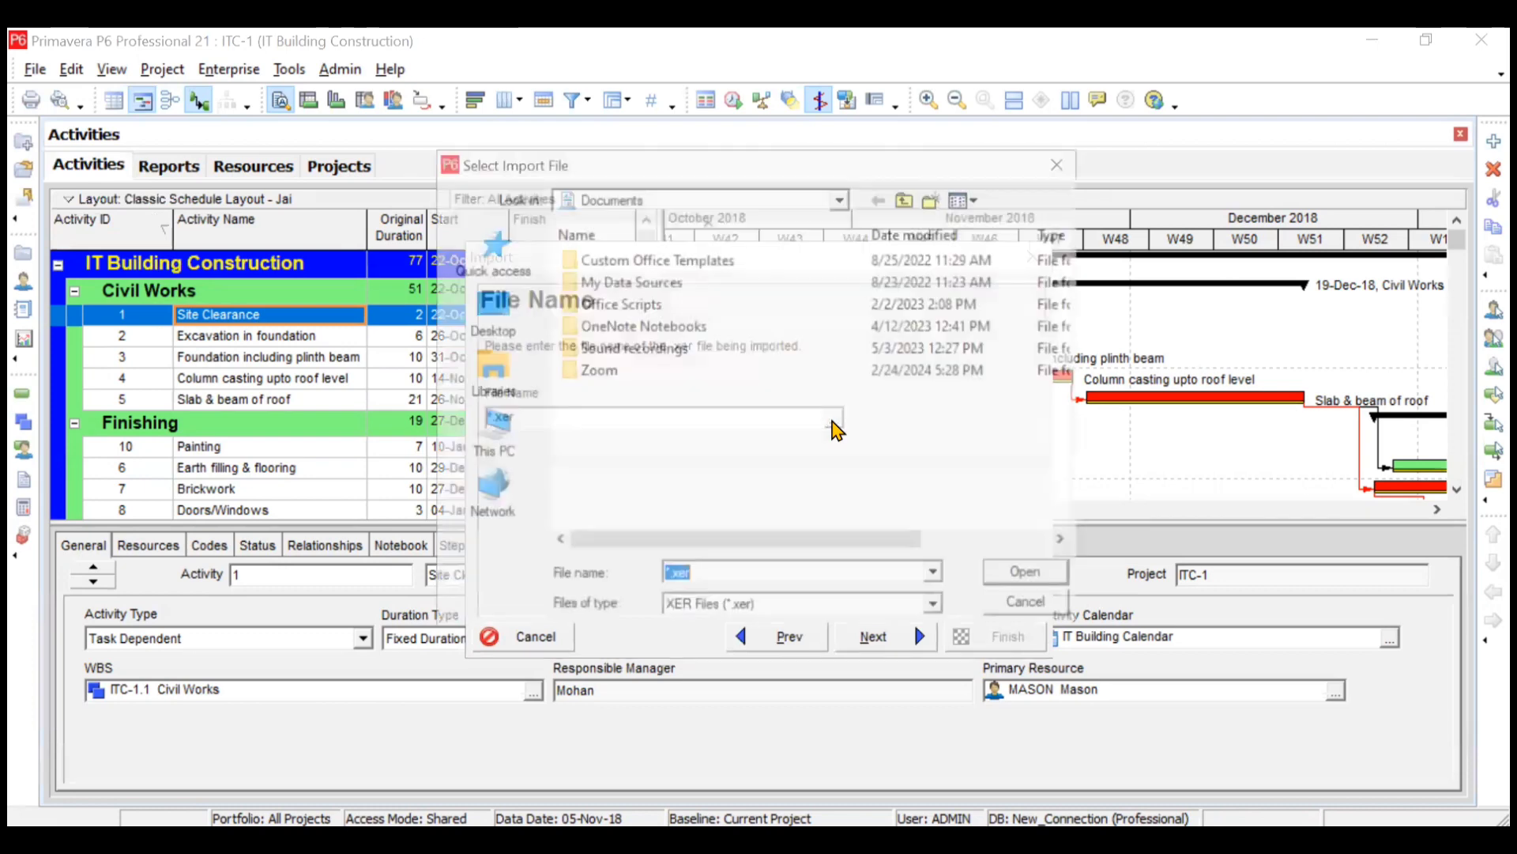
{"action": "left_click", "coordinate": [485, 306]}
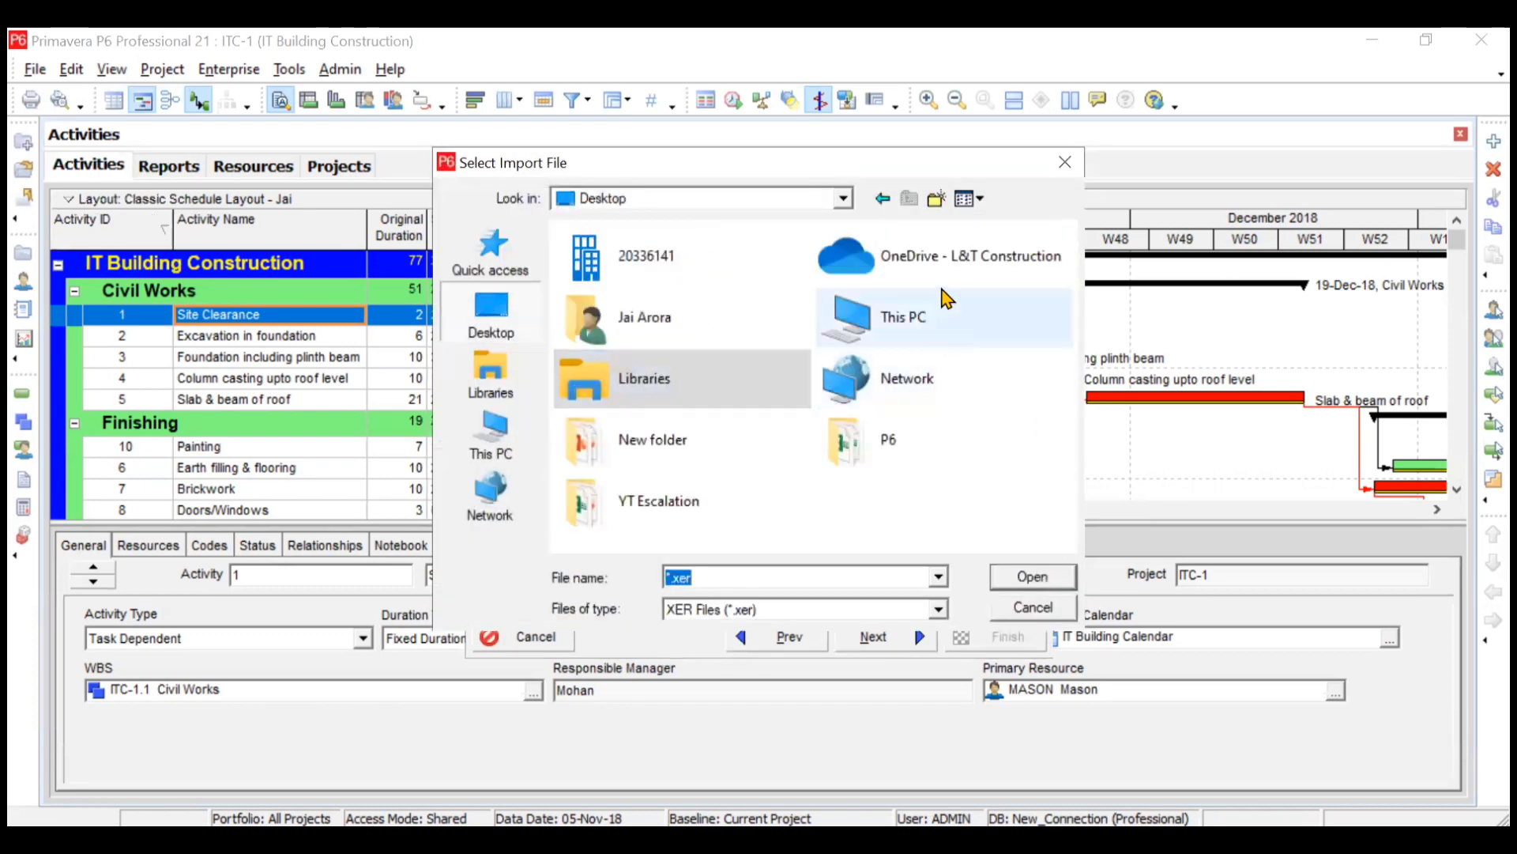
{"action": "double_click", "coordinate": [909, 442]}
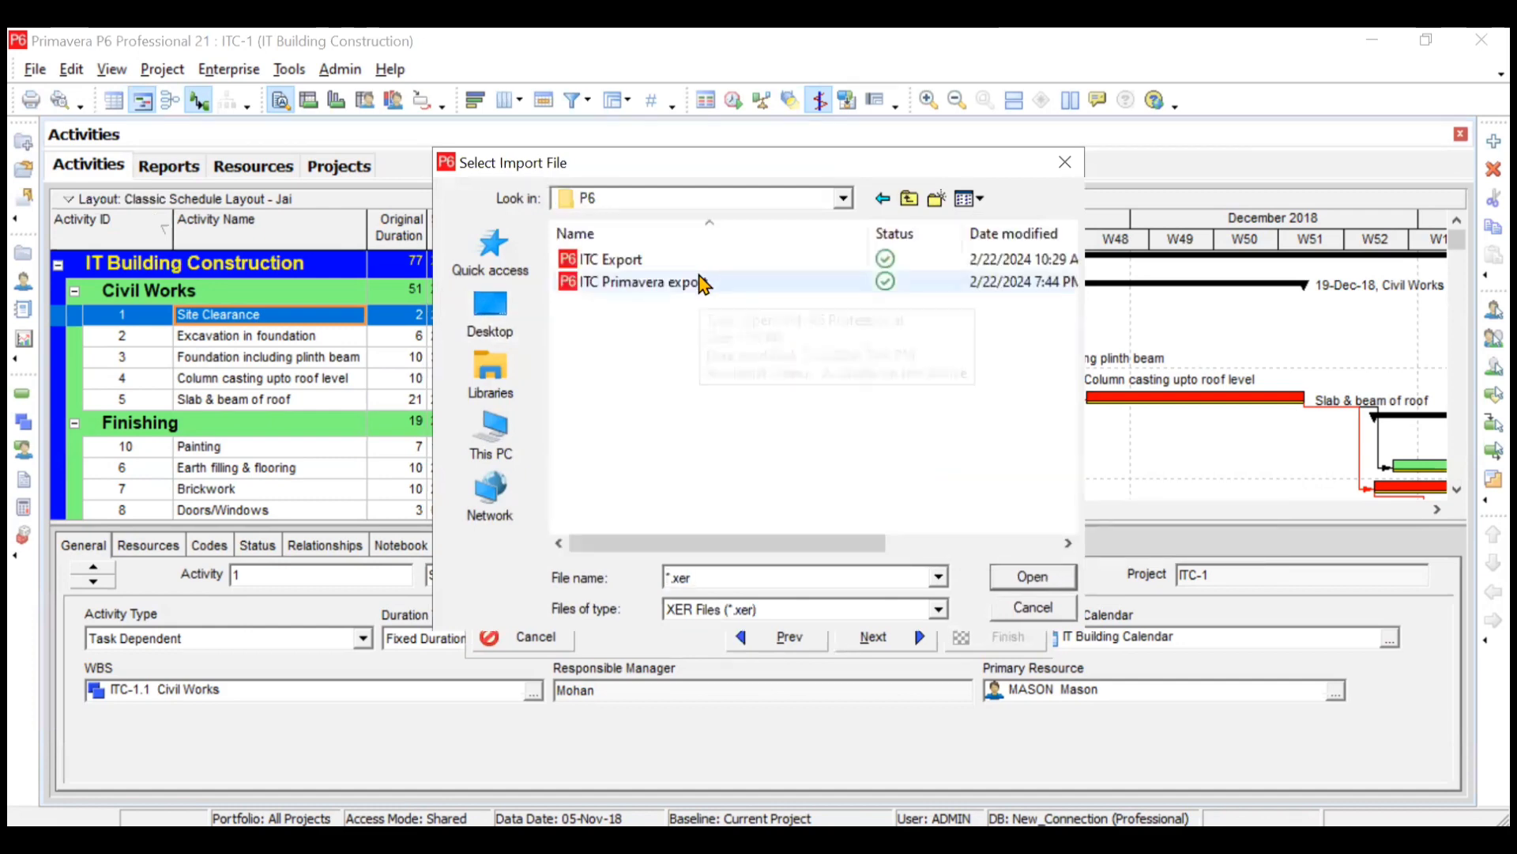
{"action": "left_click", "coordinate": [653, 265]}
{"action": "left_click", "coordinate": [658, 284]}
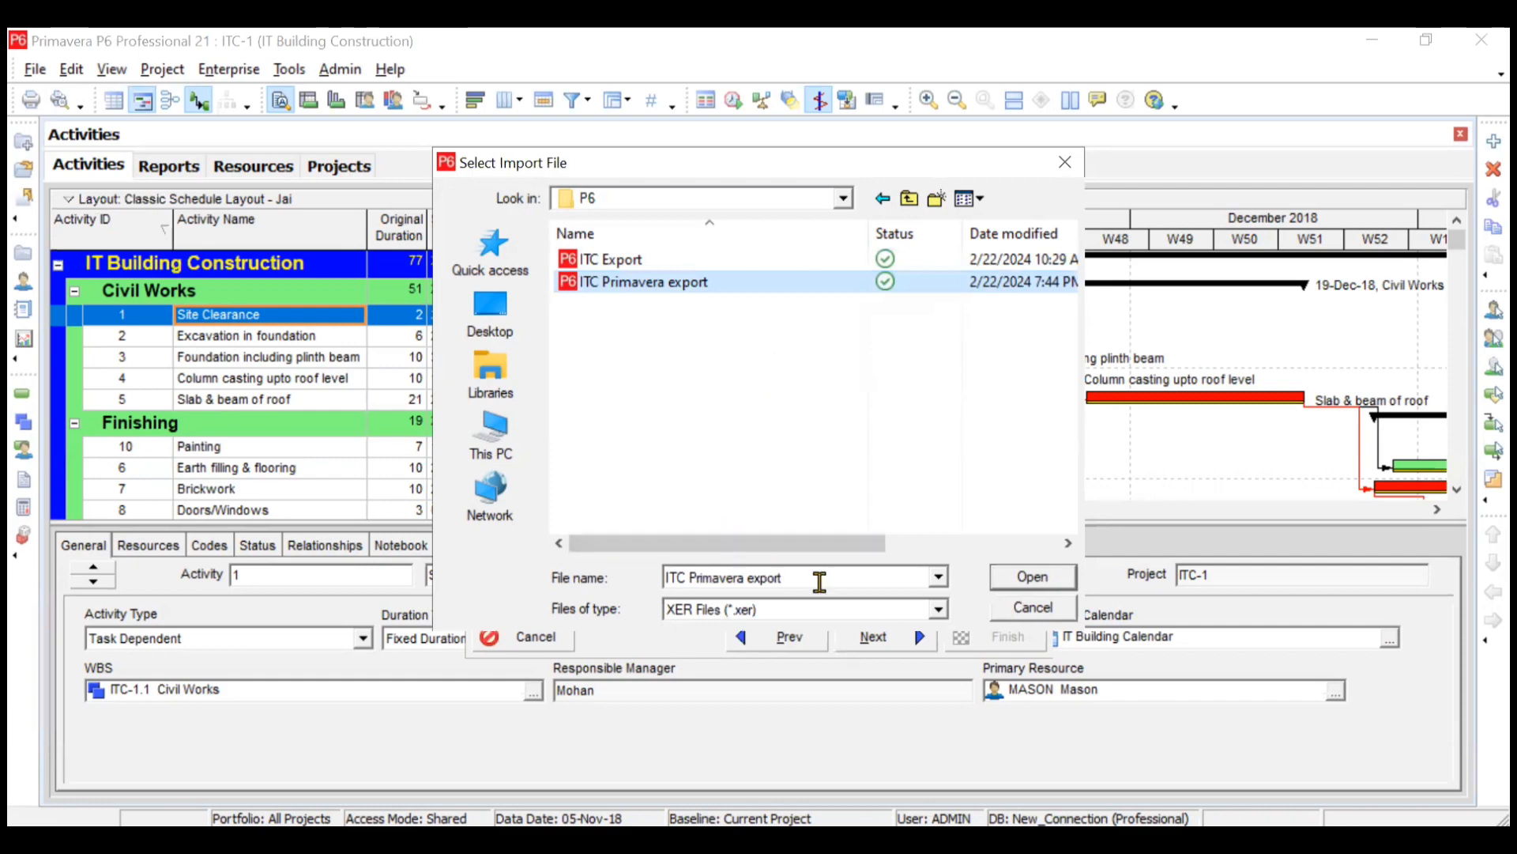
{"action": "left_click", "coordinate": [1029, 576]}
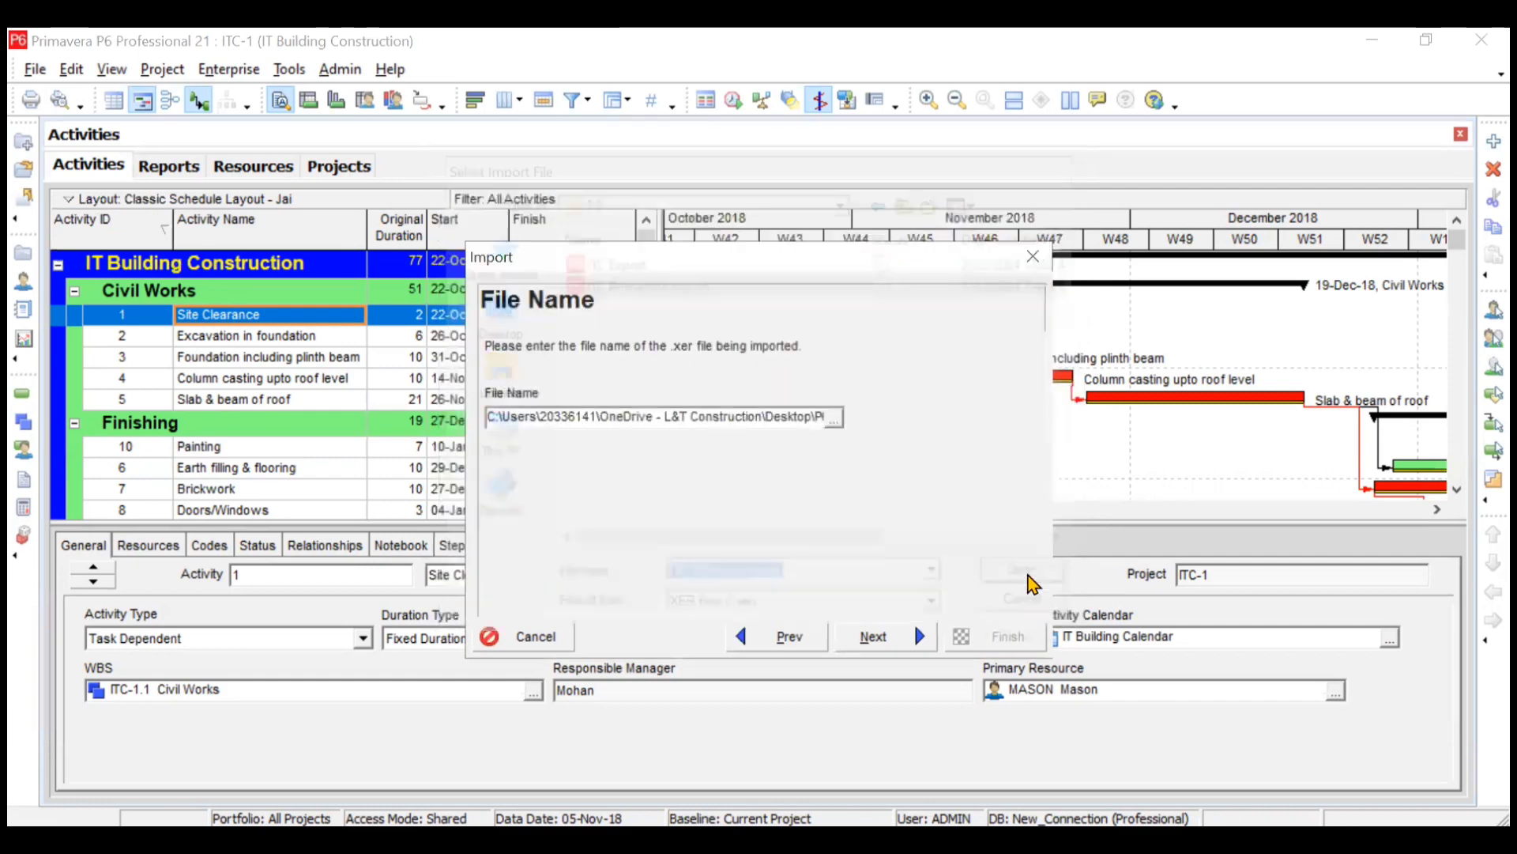
{"action": "left_click", "coordinate": [876, 634]}
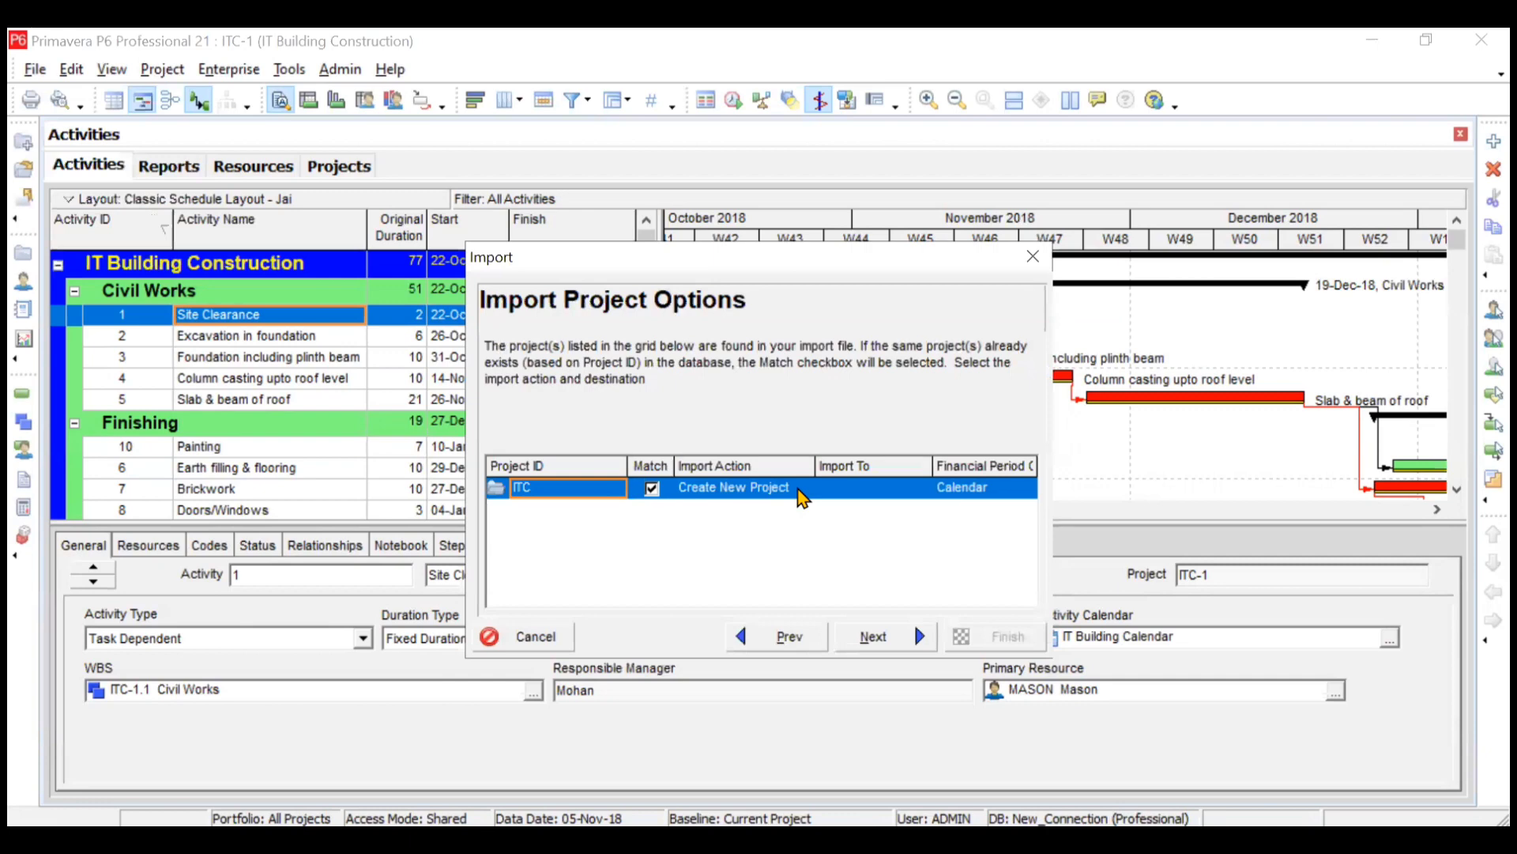
Step: Set project ITC's import action to Create New Project and its destination to the MEN Maintenance EPS
{"action": "left_click", "coordinate": [800, 490]}
{"action": "left_click", "coordinate": [803, 496]}
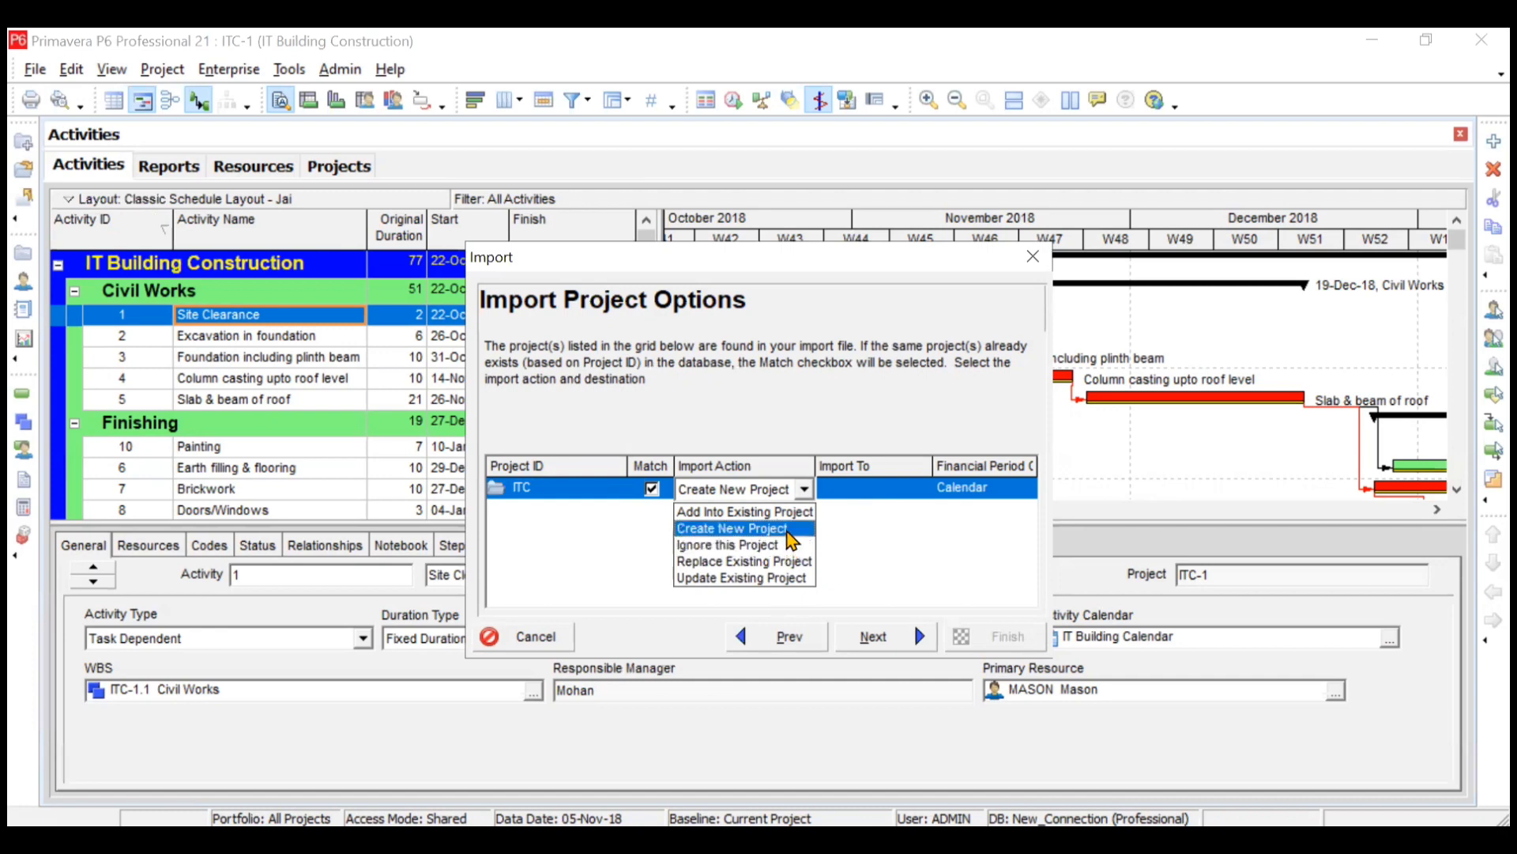
{"action": "left_click", "coordinate": [787, 528]}
{"action": "left_click", "coordinate": [926, 487]}
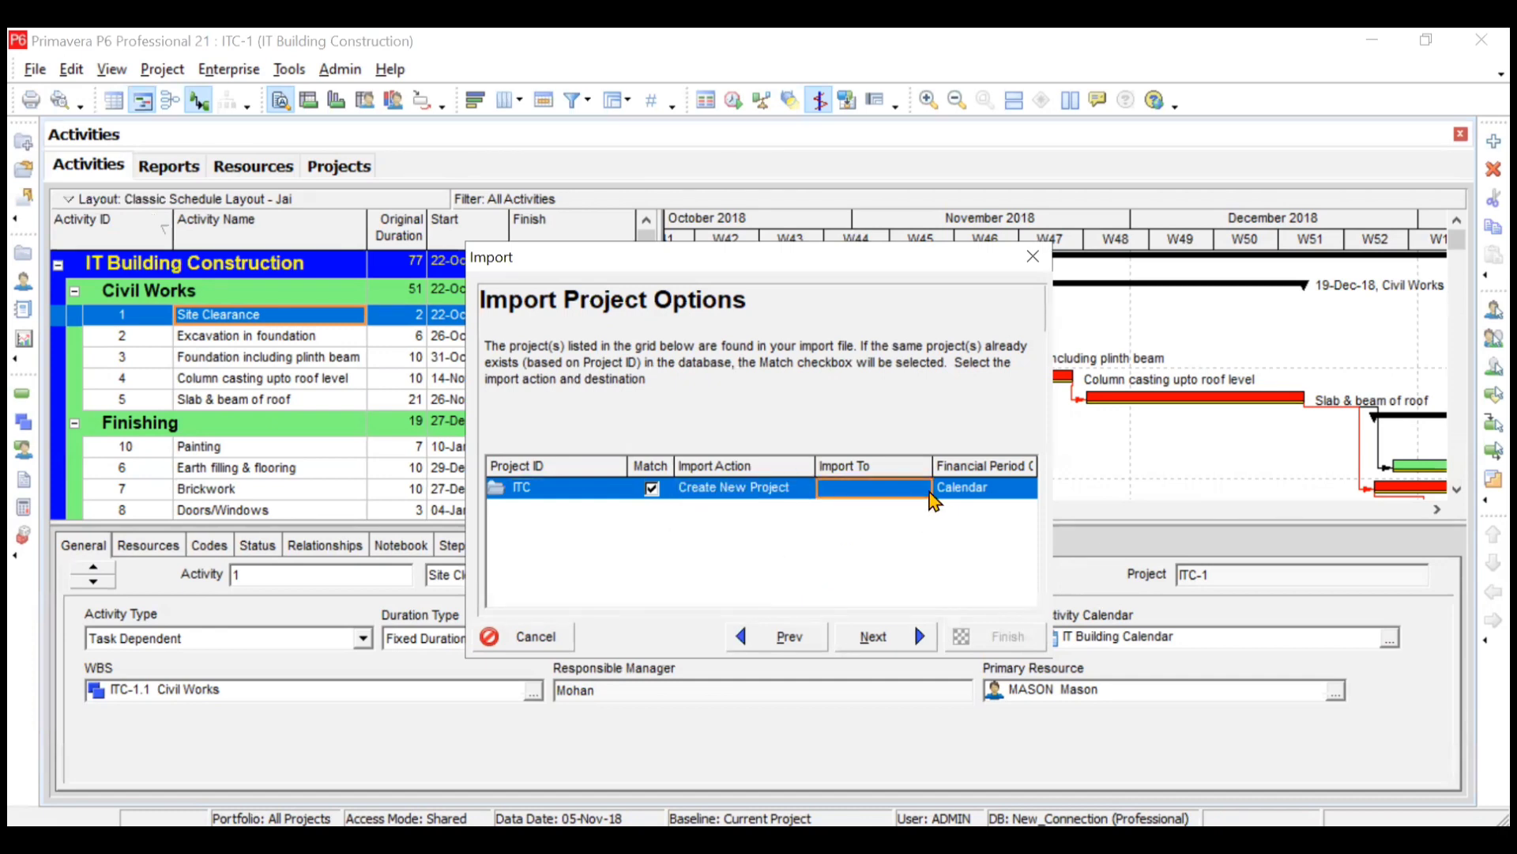
{"action": "left_click", "coordinate": [925, 488]}
{"action": "left_click", "coordinate": [921, 489]}
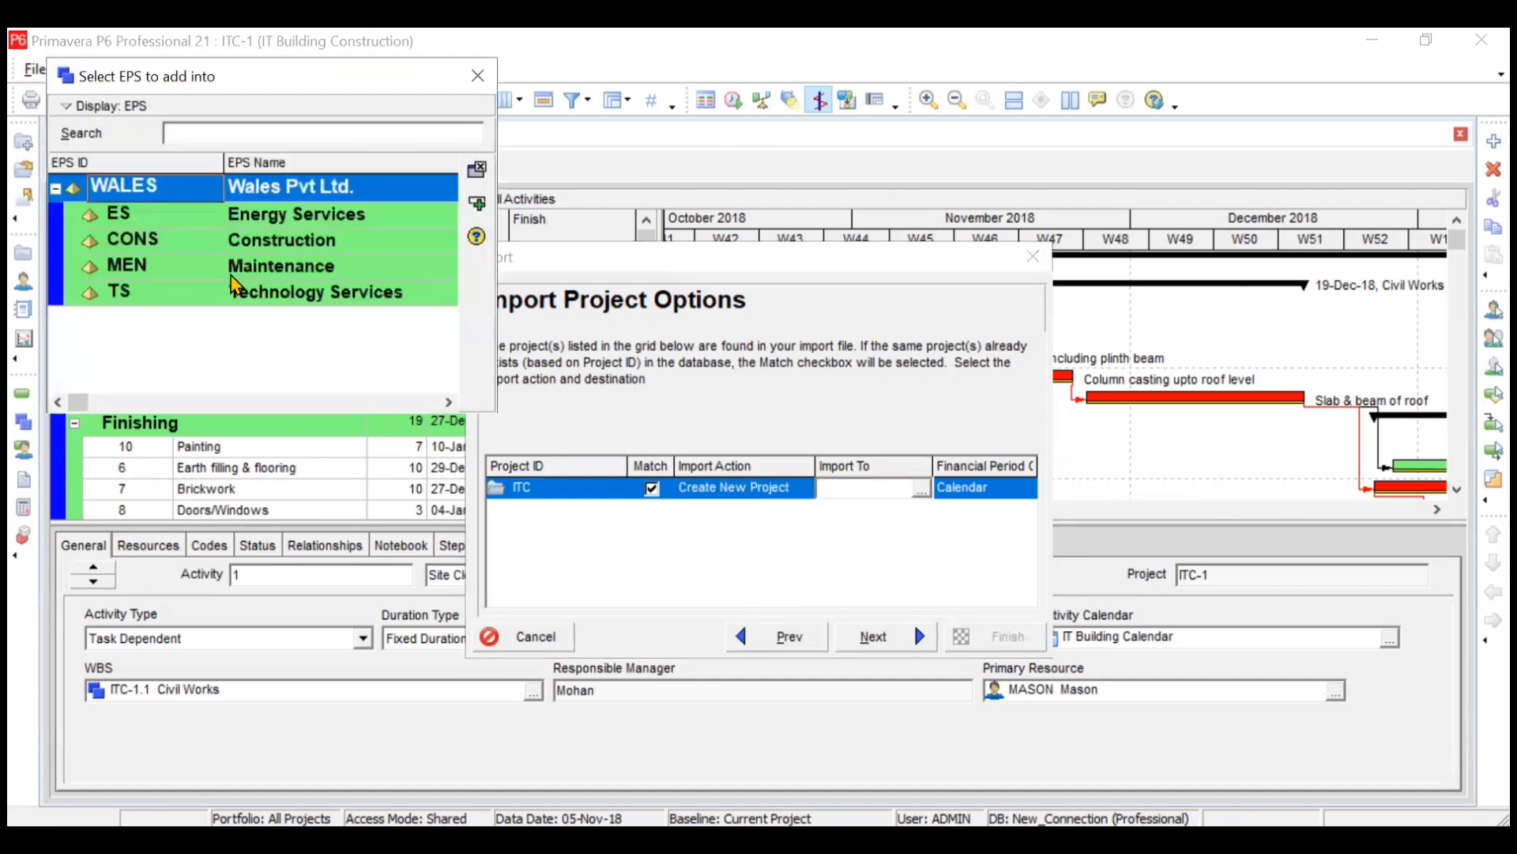
{"action": "left_click", "coordinate": [170, 269]}
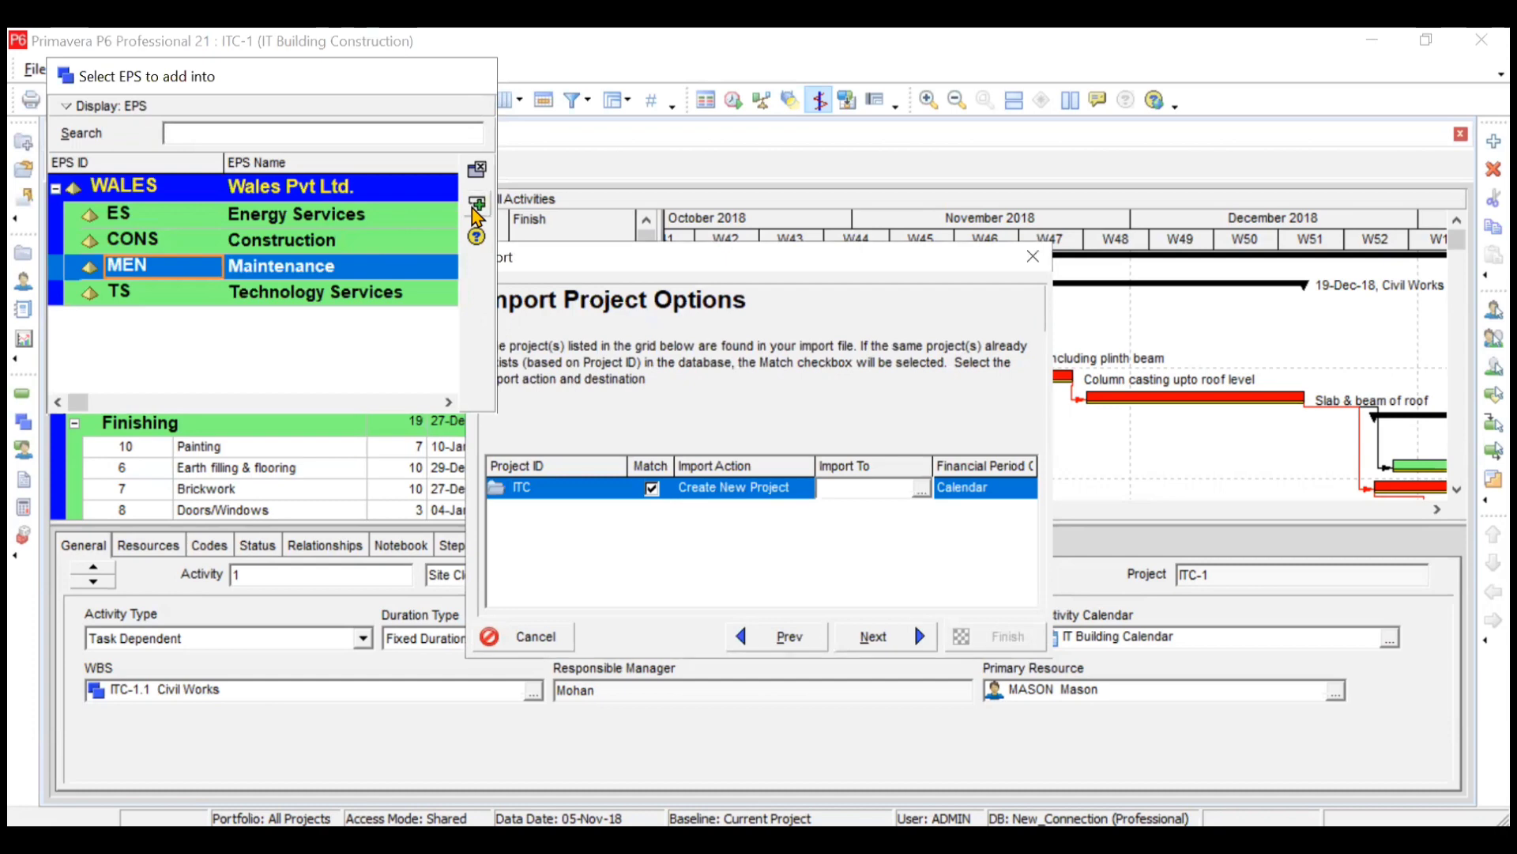
{"action": "left_click", "coordinate": [476, 206]}
{"action": "left_click", "coordinate": [913, 638]}
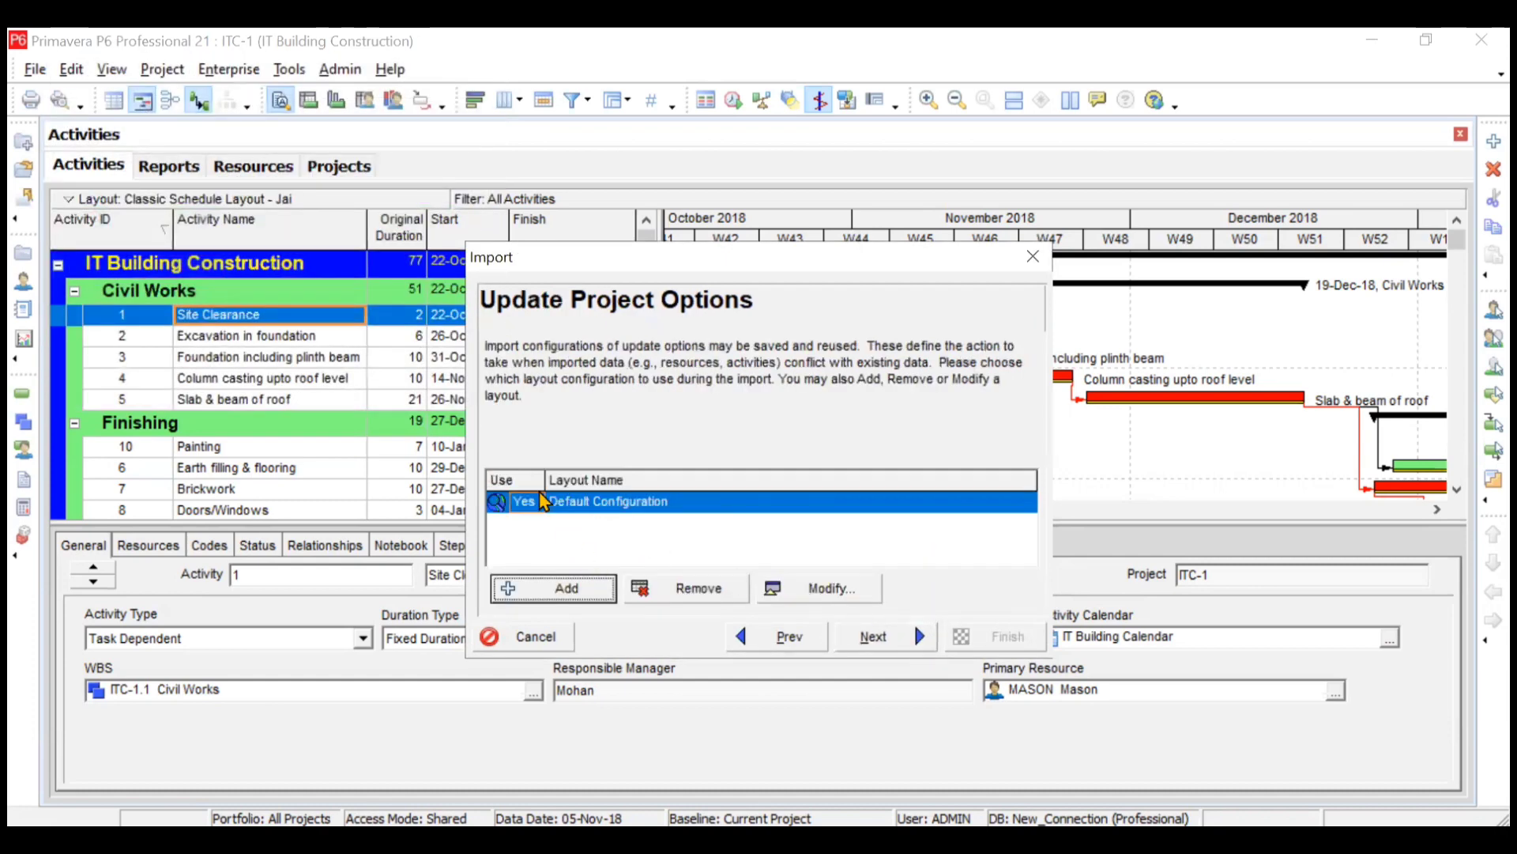
Step: Review and accept the Default Configuration of update options, and run the import to completion
{"action": "left_click", "coordinate": [710, 501]}
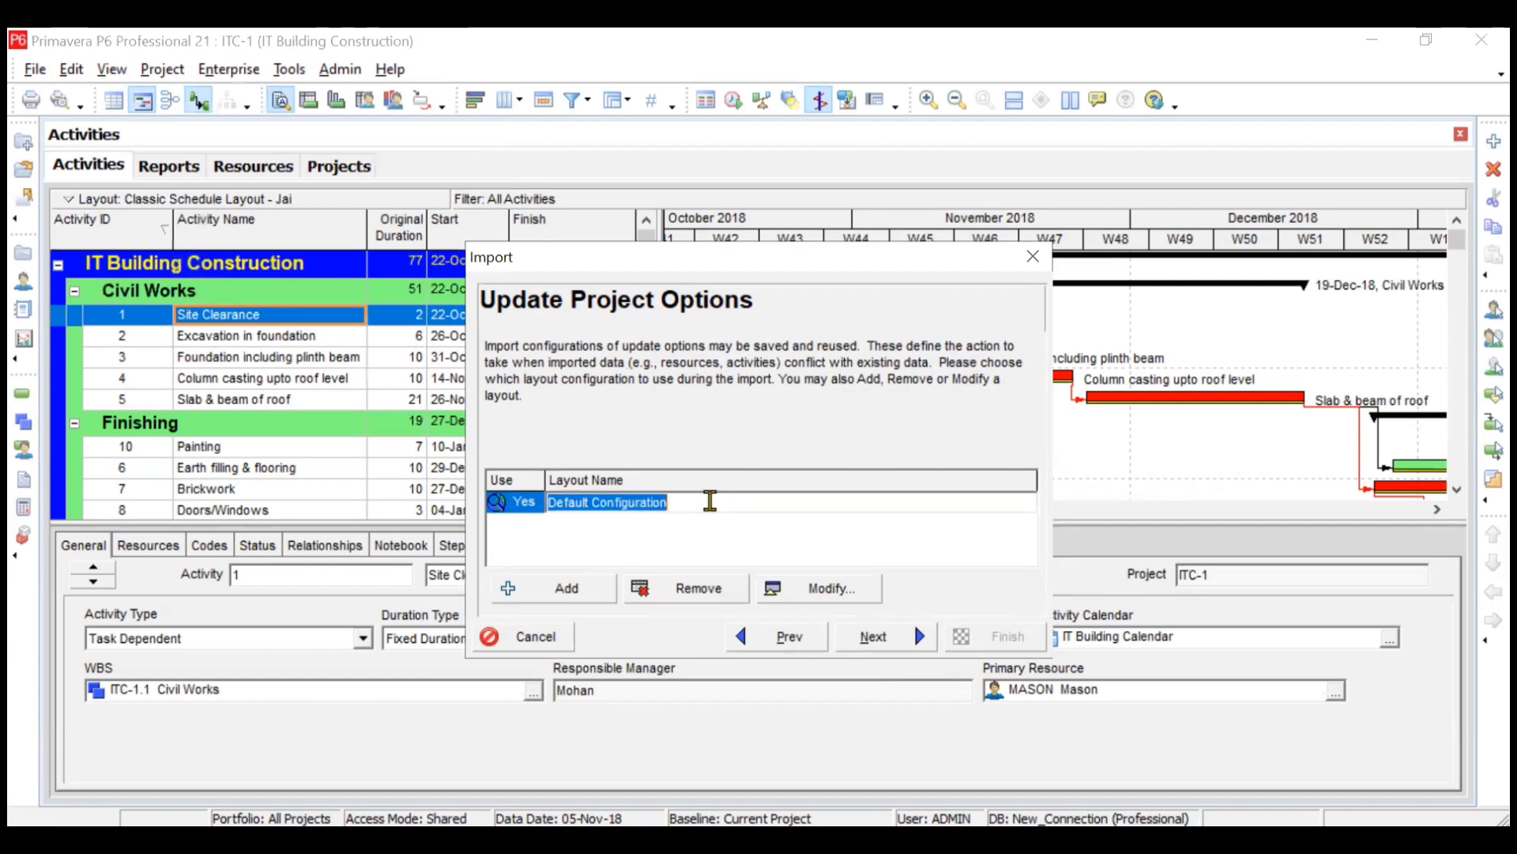
{"action": "left_click", "coordinate": [729, 553]}
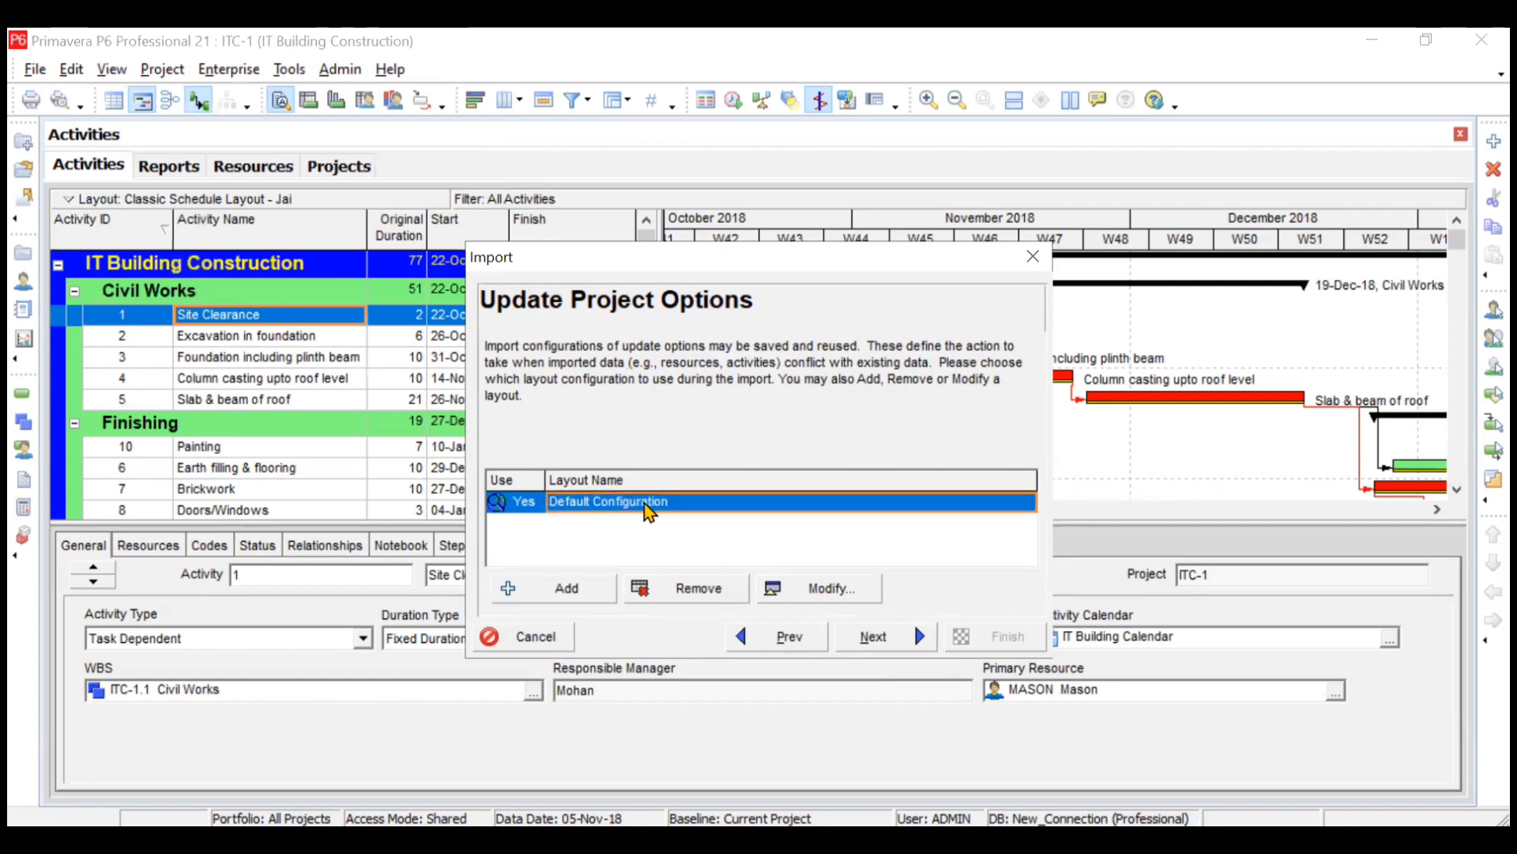
{"action": "left_click", "coordinate": [787, 586]}
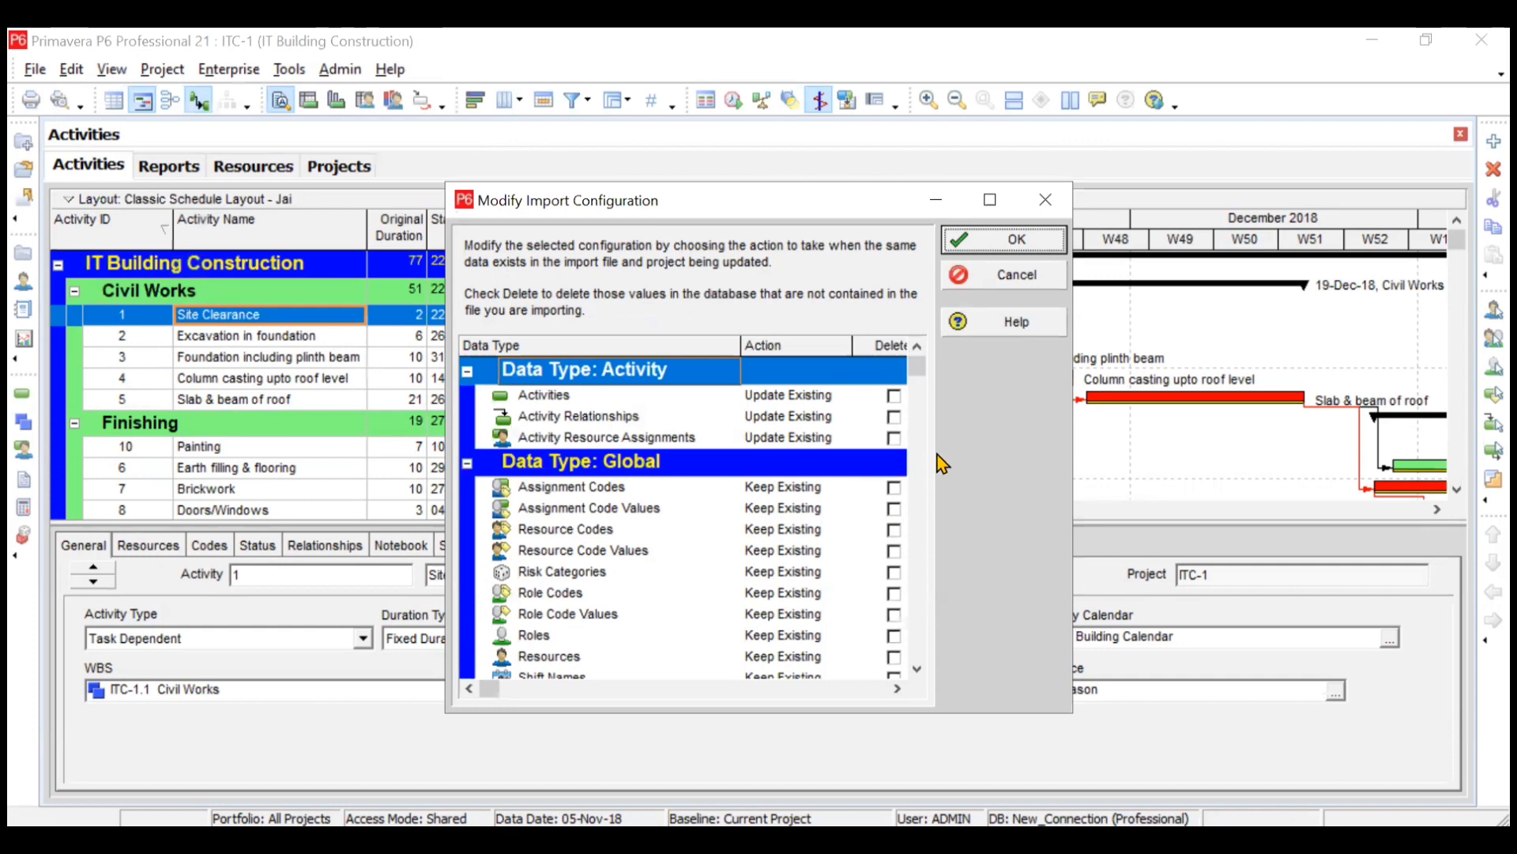
{"action": "left_click", "coordinate": [1018, 239]}
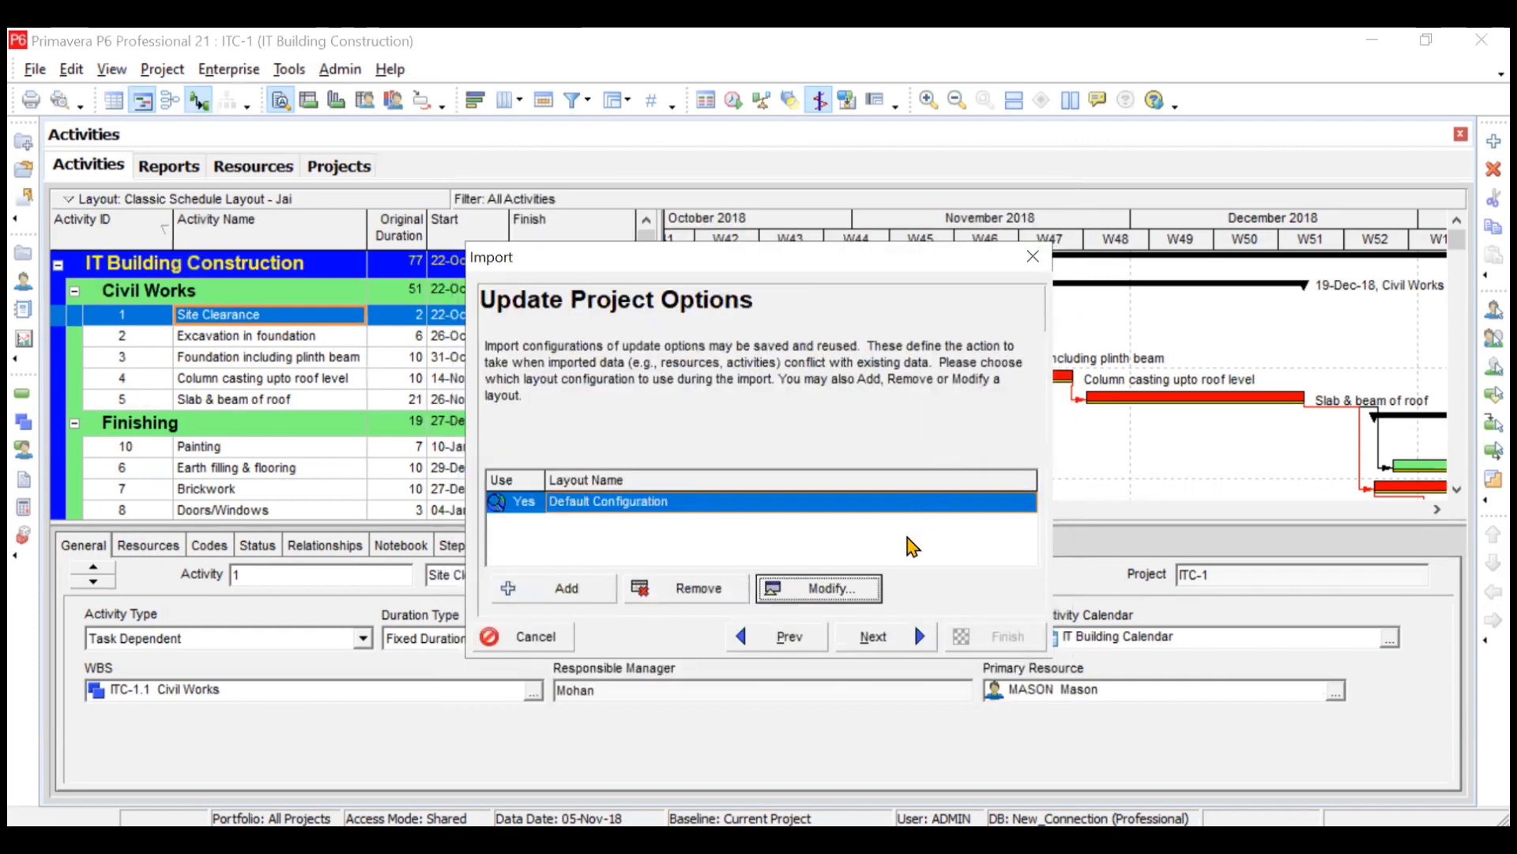
{"action": "left_click", "coordinate": [885, 637]}
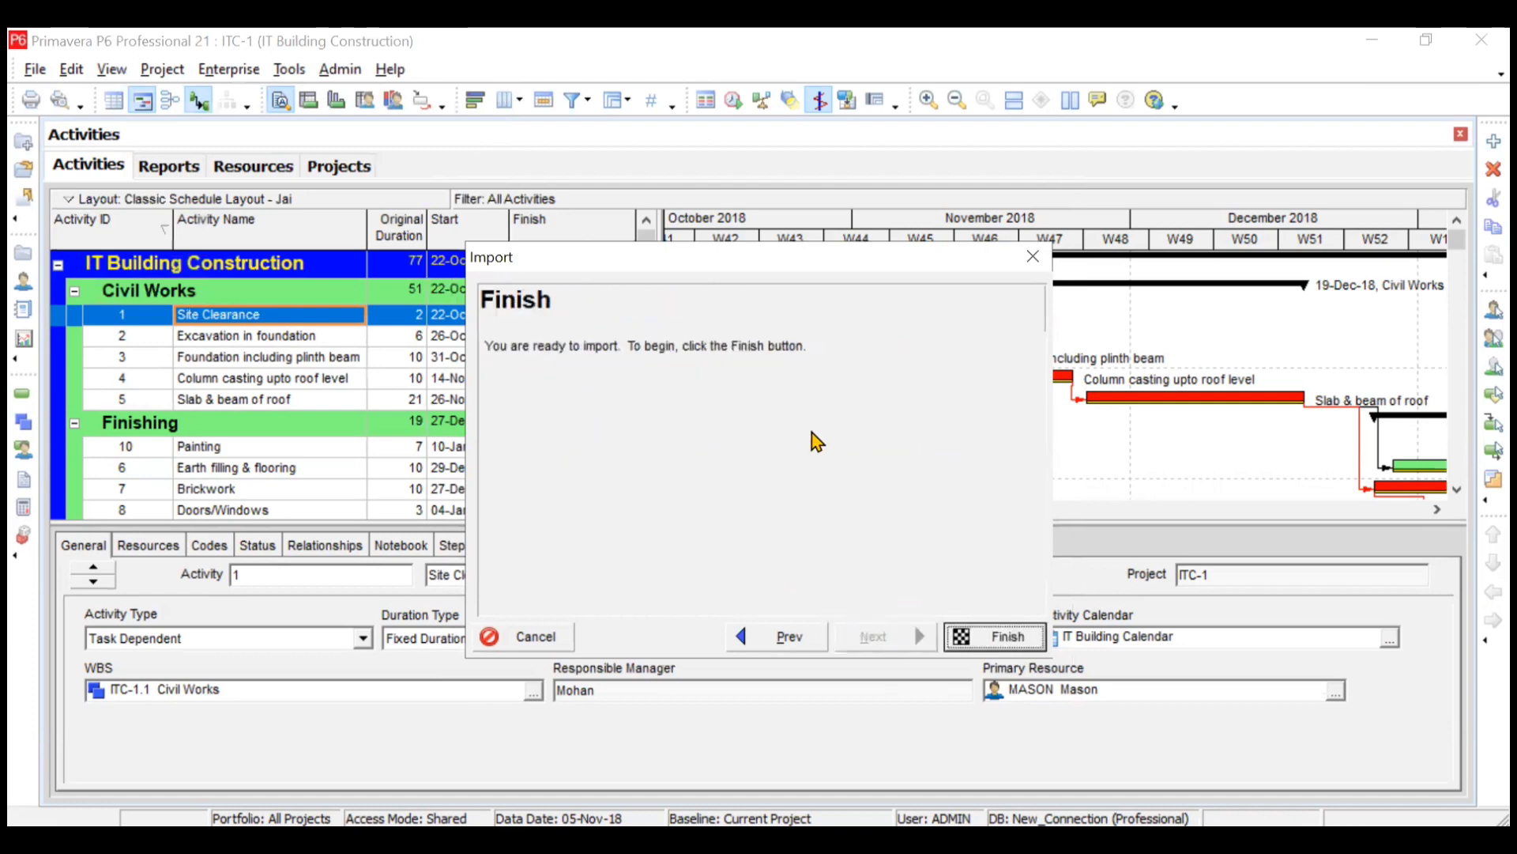
{"action": "left_click", "coordinate": [1017, 640]}
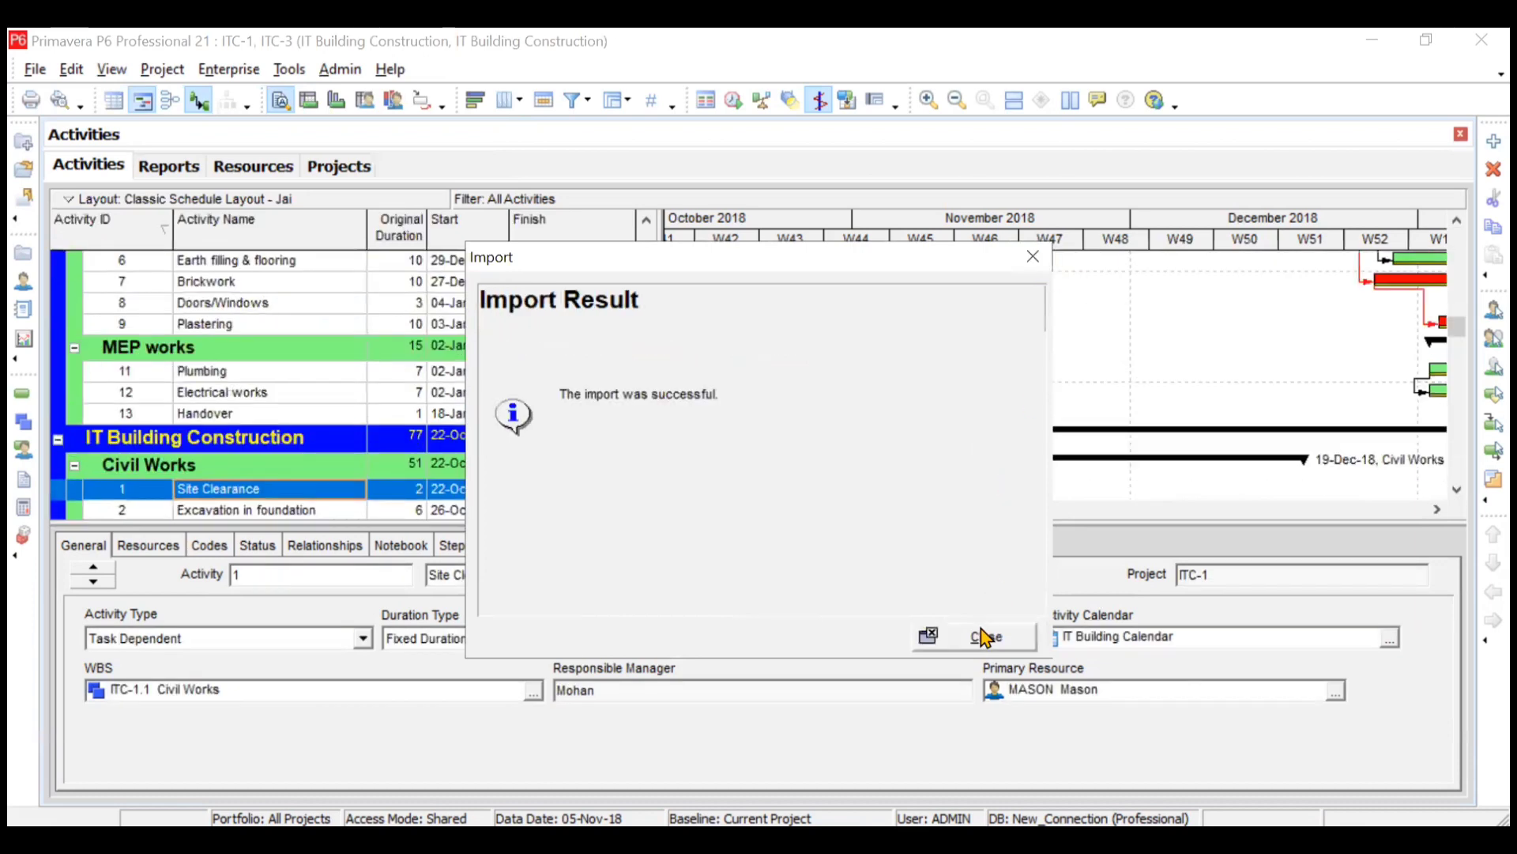
{"action": "left_click", "coordinate": [986, 637]}
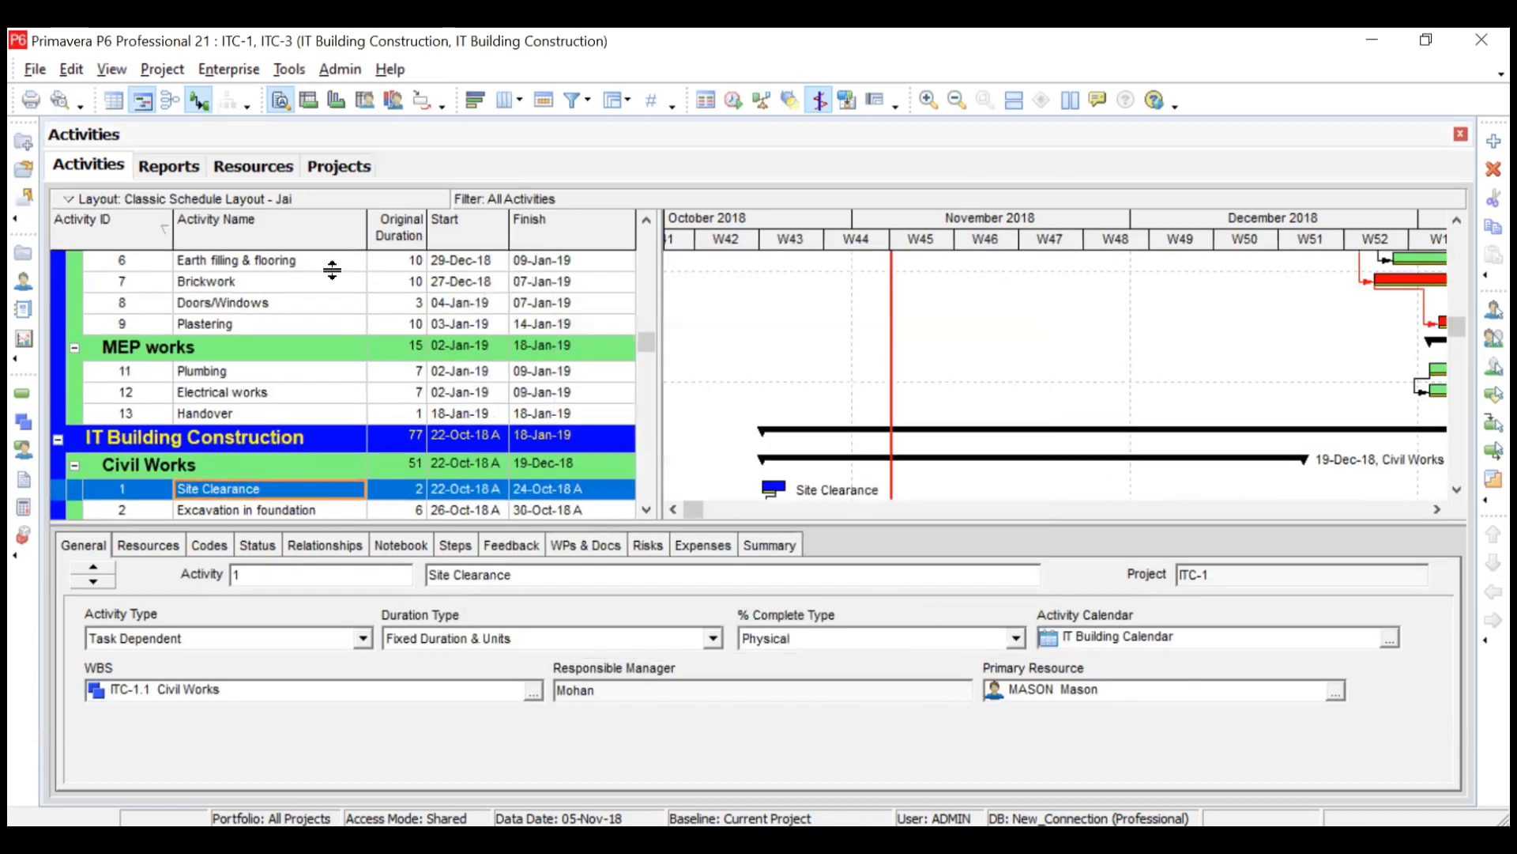
Step: Open the imported project ITC-3 under the Maintenance EPS on its own and look through its activities
{"action": "scroll", "coordinate": [332, 270], "scroll_direction": "up", "scroll_amount": 3}
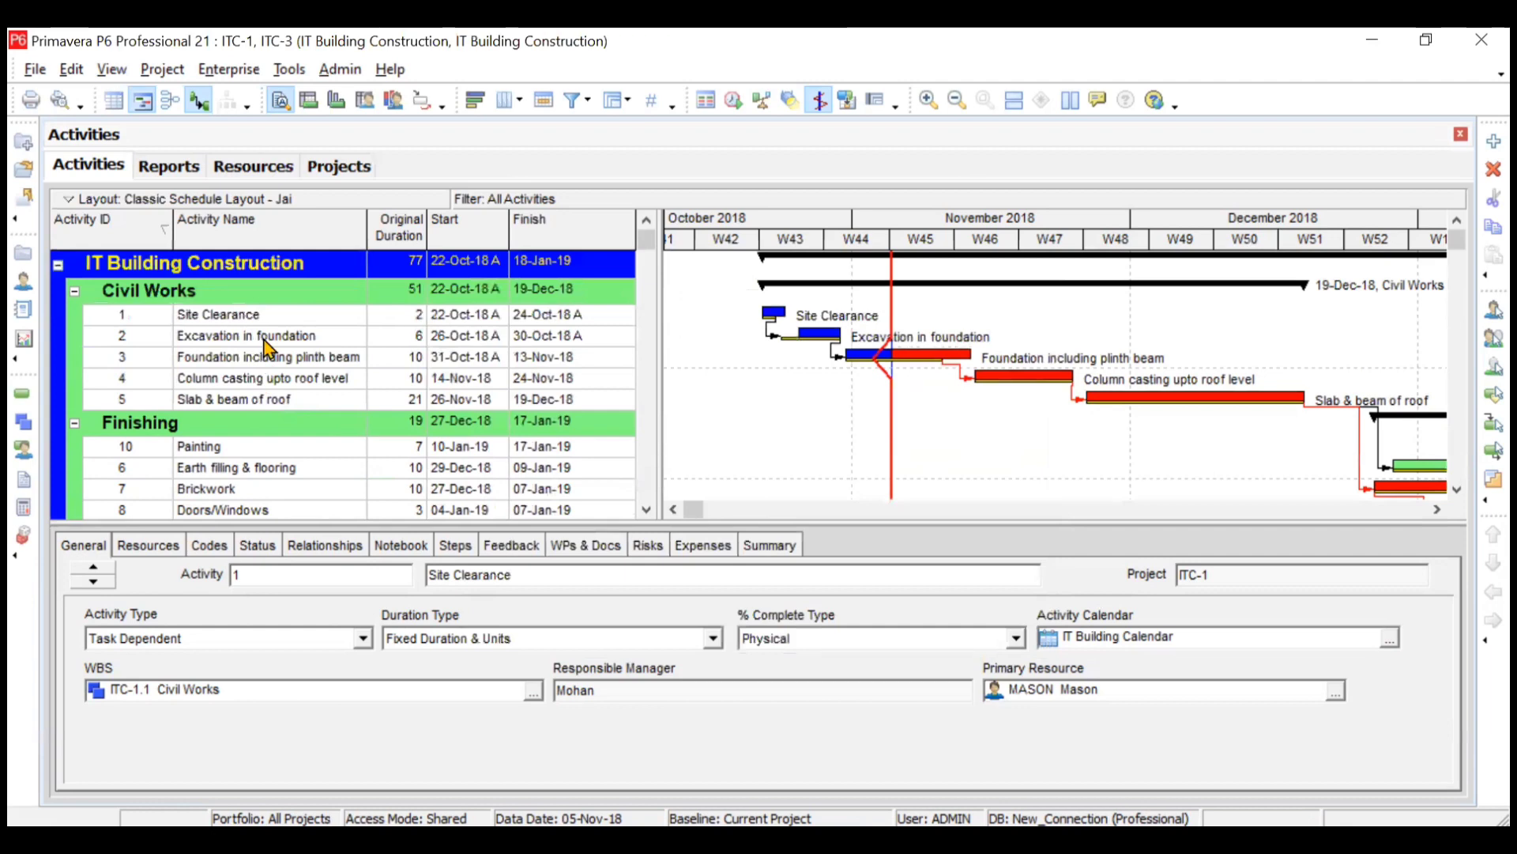
{"action": "left_click", "coordinate": [339, 168]}
{"action": "scroll", "coordinate": [322, 333], "scroll_direction": "down", "scroll_amount": 2}
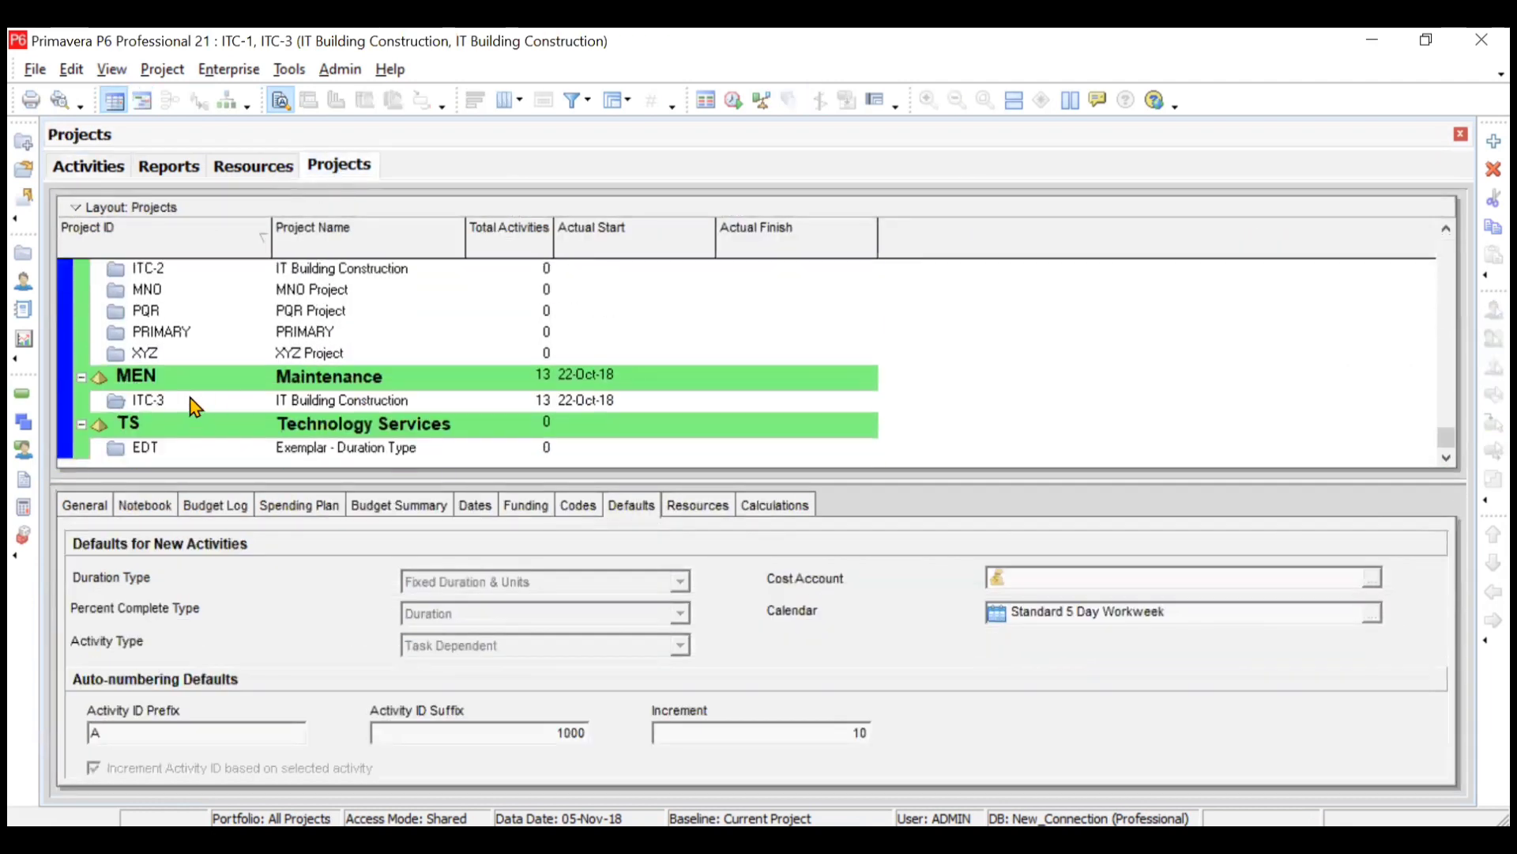
{"action": "left_click", "coordinate": [193, 403]}
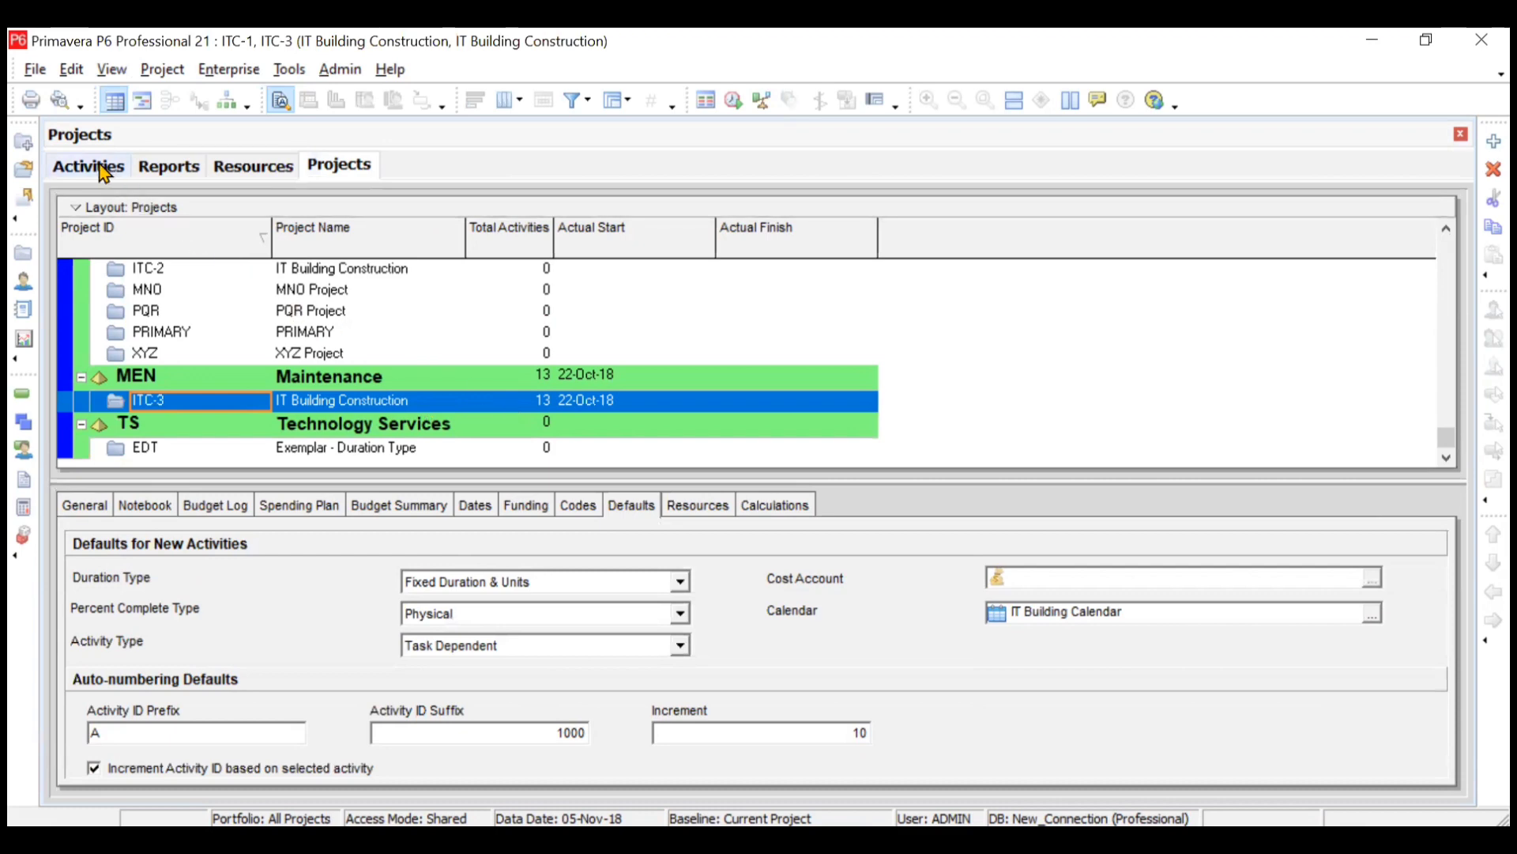
{"action": "right_click", "coordinate": [458, 407]}
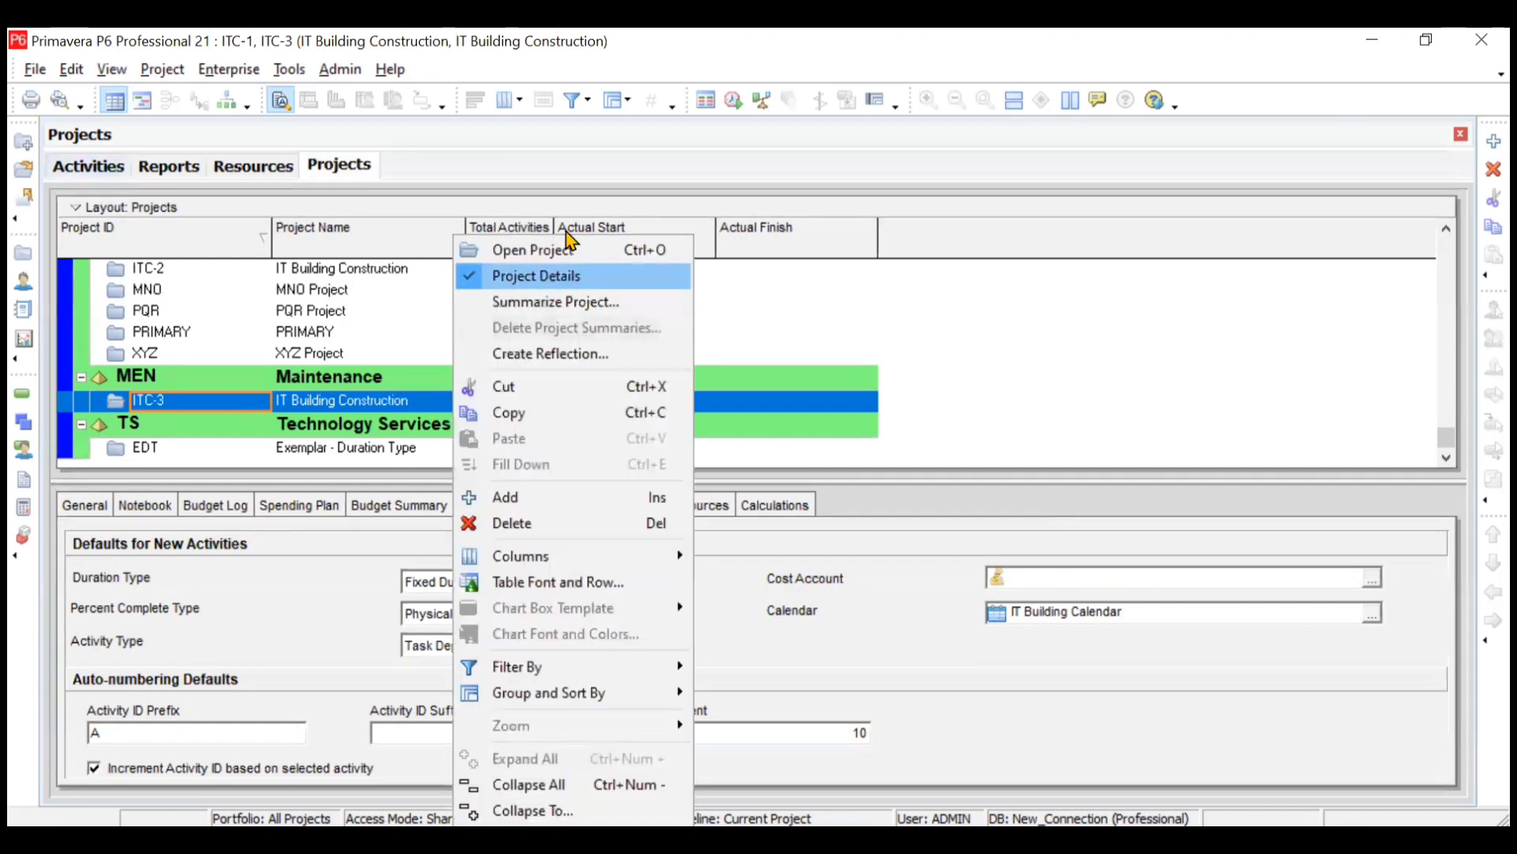
{"action": "left_click", "coordinate": [562, 254]}
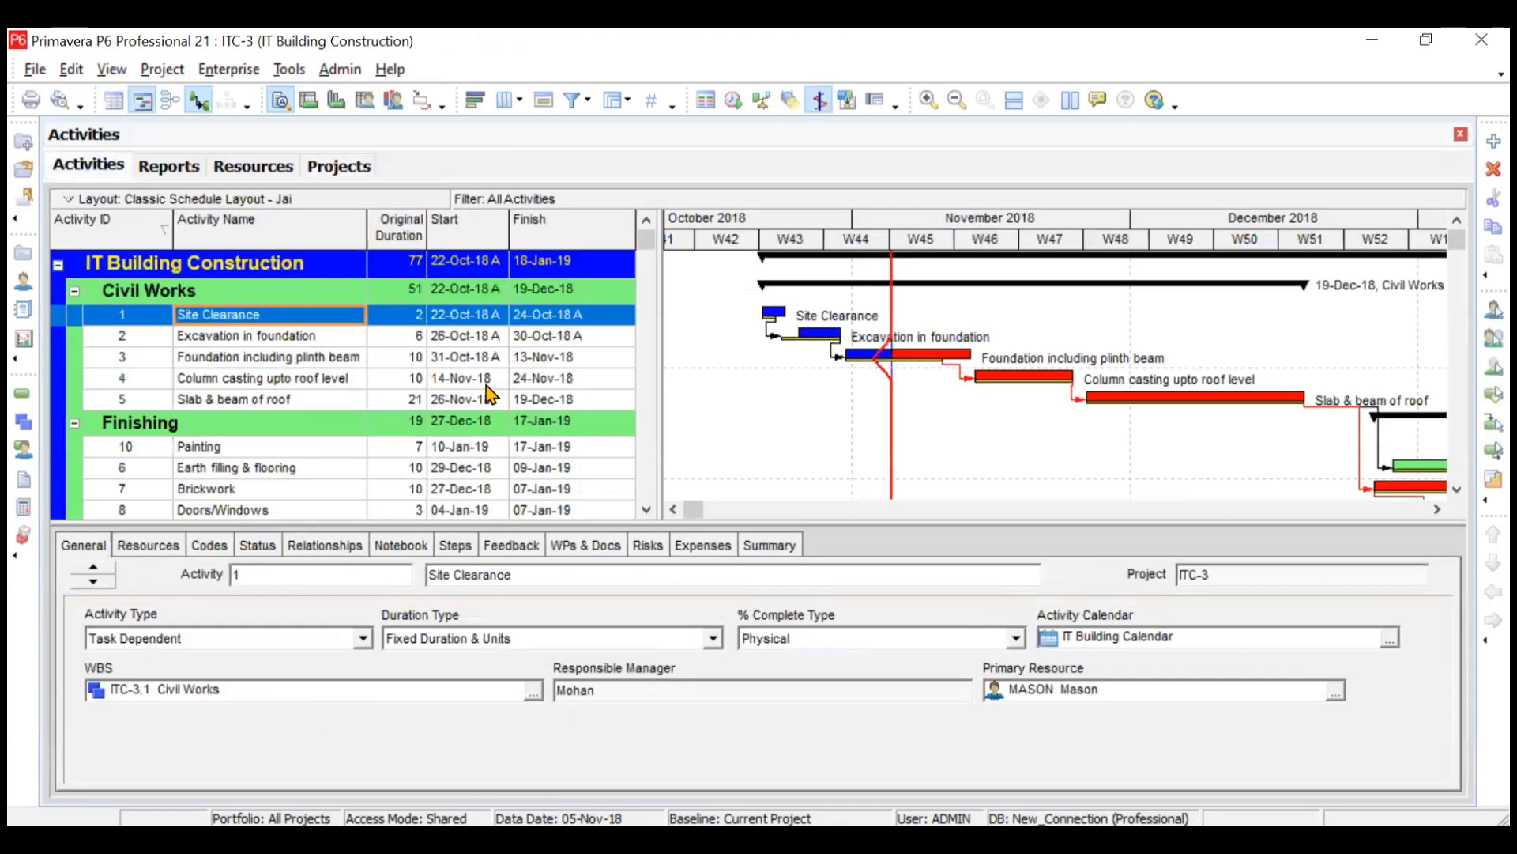
{"action": "scroll", "coordinate": [490, 393], "scroll_direction": "down", "scroll_amount": 2}
{"action": "scroll", "coordinate": [490, 393], "scroll_direction": "up", "scroll_amount": 2}
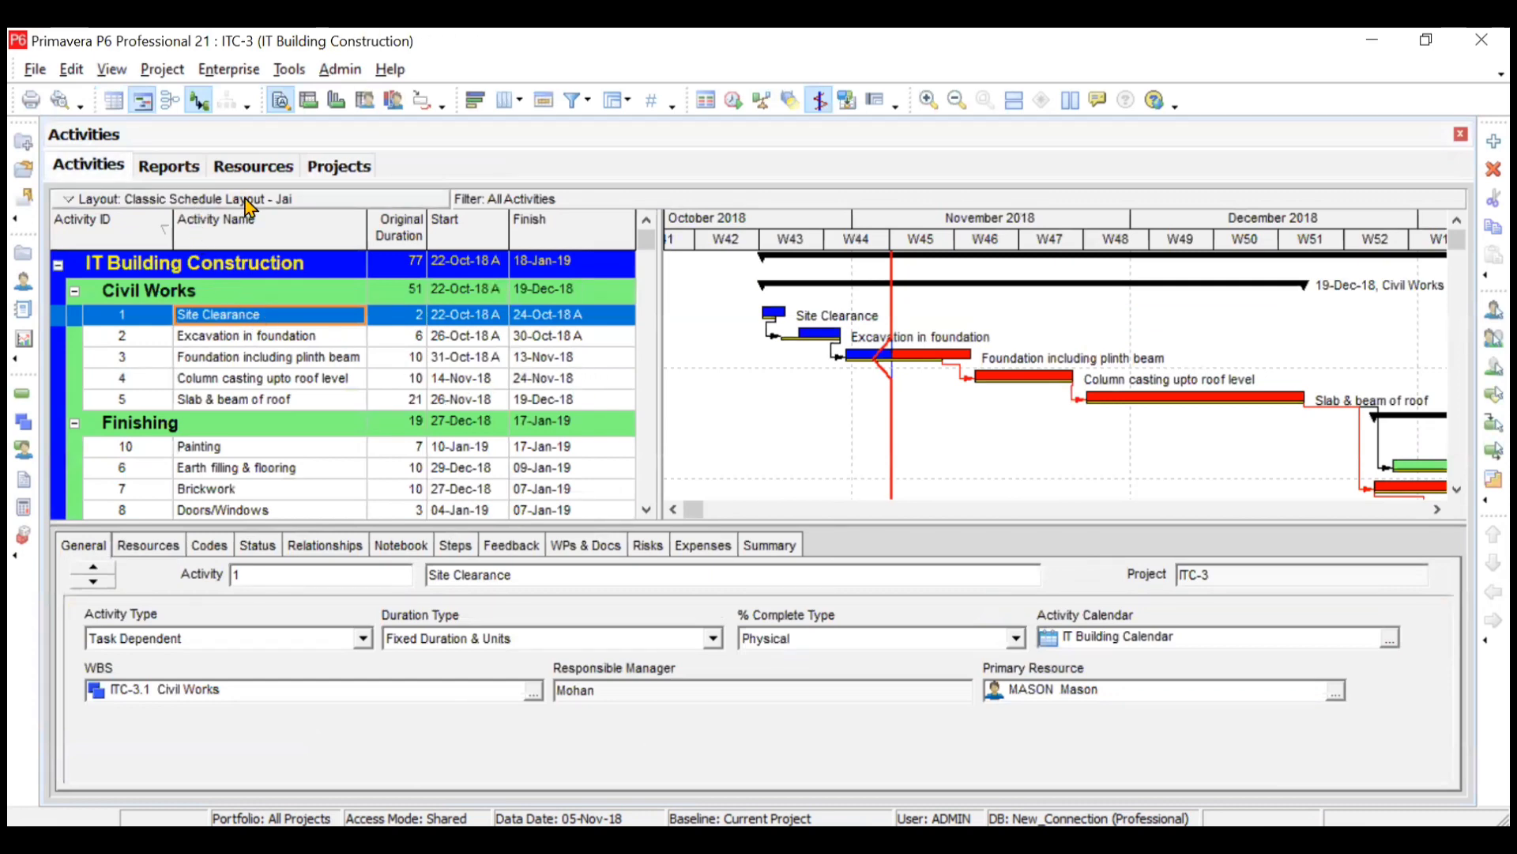
Step: Open project ITC-1 under the Construction EPS in place of the imported project
{"action": "left_click", "coordinate": [321, 168]}
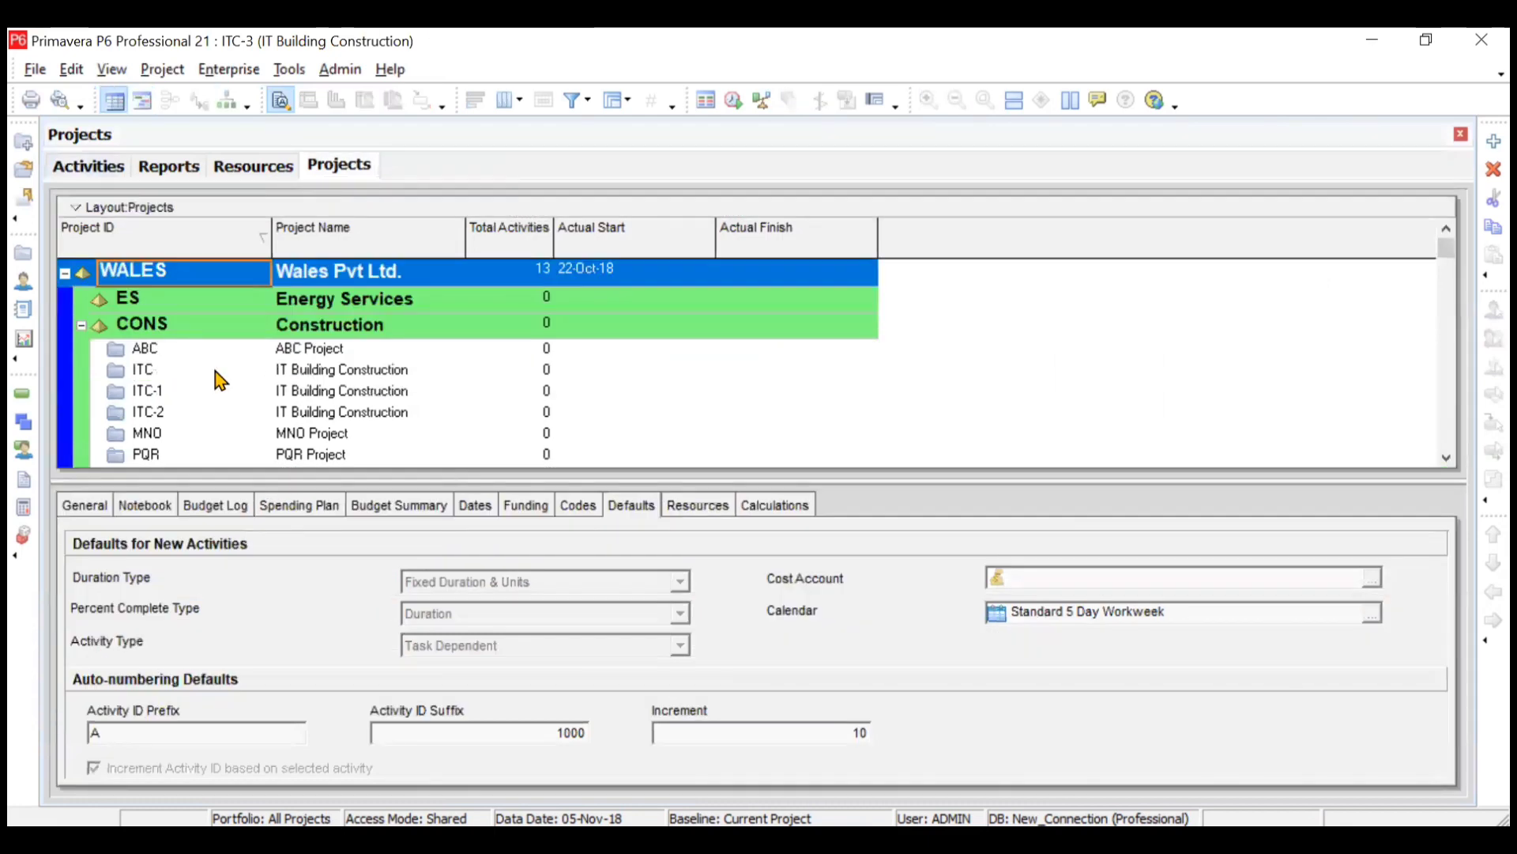
{"action": "scroll", "coordinate": [217, 371], "scroll_direction": "down", "scroll_amount": 2}
{"action": "left_click", "coordinate": [212, 302]}
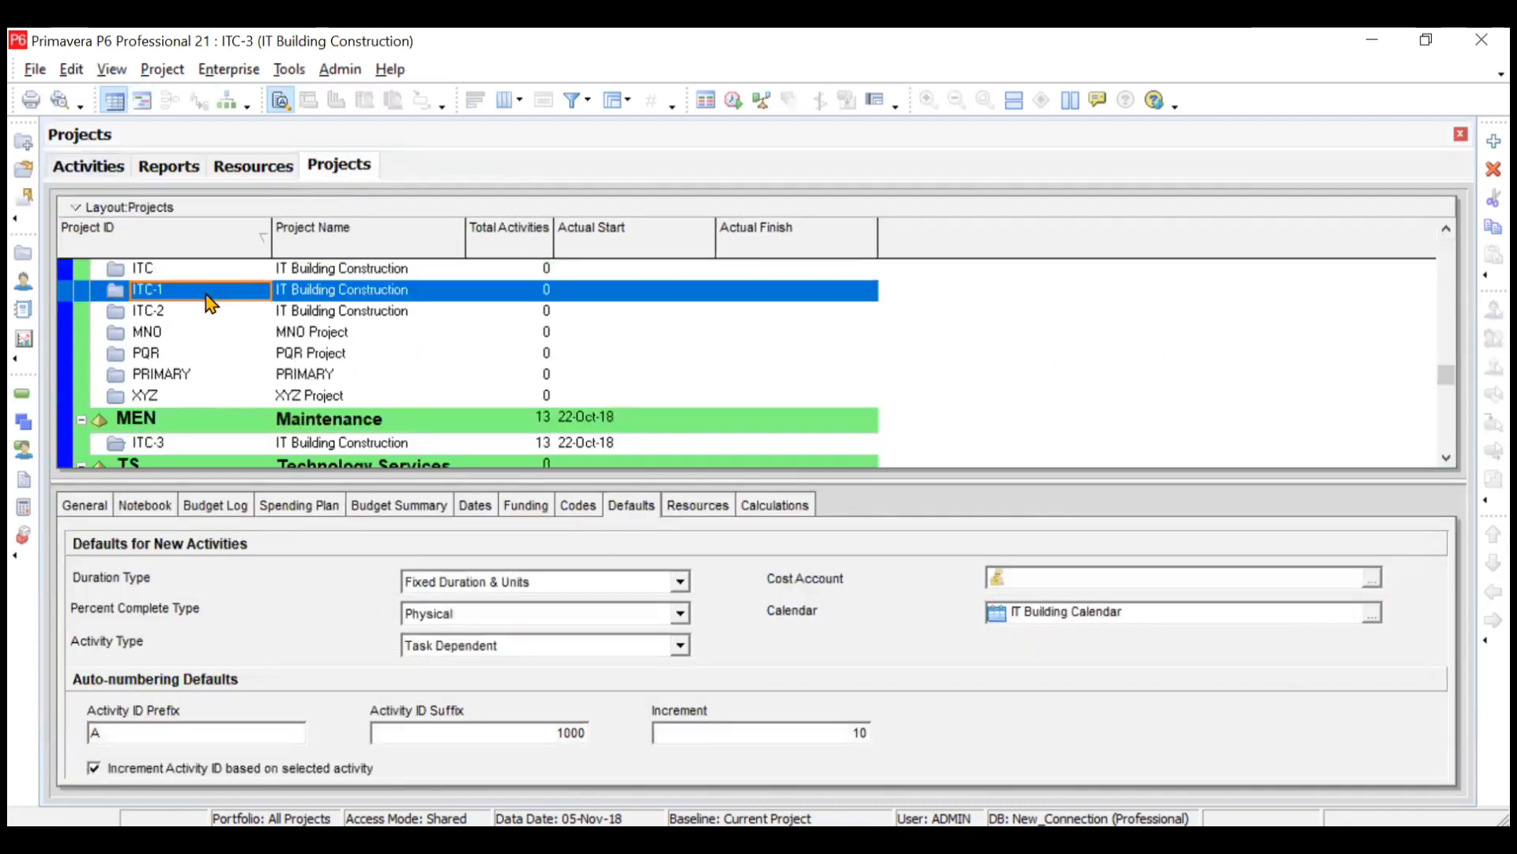
{"action": "right_click", "coordinate": [211, 301]}
{"action": "left_click", "coordinate": [309, 249]}
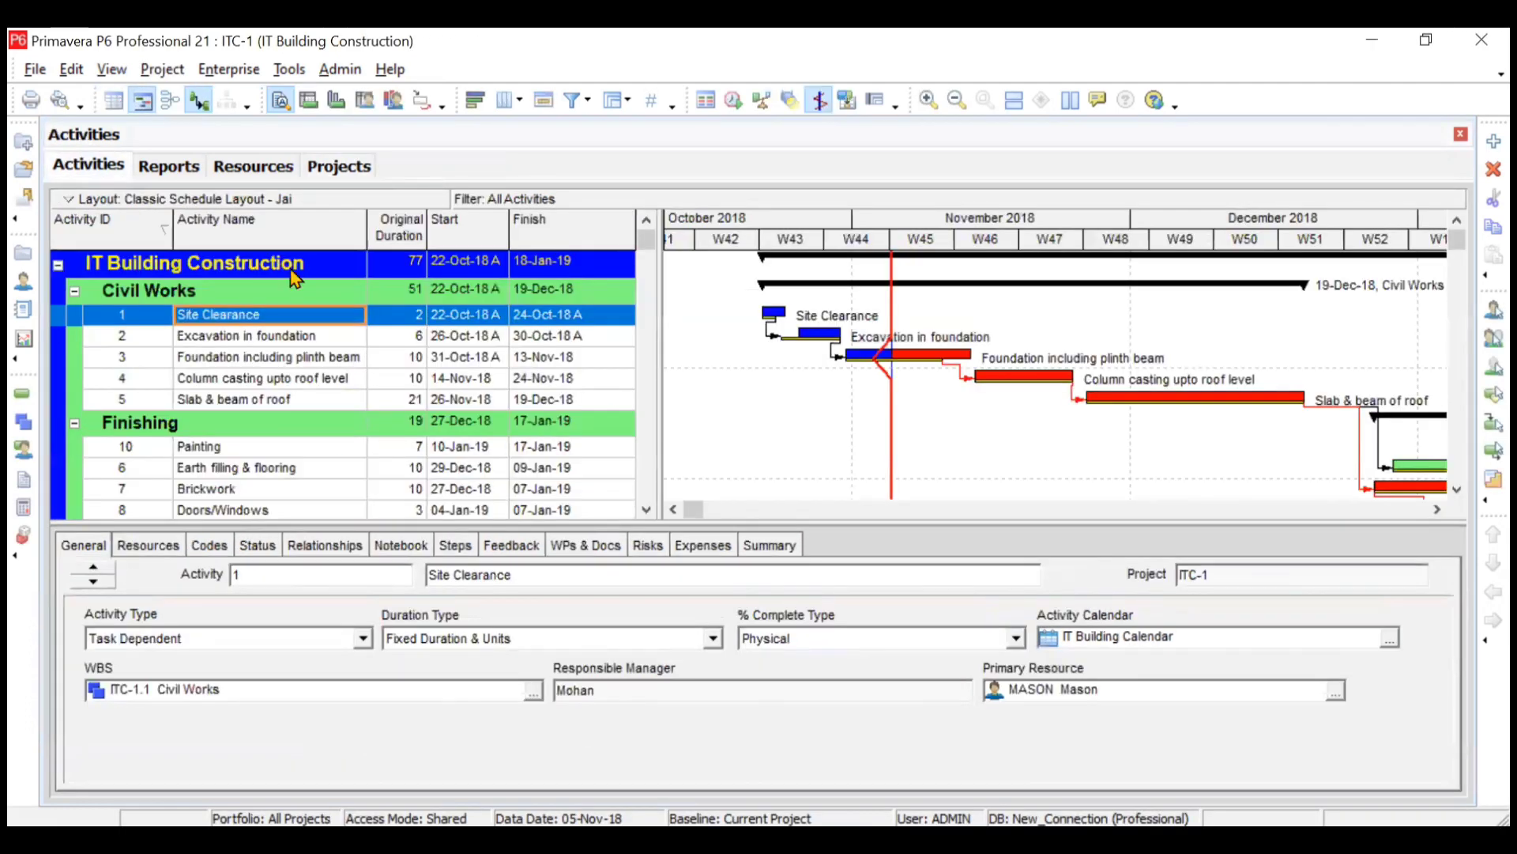
Step: Review the import format choices, including the Microsoft Project file types and Spreadsheet - (XLSX), and leave the import without running it
{"action": "left_click", "coordinate": [36, 70]}
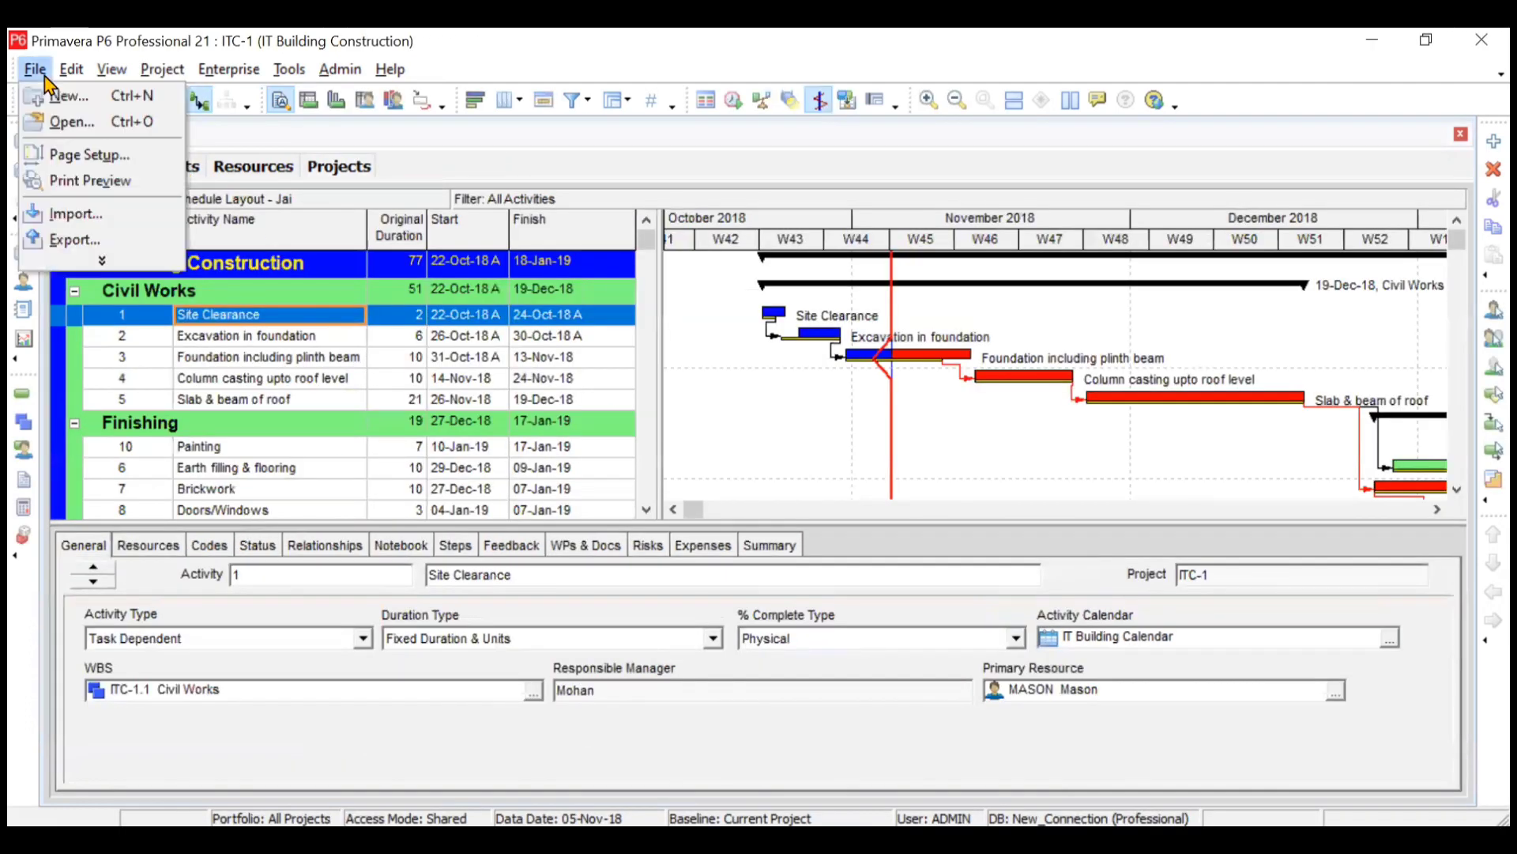
{"action": "left_click", "coordinate": [76, 215]}
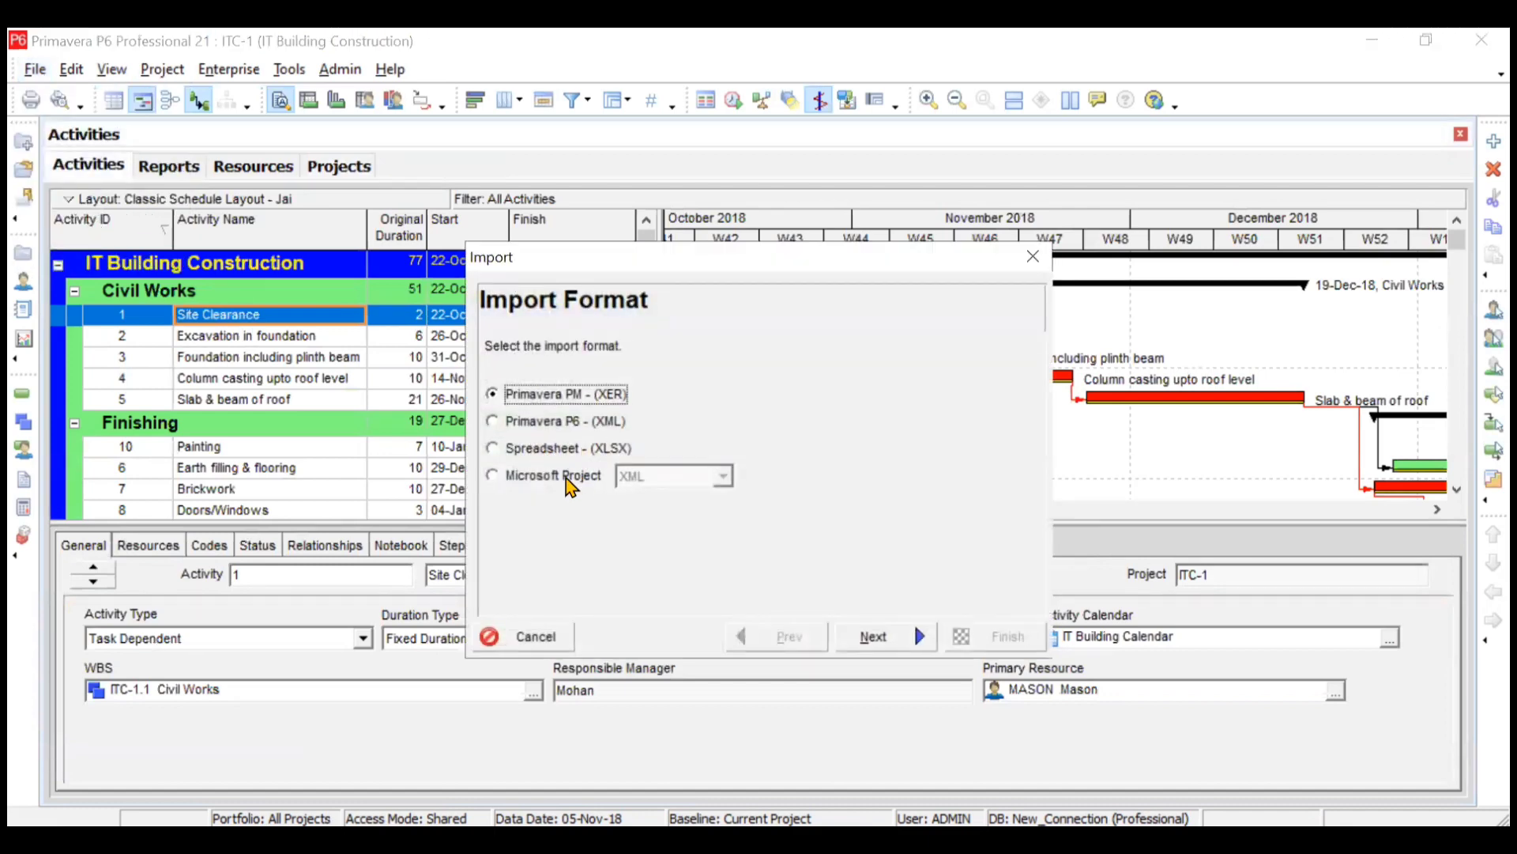
{"action": "left_click", "coordinate": [490, 475]}
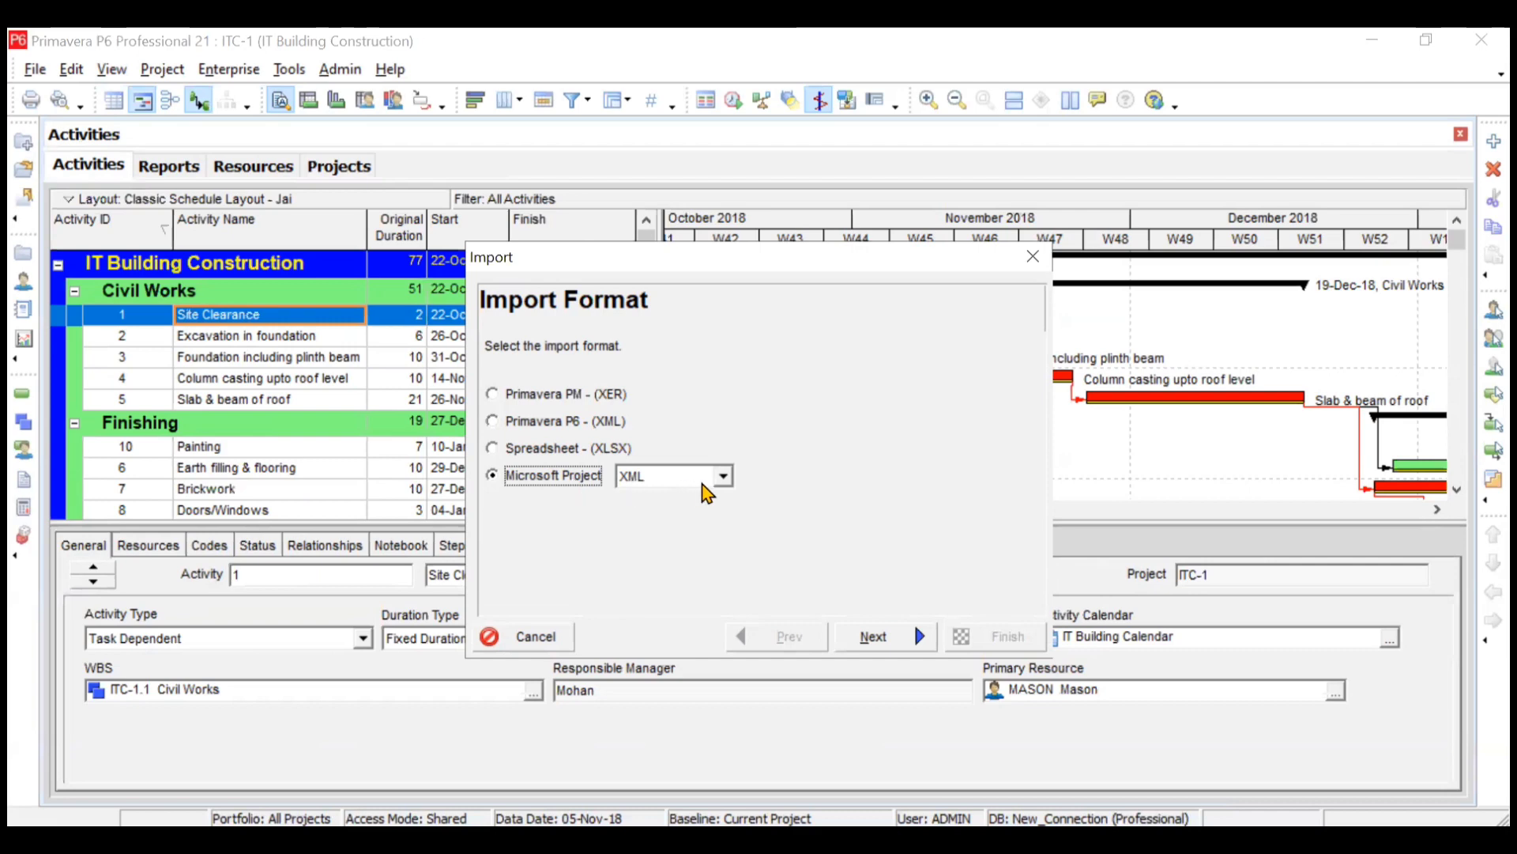
{"action": "left_click", "coordinate": [724, 477]}
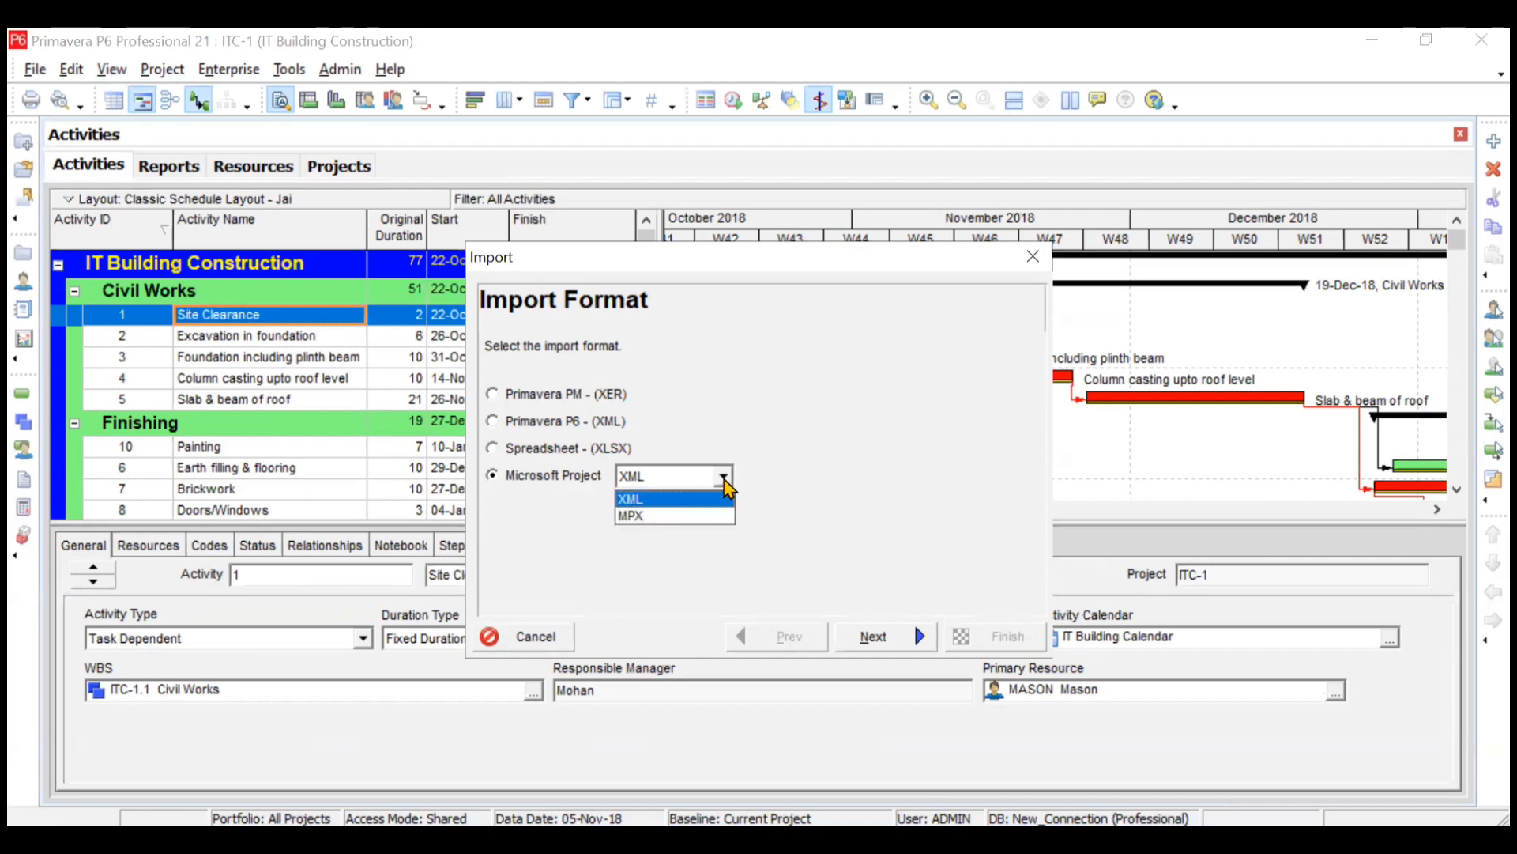
{"action": "left_click", "coordinate": [724, 478]}
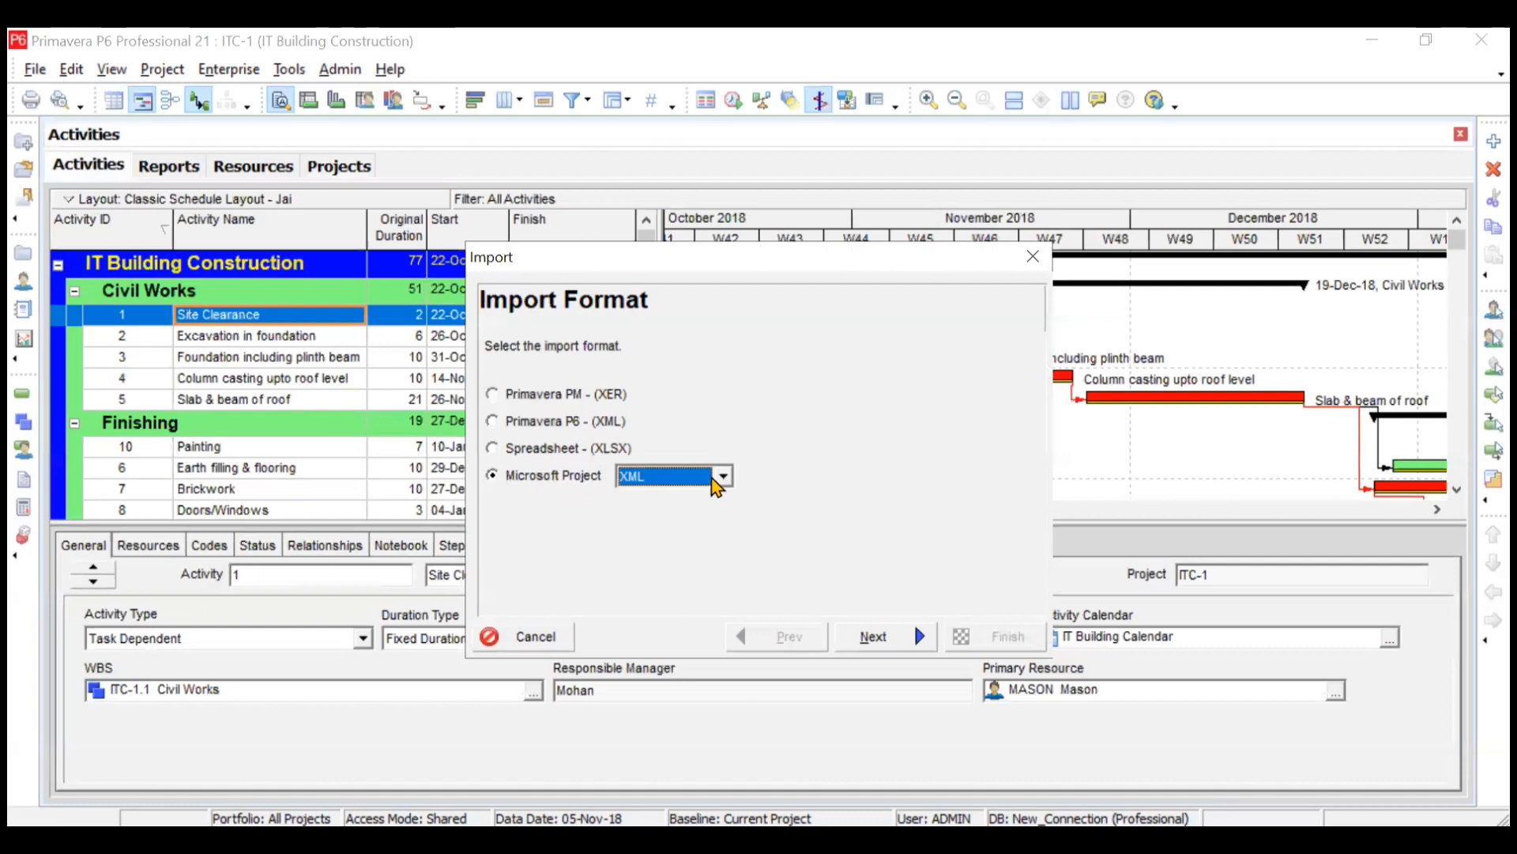
{"action": "left_click", "coordinate": [493, 449]}
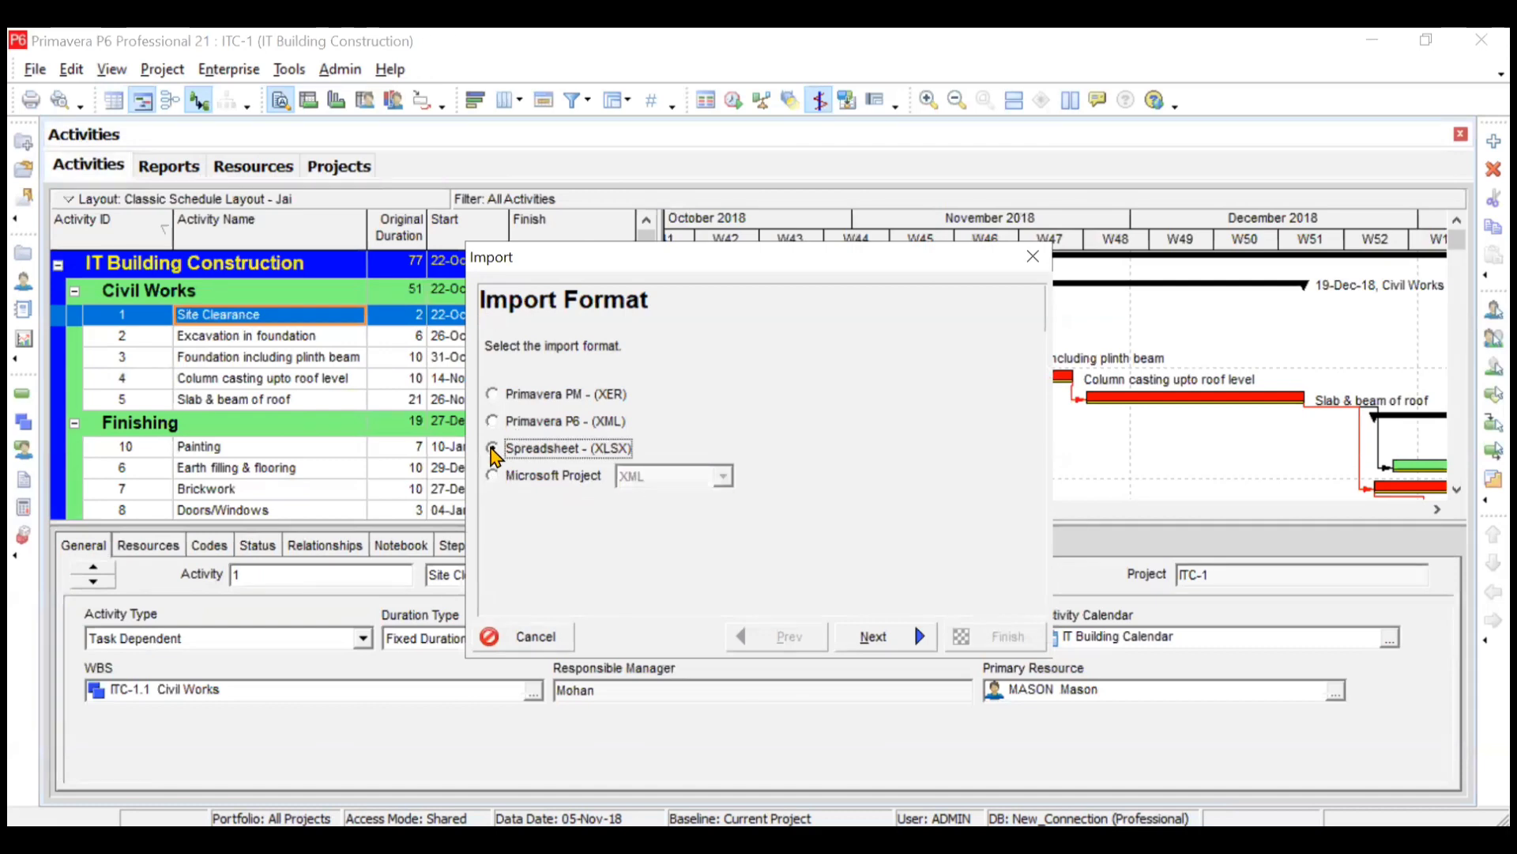
{"action": "left_click", "coordinate": [1033, 258]}
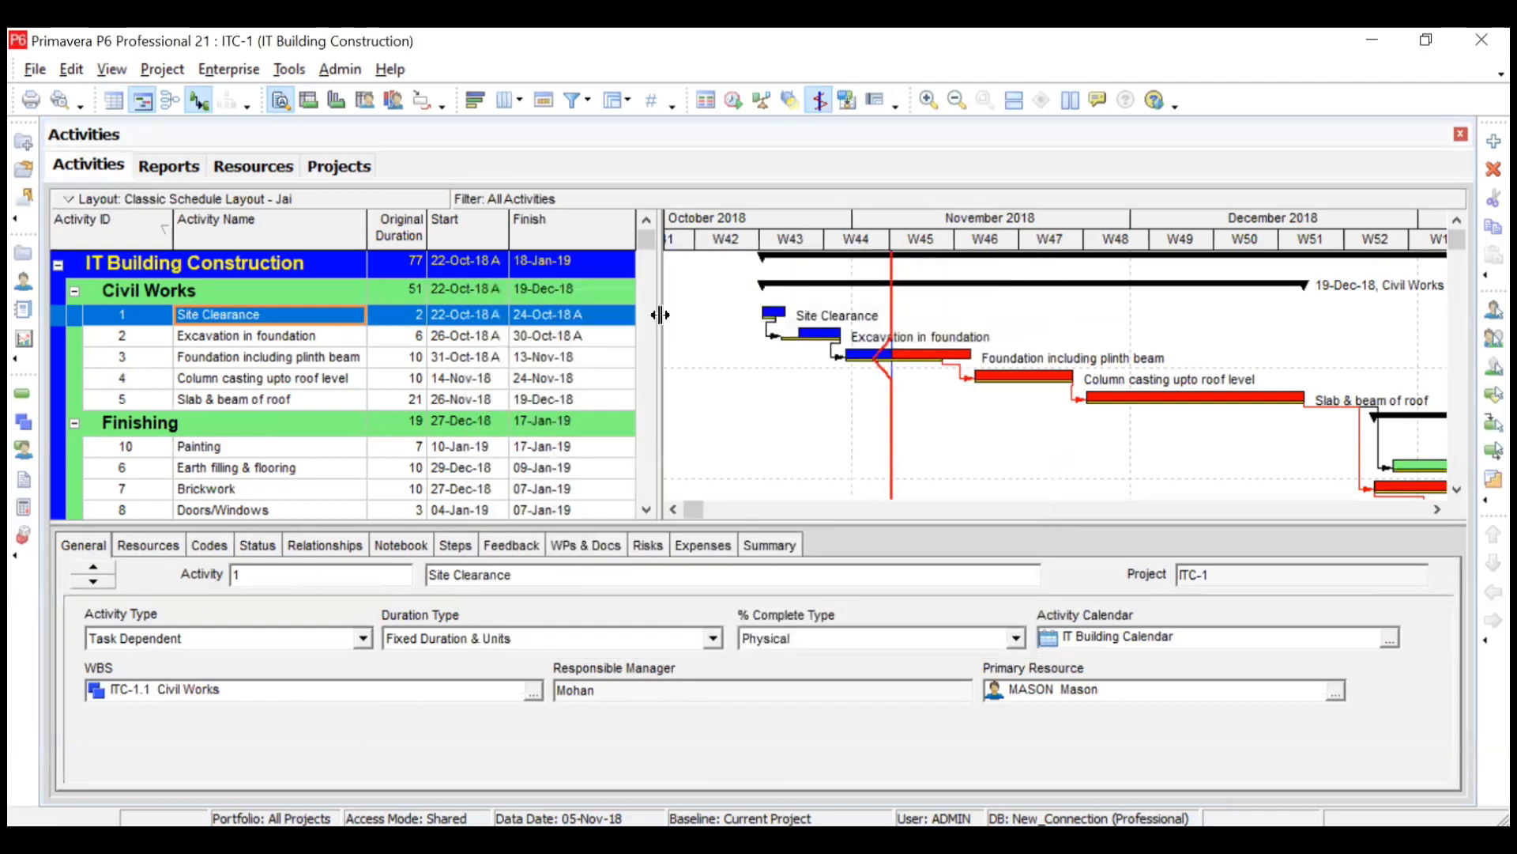
Step: Widen the activity table beside the Gantt chart
{"action": "left_click_drag", "start_coordinate": [660, 315], "coordinate": [759, 317]}
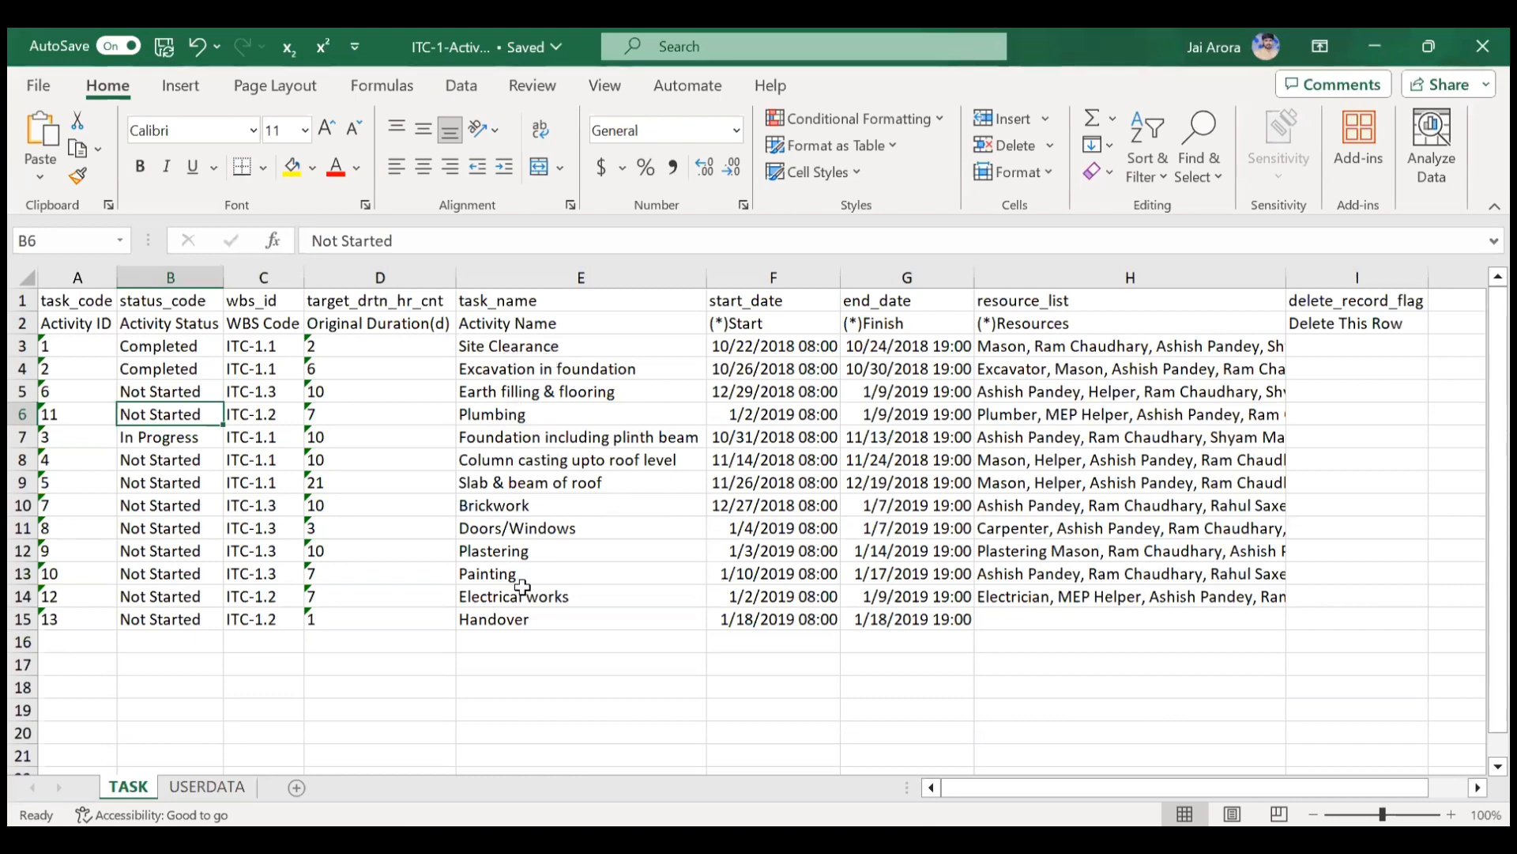
Step: Switch to the ITC-1 activities workbook in Excel and compare the field codes in row 1 with the captions in row 2
{"action": "left_click", "coordinate": [528, 619]}
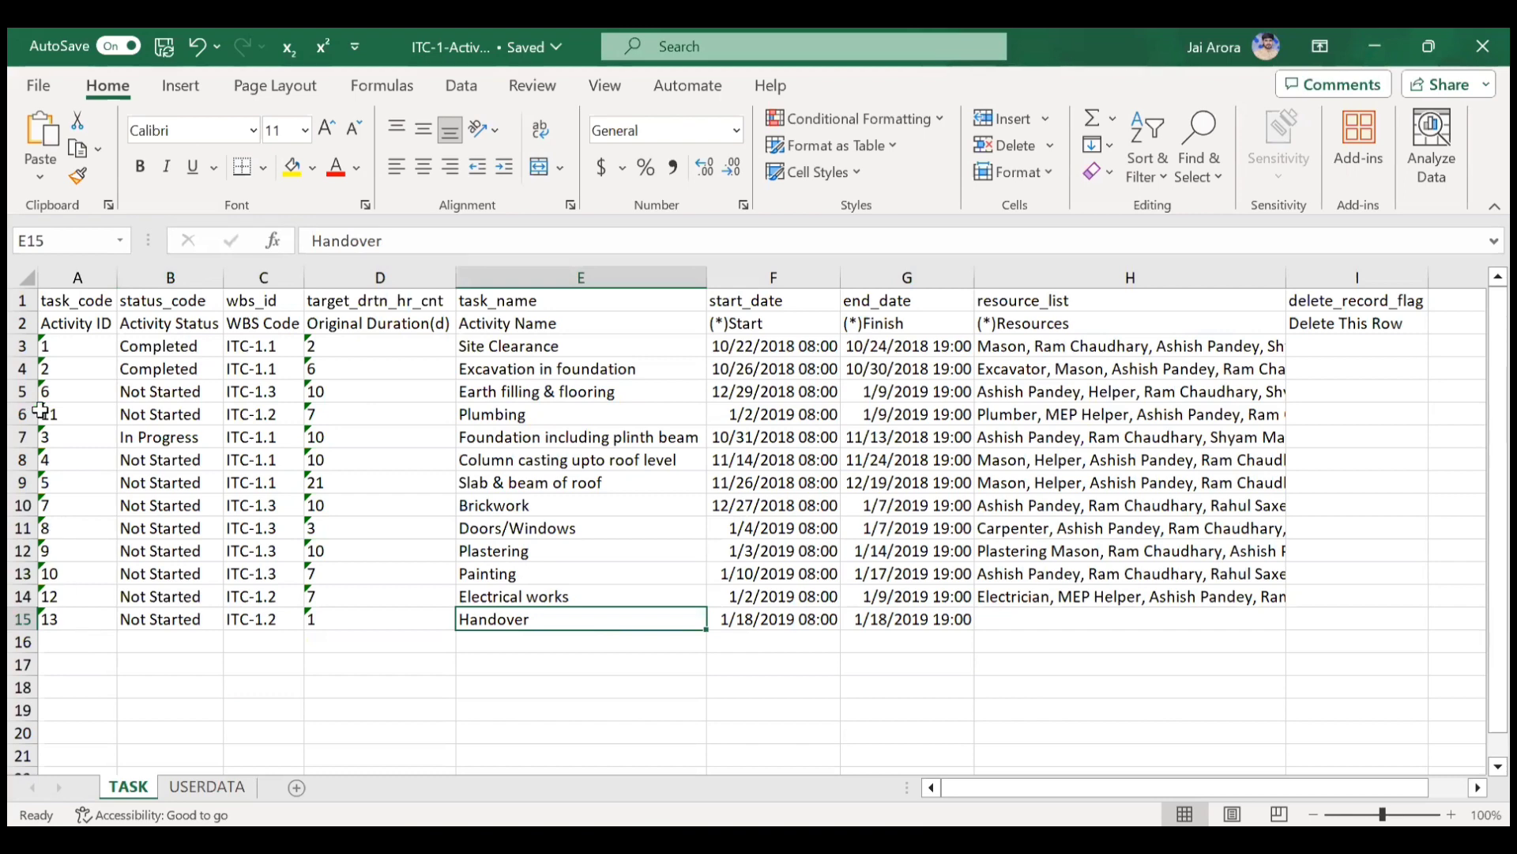
{"action": "left_click", "coordinate": [78, 301]}
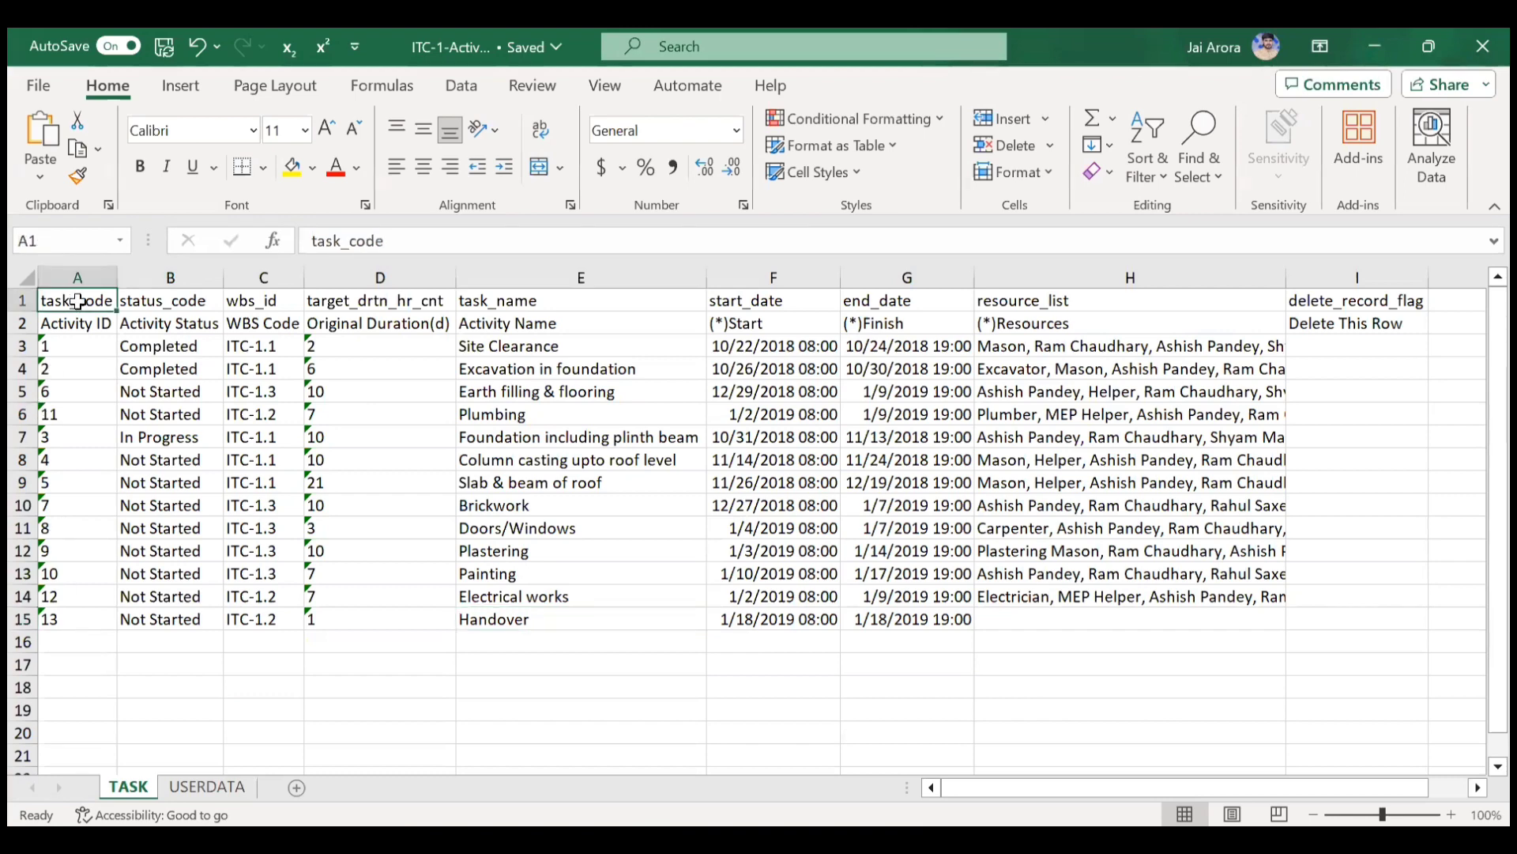
{"action": "key", "text": "shift+Right"}
{"action": "key", "text": "shift+Right"}
{"action": "key", "text": "shift+Right"}
{"action": "key", "text": "shift+Right"}
{"action": "key", "text": "shift+Right"}
{"action": "key", "text": "shift+Right"}
{"action": "key", "text": "shift+Right"}
{"action": "key", "text": "shift+Right"}
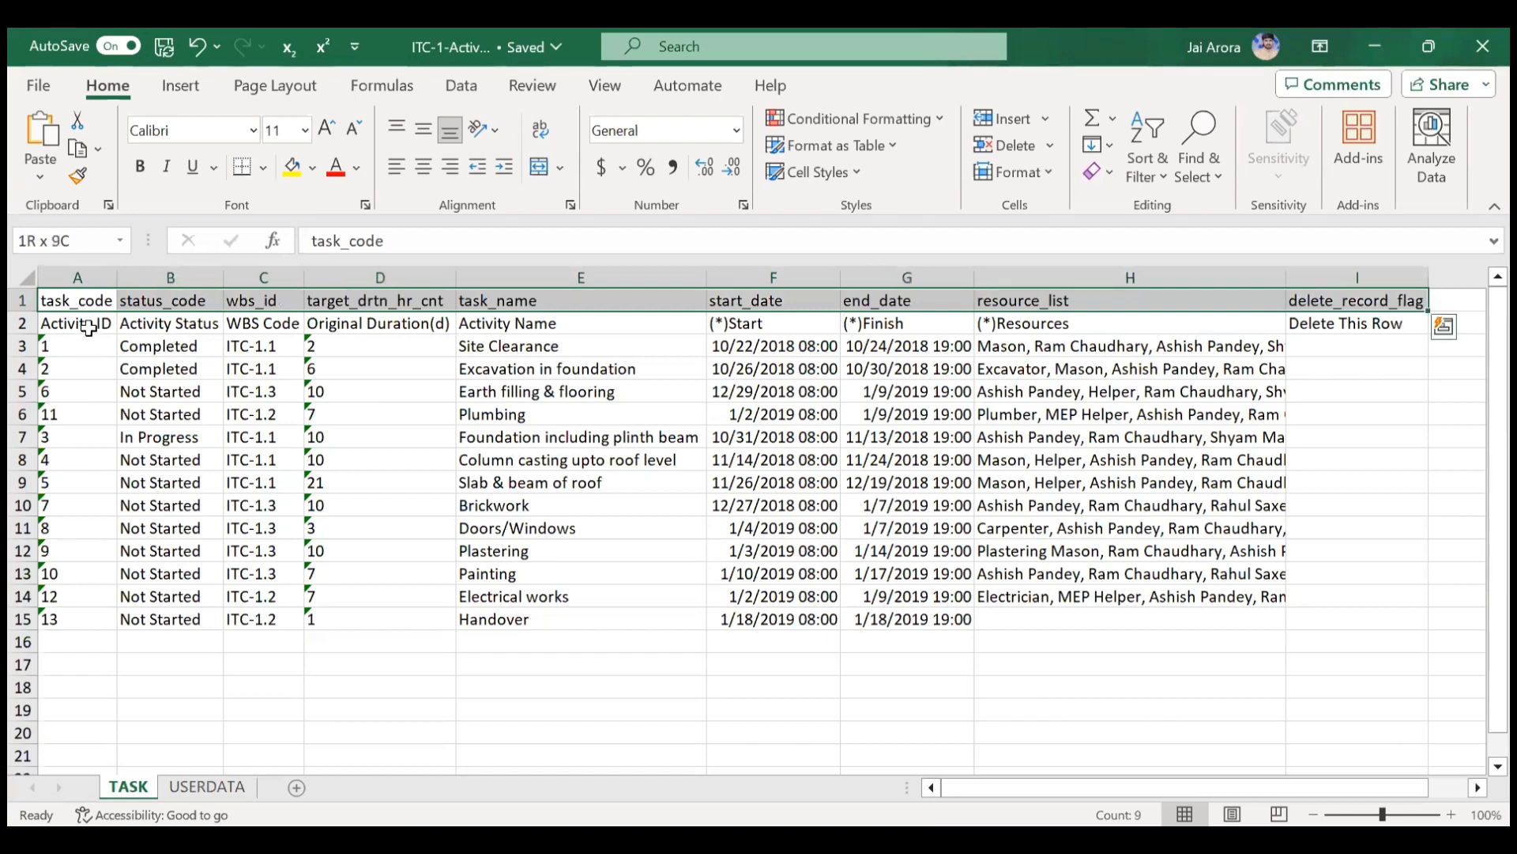
{"action": "left_click", "coordinate": [89, 328]}
{"action": "left_click", "coordinate": [92, 300]}
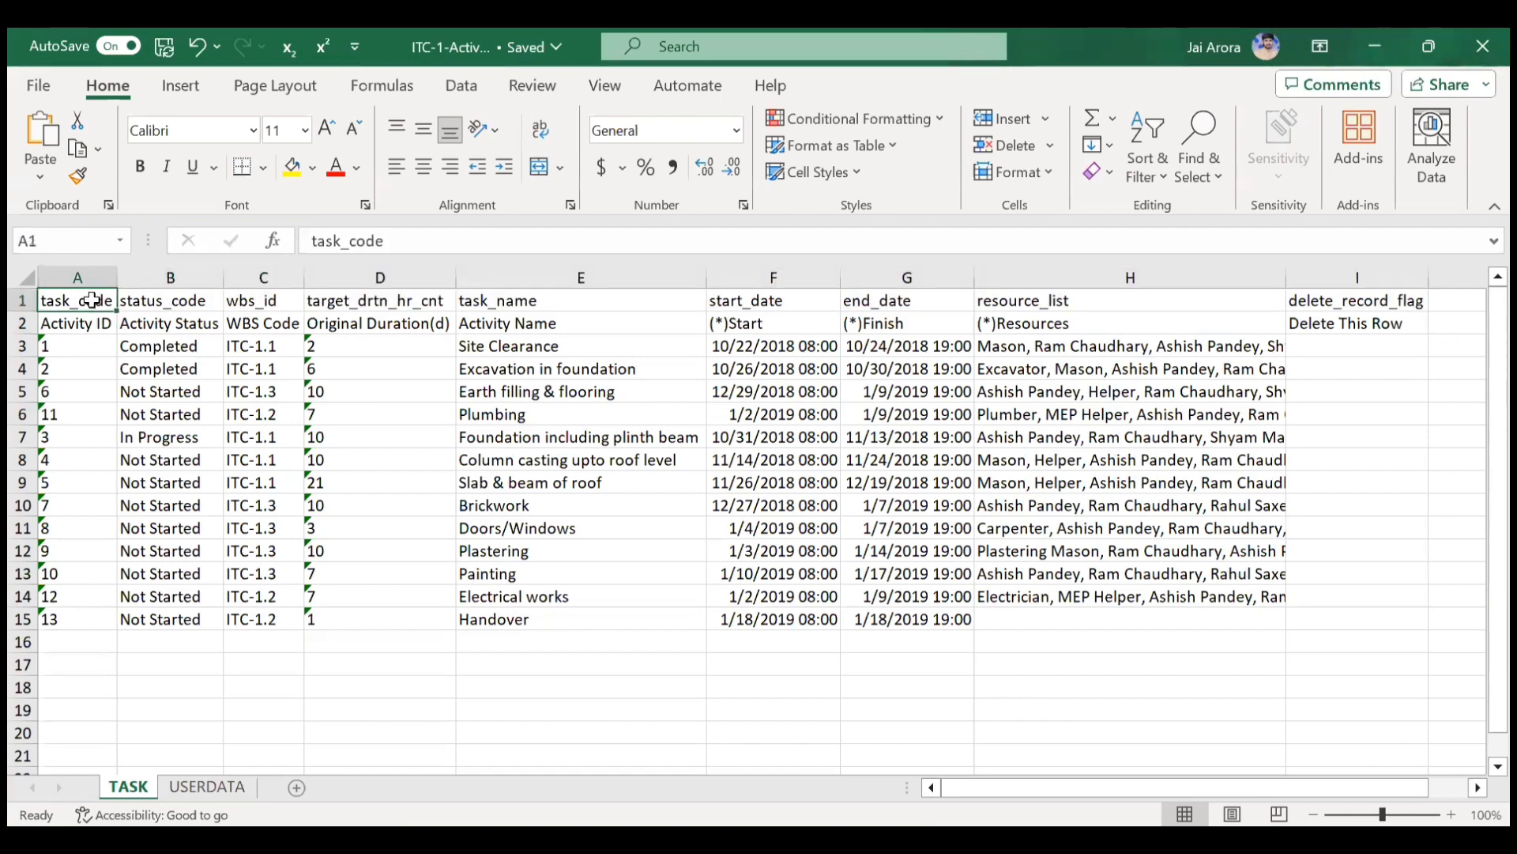
{"action": "left_click", "coordinate": [286, 324]}
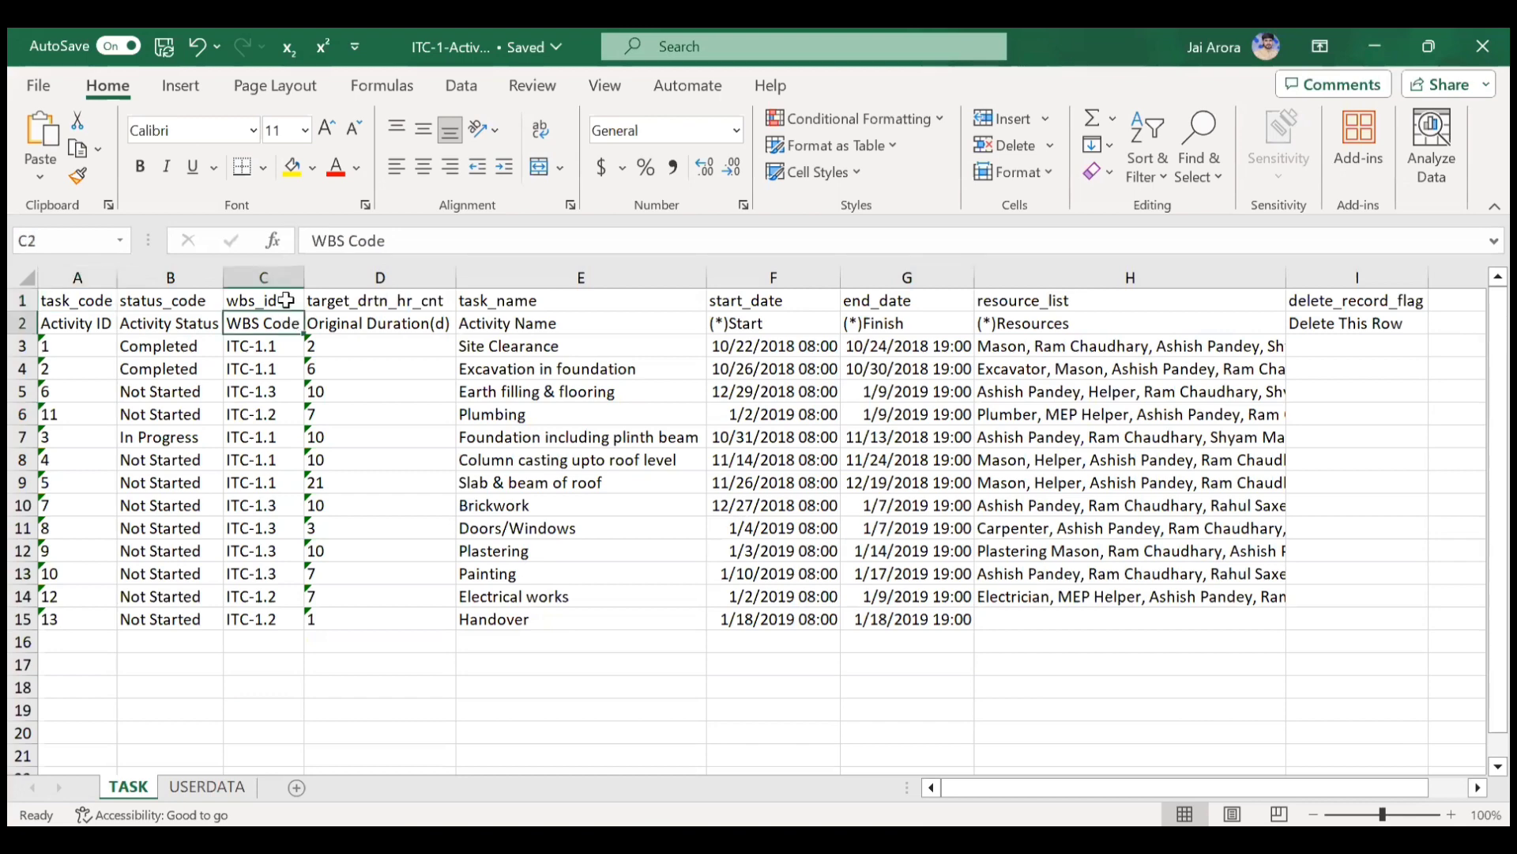
{"action": "left_click", "coordinate": [283, 299]}
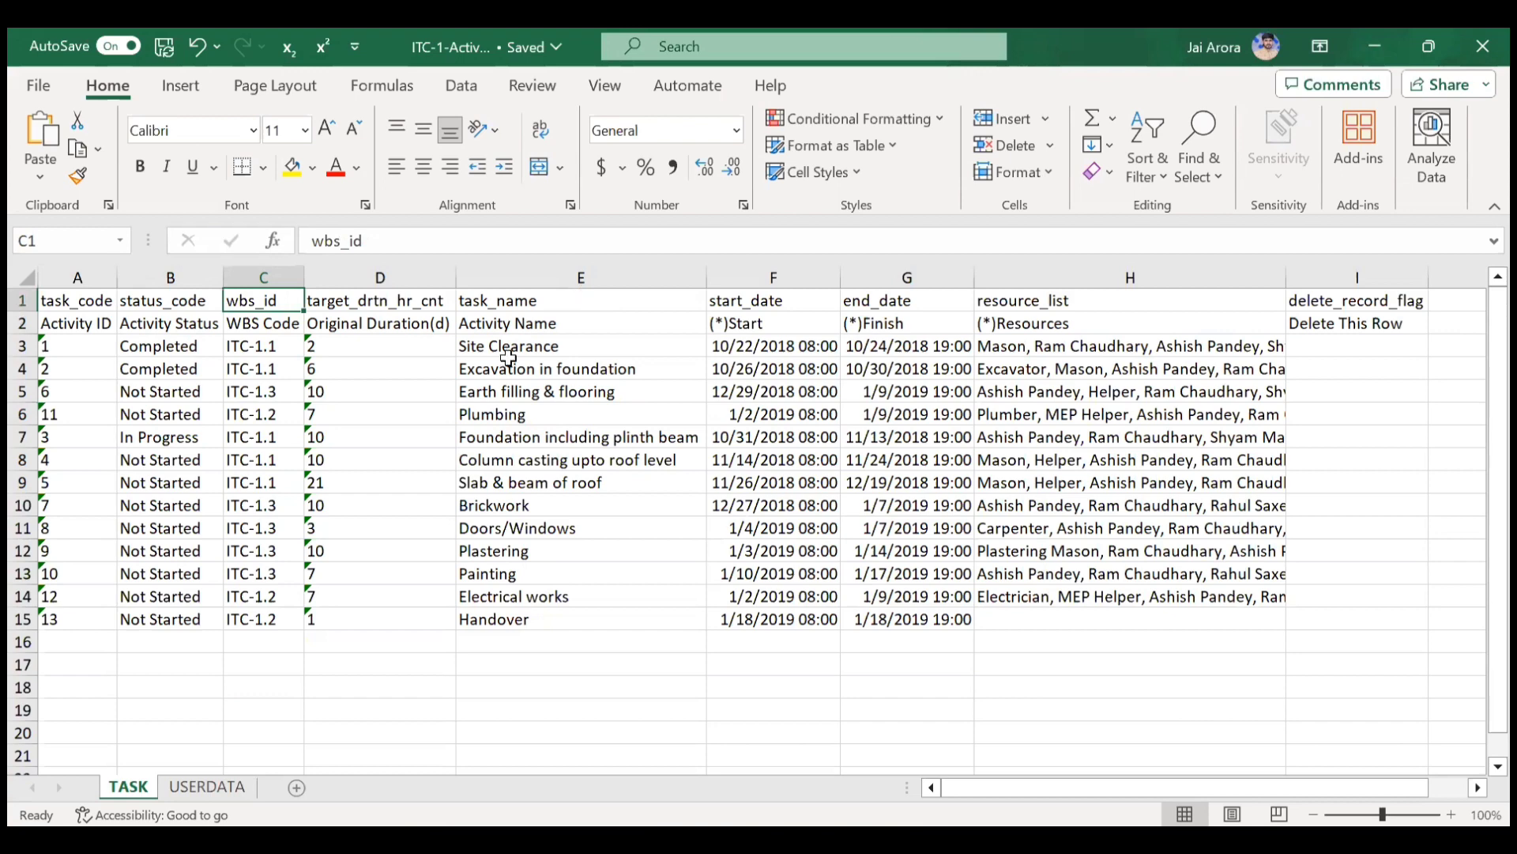
Step: Examine the TASK sheet's field codes from task_code through delete_record_flag, and the activity data beneath them
{"action": "left_click", "coordinate": [92, 301]}
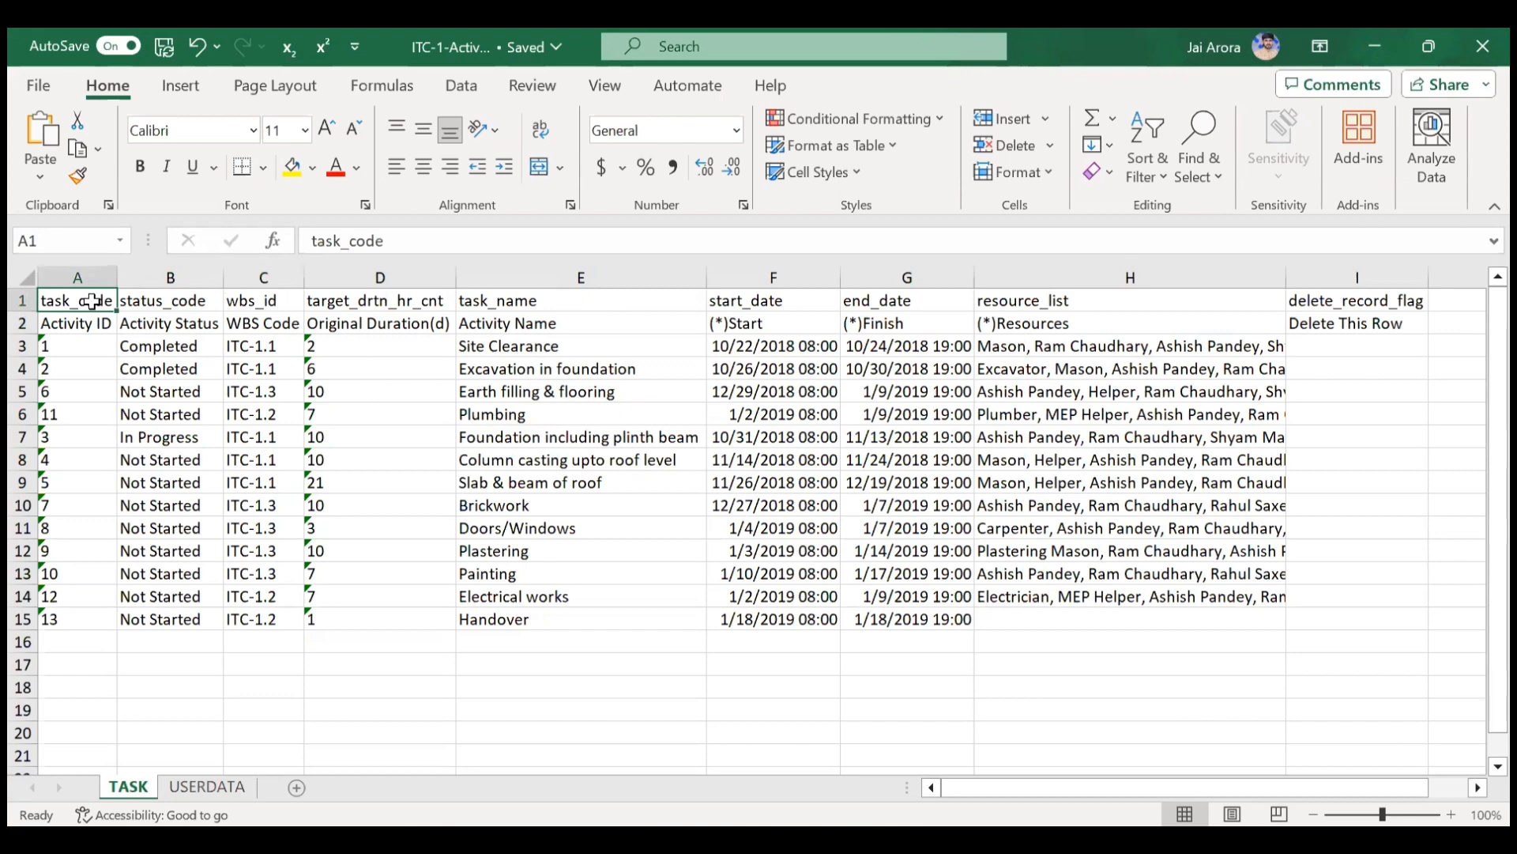
{"action": "key", "text": "shift+Right"}
{"action": "key", "text": "shift+Right"}
{"action": "key", "text": "shift+Right"}
{"action": "key", "text": "shift+Right"}
{"action": "key", "text": "shift+Right"}
{"action": "key", "text": "shift+Right"}
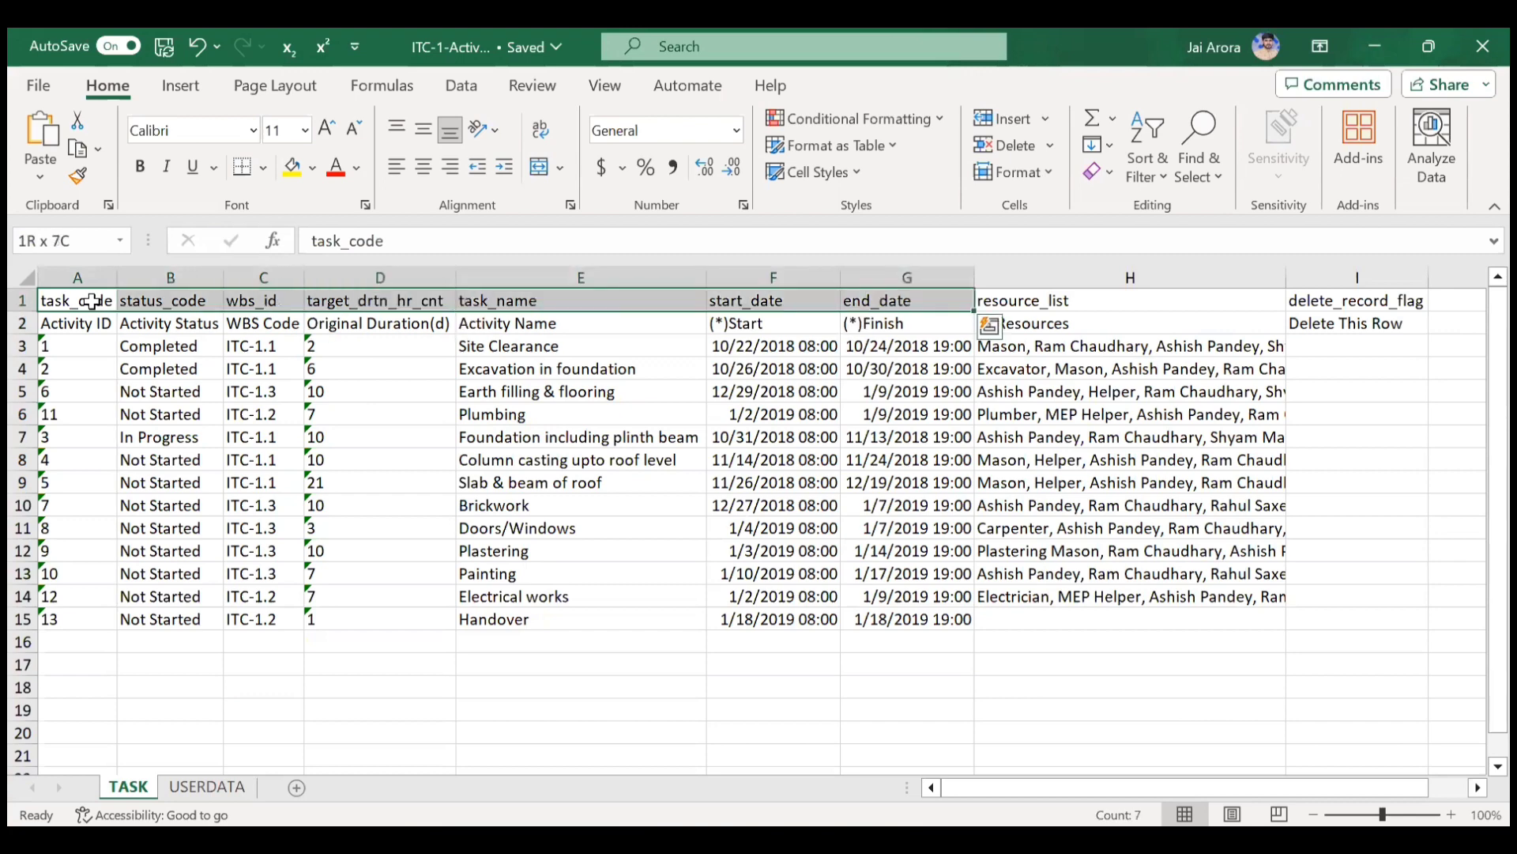
{"action": "key", "text": "shift+Right"}
{"action": "key", "text": "shift+Right"}
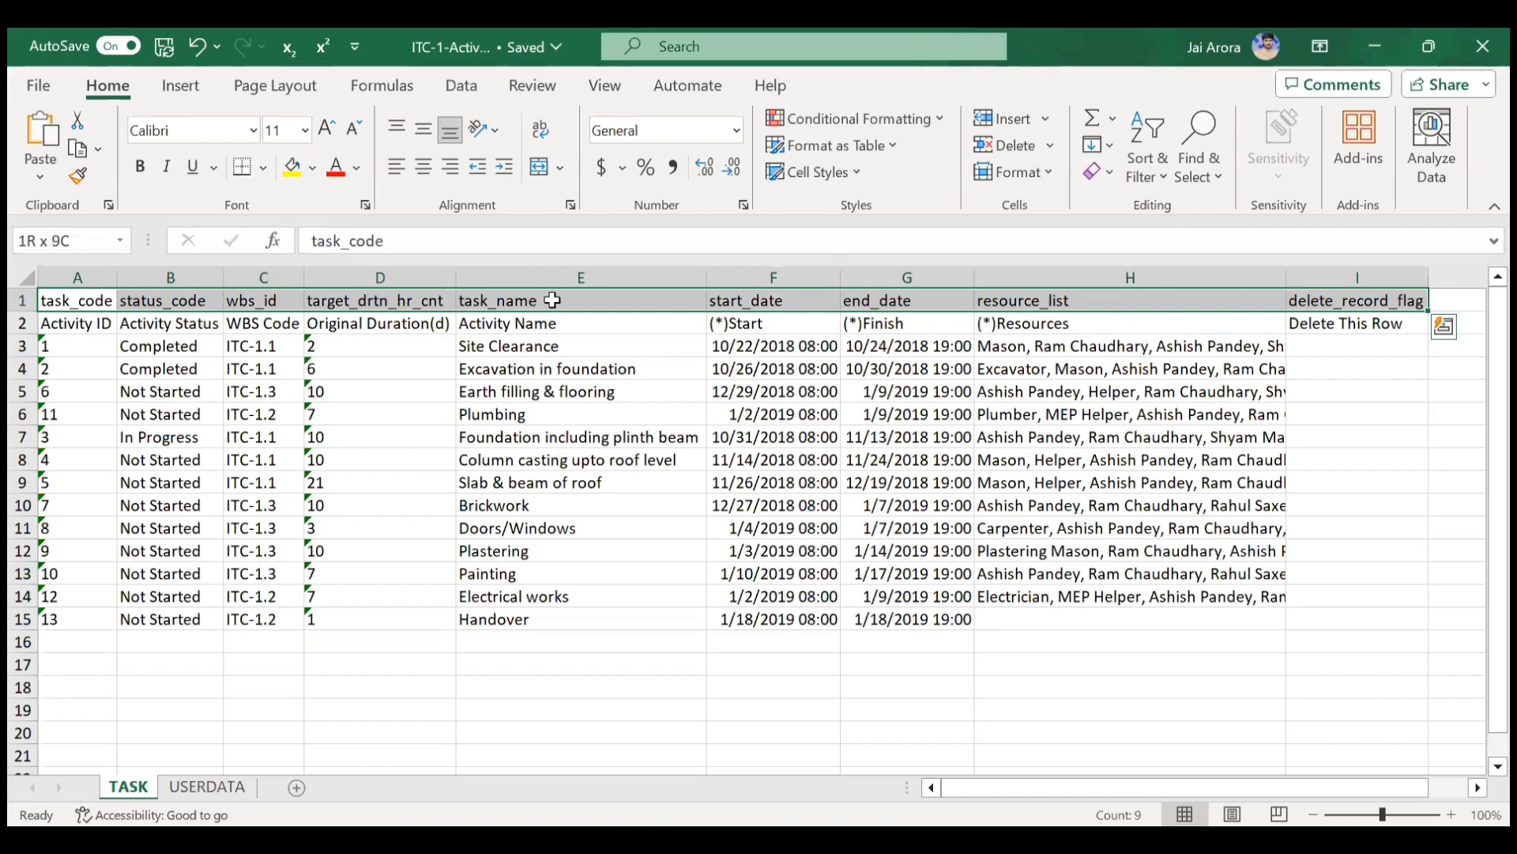
{"action": "left_click", "coordinate": [601, 301]}
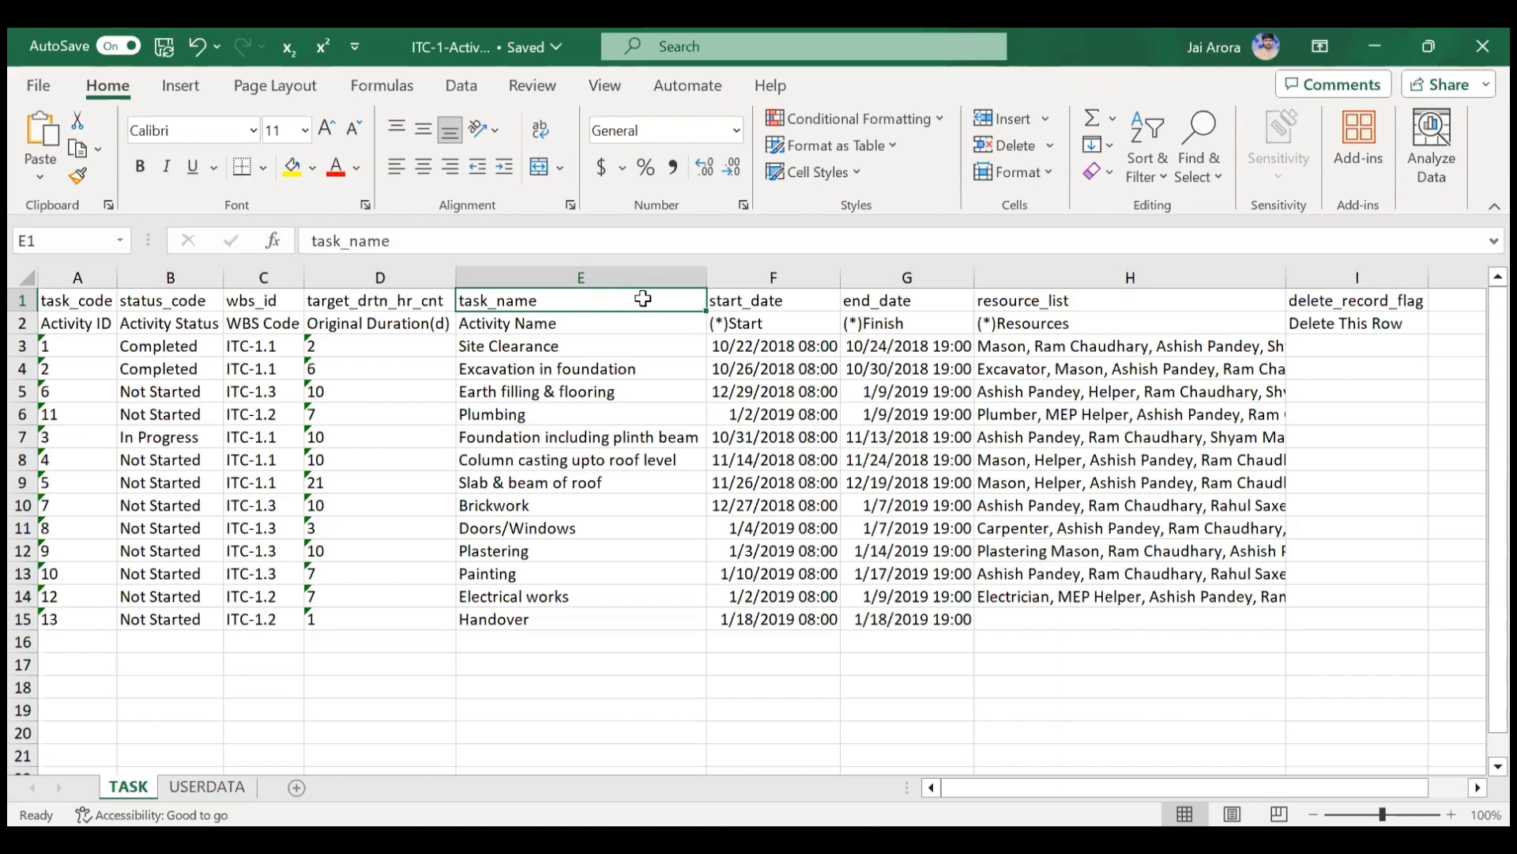
{"action": "left_click", "coordinate": [98, 301]}
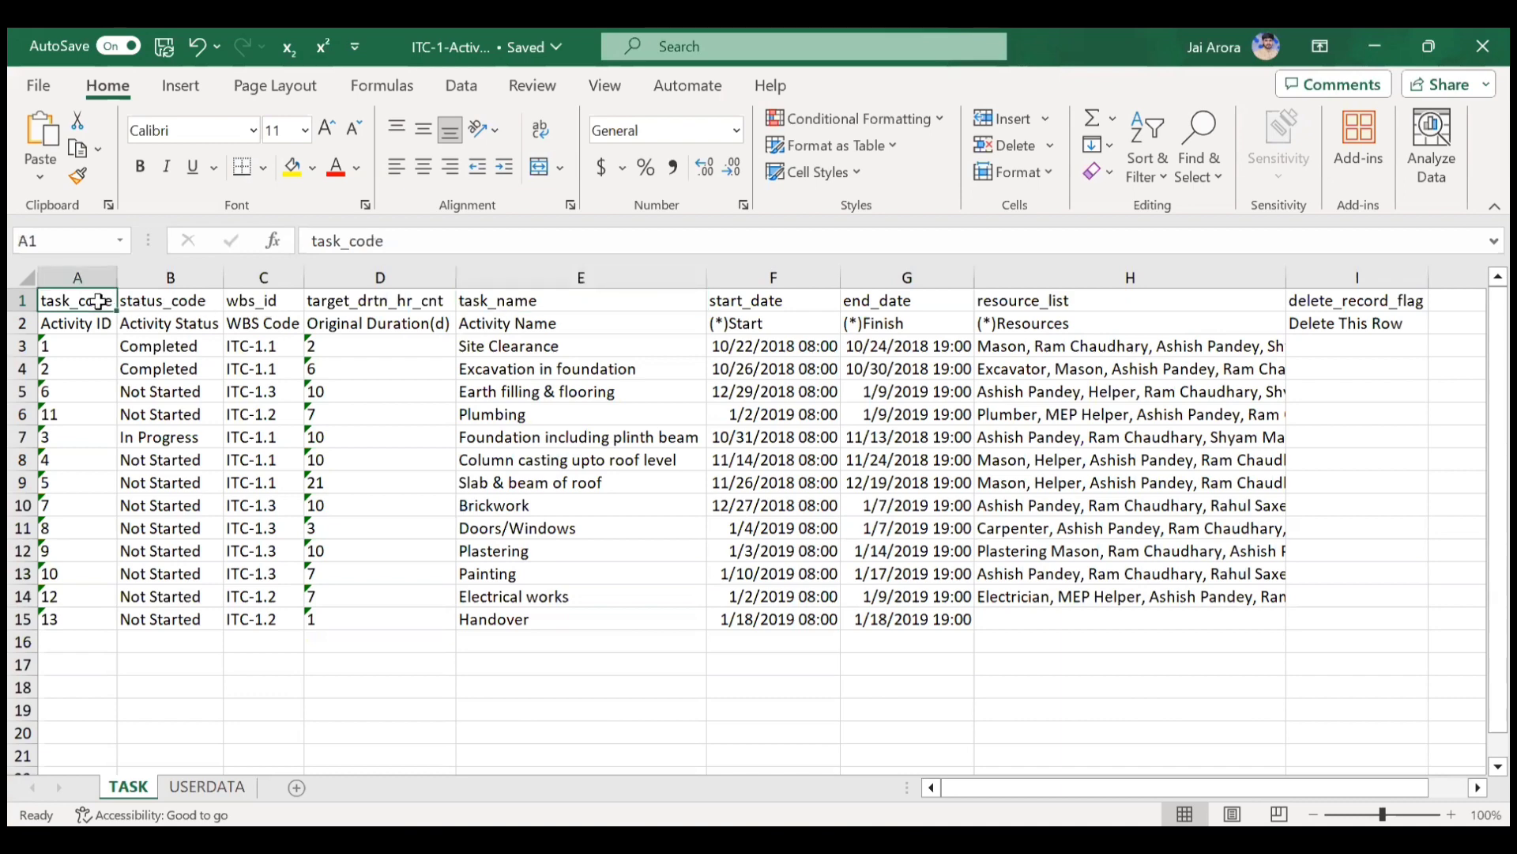
{"action": "key", "text": "shift+Right"}
{"action": "key", "text": "shift+Right"}
{"action": "key", "text": "shift+Right"}
{"action": "key", "text": "shift+Right"}
{"action": "key", "text": "shift+Right"}
{"action": "key", "text": "shift+Right"}
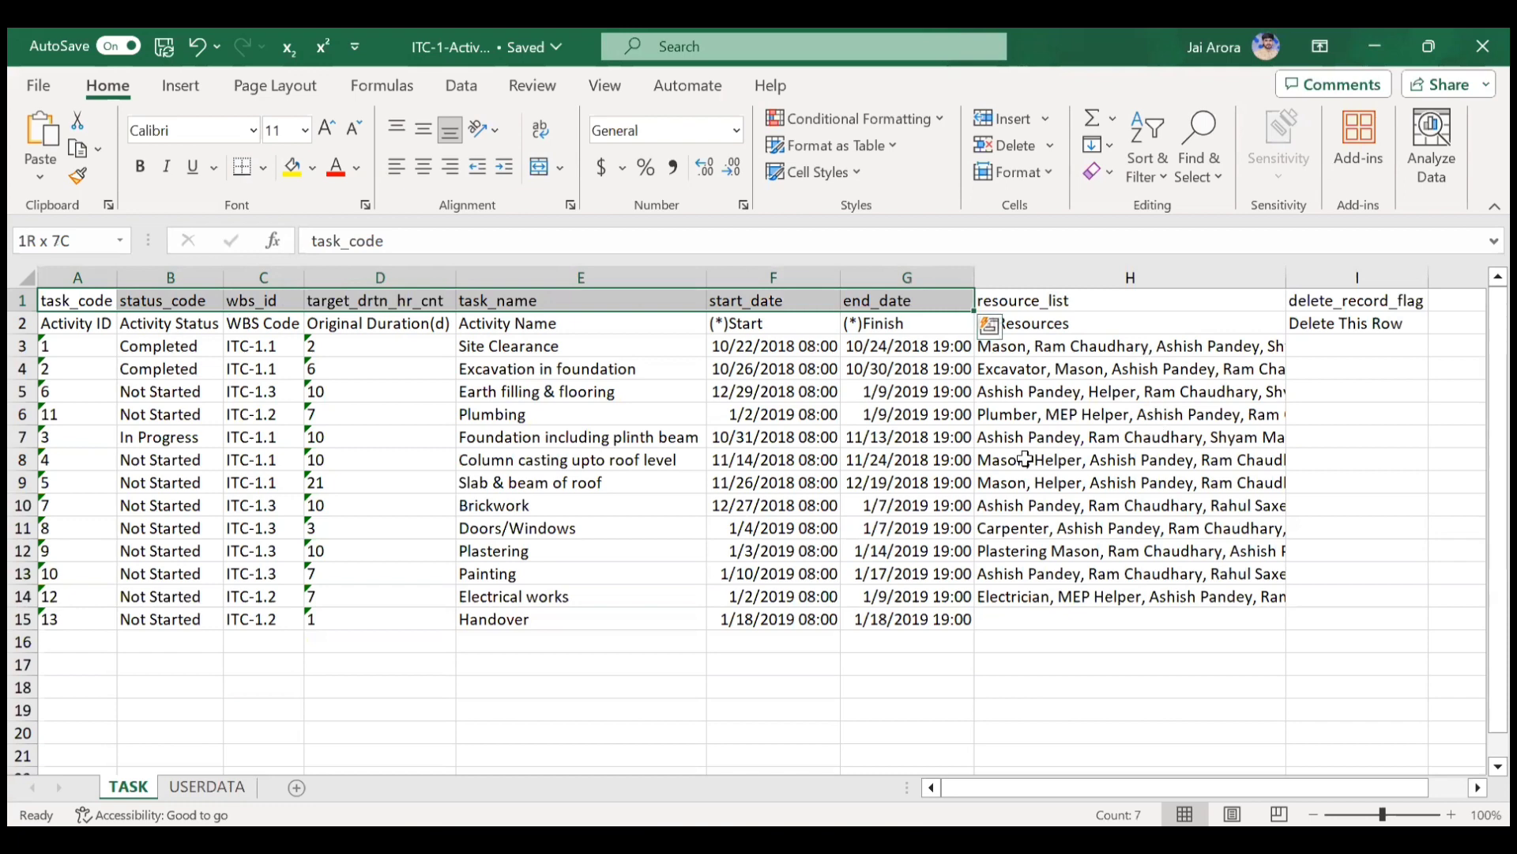
{"action": "left_click", "coordinate": [803, 440]}
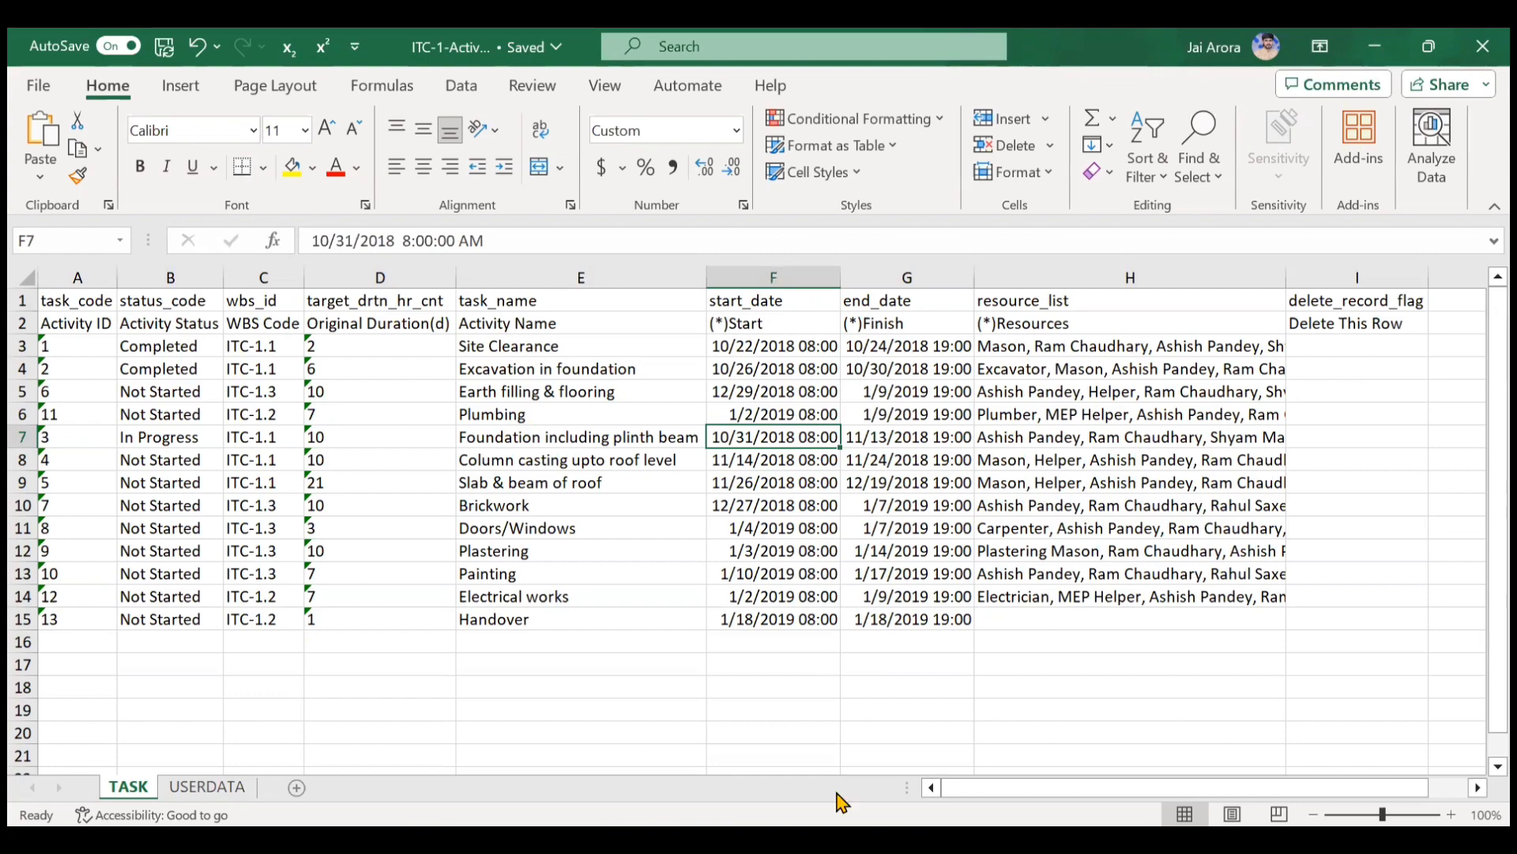
Step: Switch back to Primavera P6 and start an export in the Spreadsheet - (XLSX) format
{"action": "key", "text": "alt+Tab"}
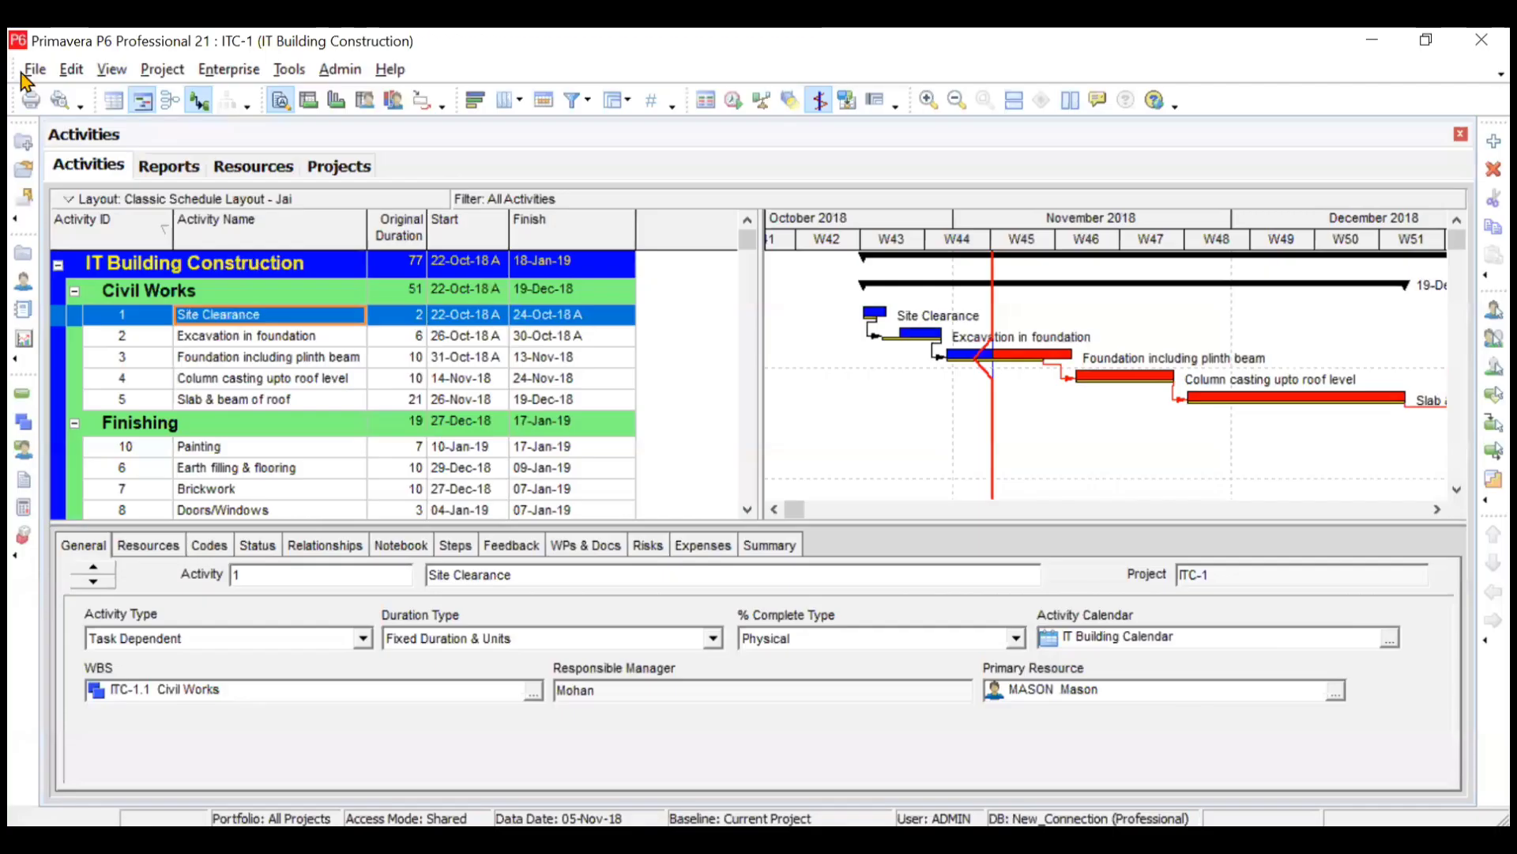
{"action": "key", "text": "alt+f"}
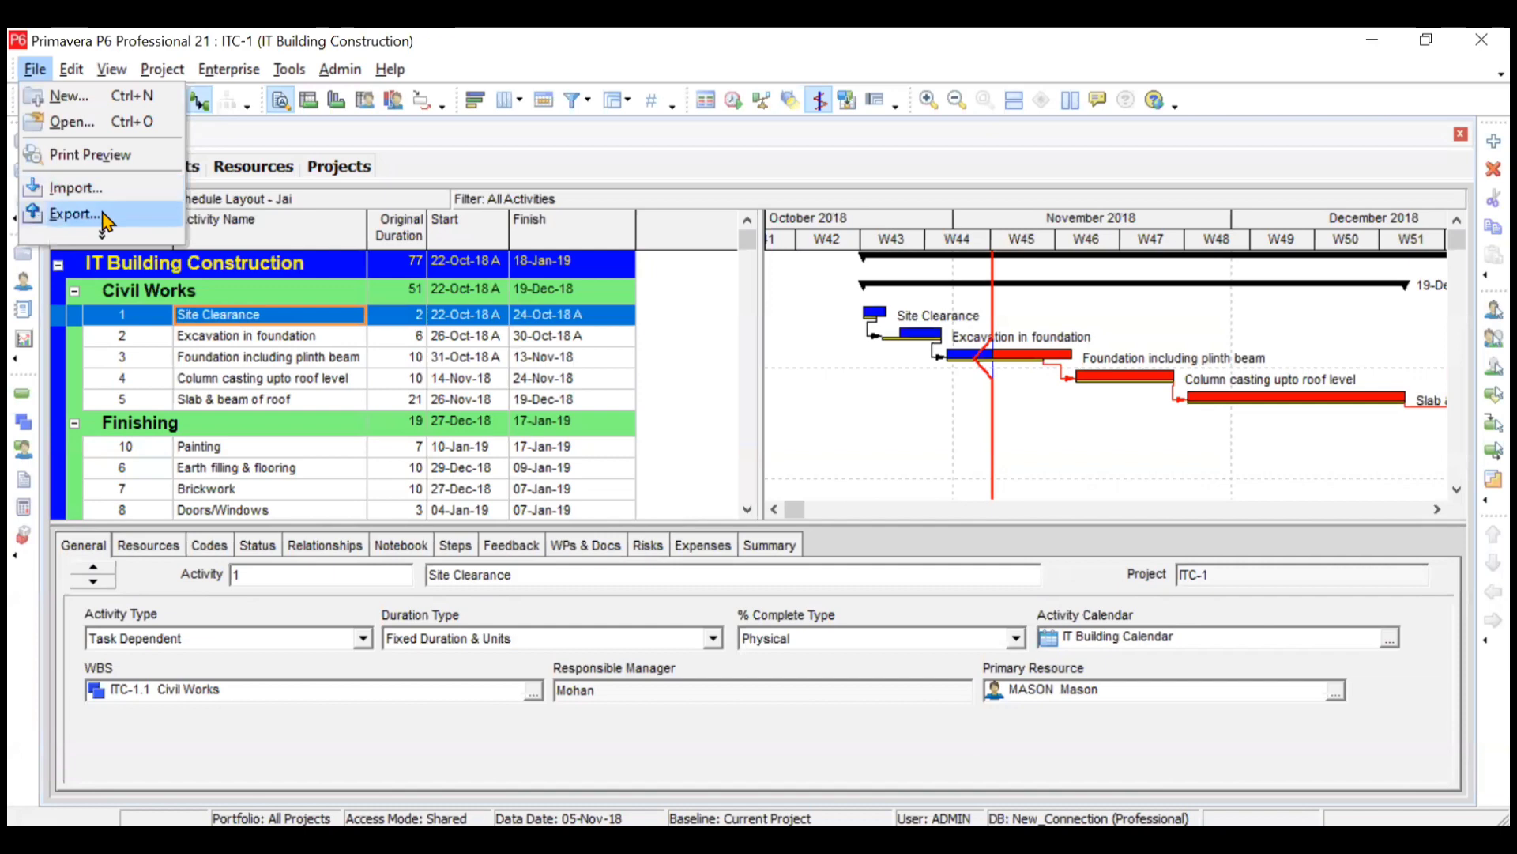
{"action": "left_click", "coordinate": [103, 211]}
{"action": "left_click", "coordinate": [496, 485]}
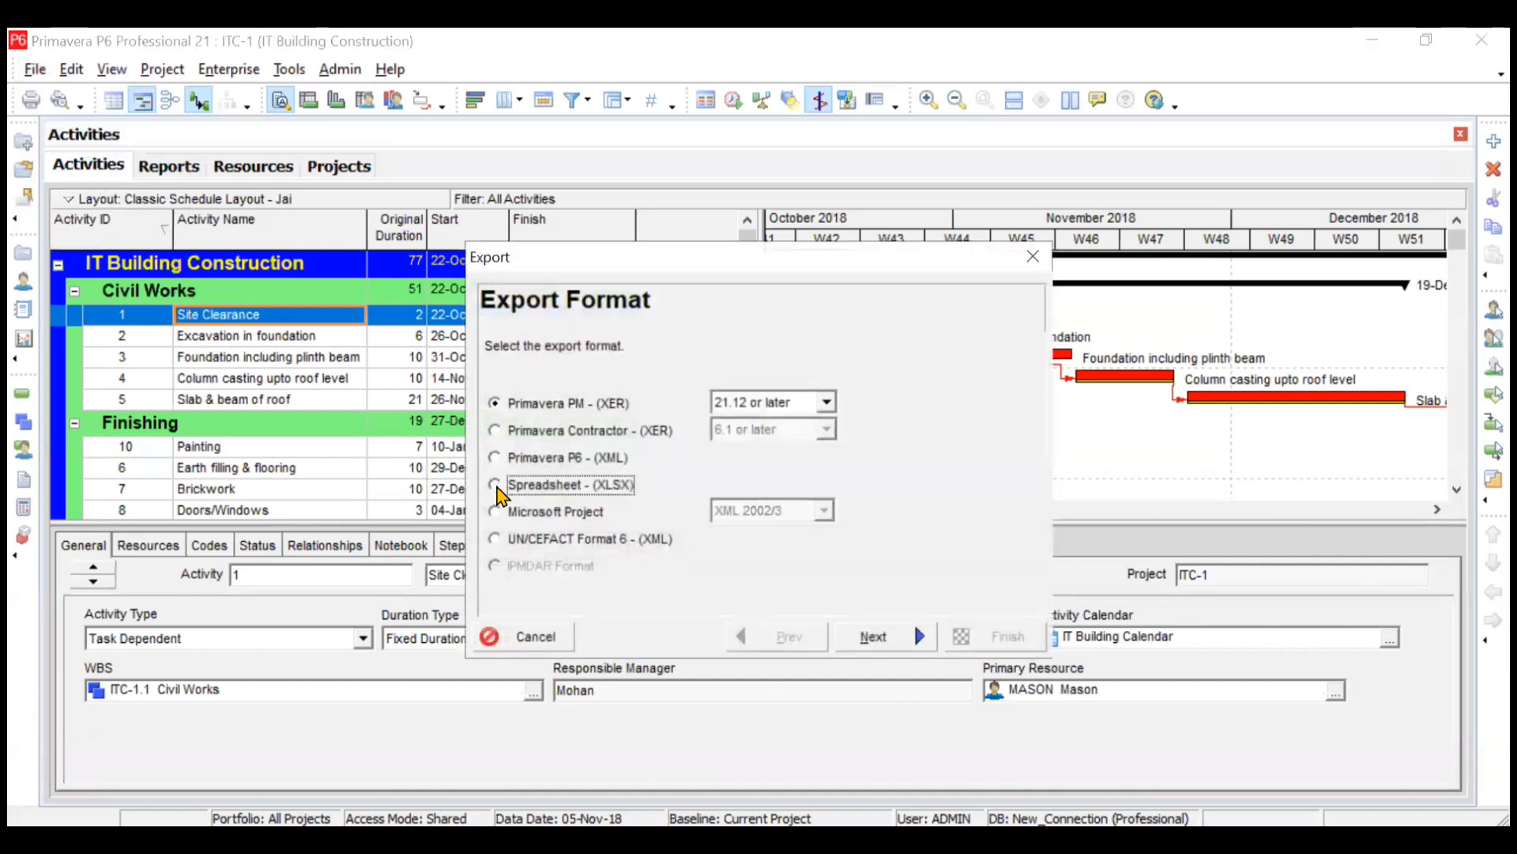
{"action": "left_click", "coordinate": [907, 636]}
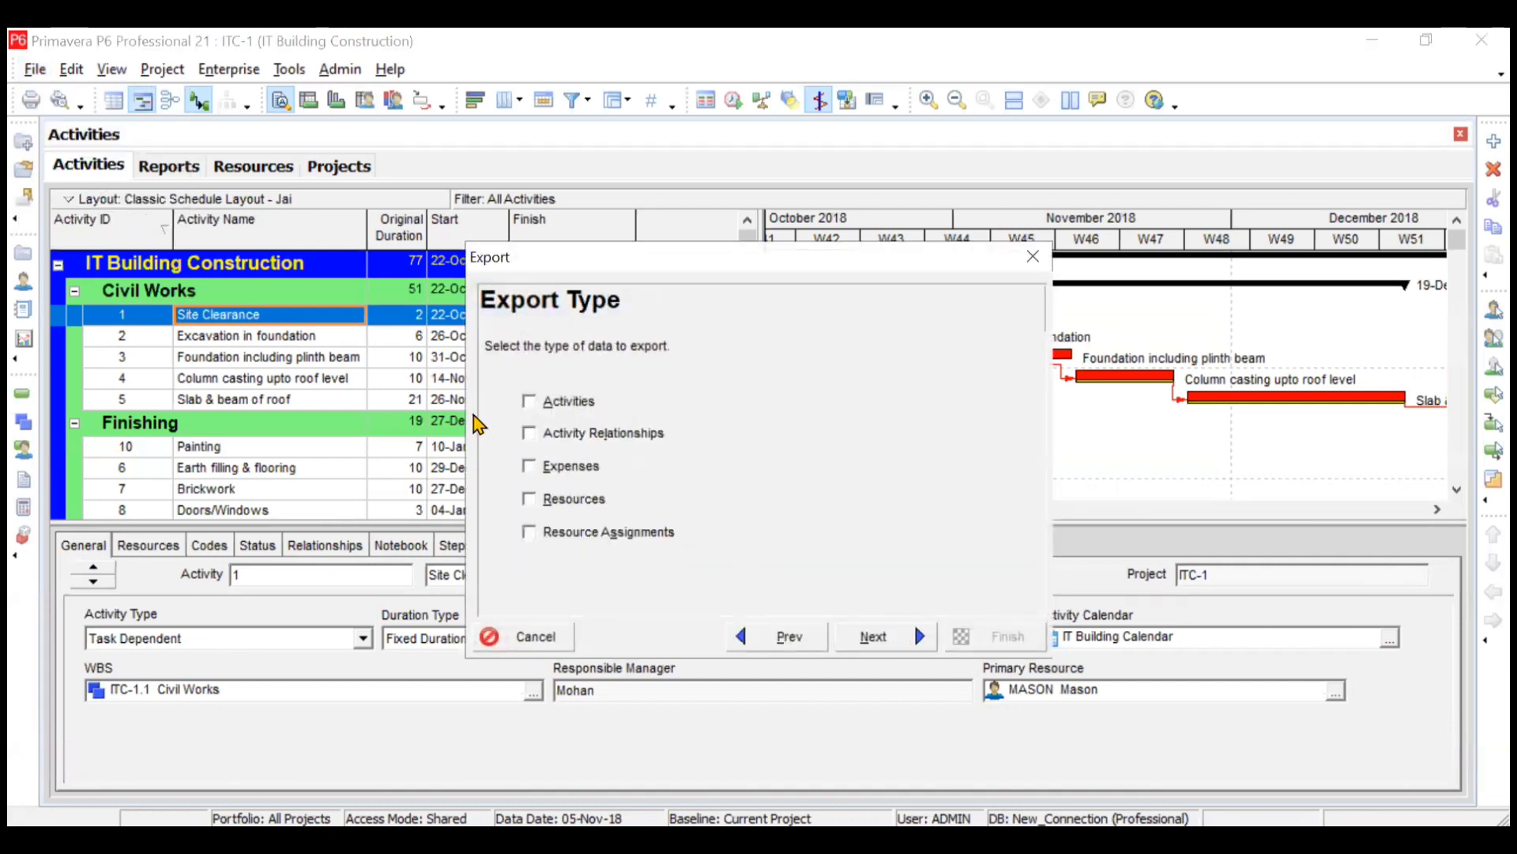
Step: Include Activities, Activity Relationships and Expenses in the export, and choose project ITC-1 as the project to export
{"action": "left_click", "coordinate": [528, 400]}
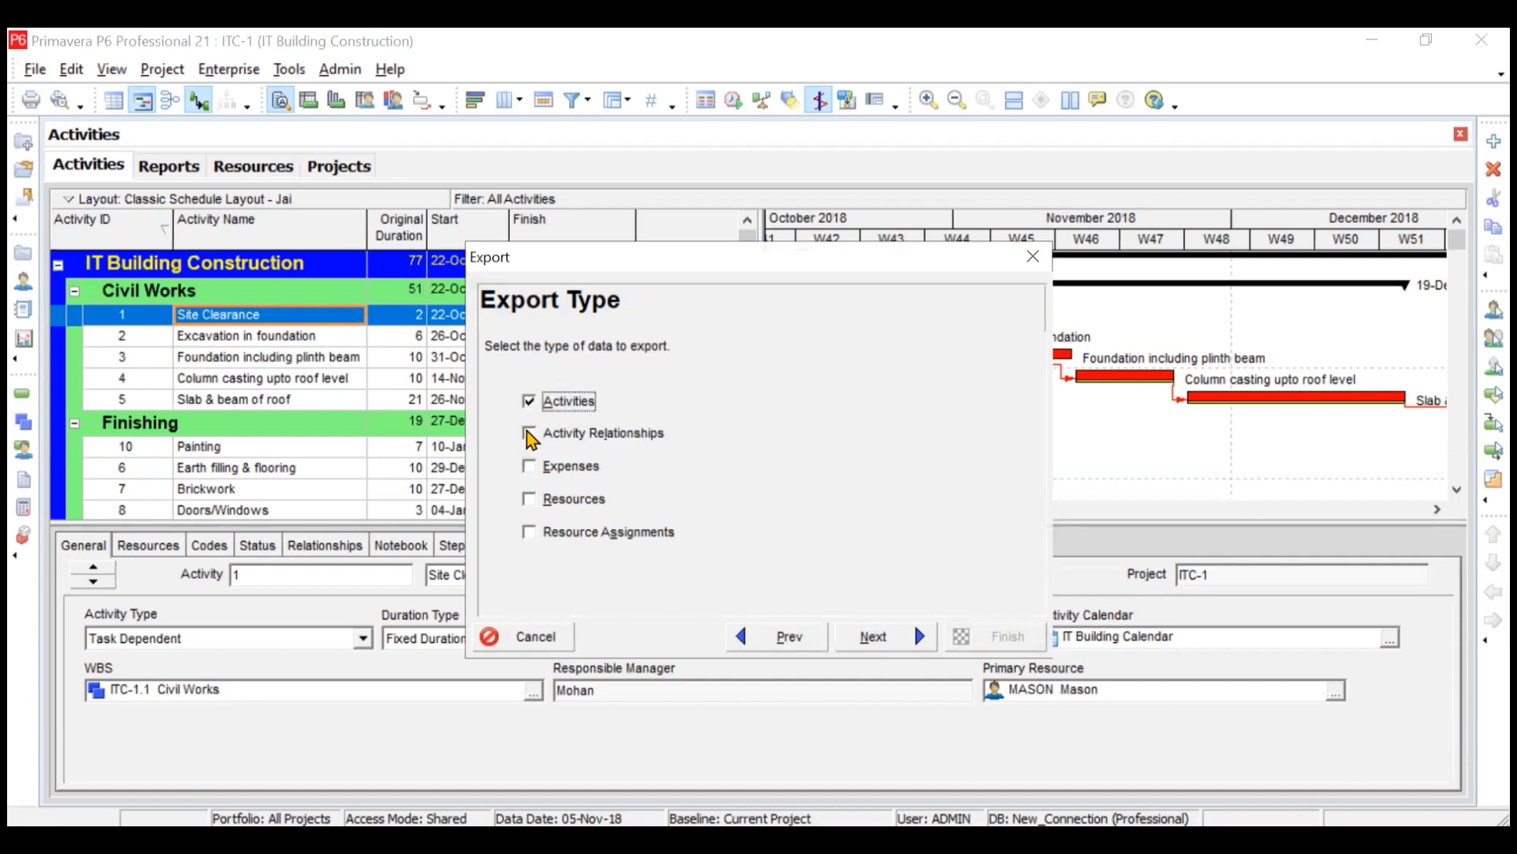
{"action": "left_click", "coordinate": [528, 432]}
{"action": "left_click", "coordinate": [529, 466]}
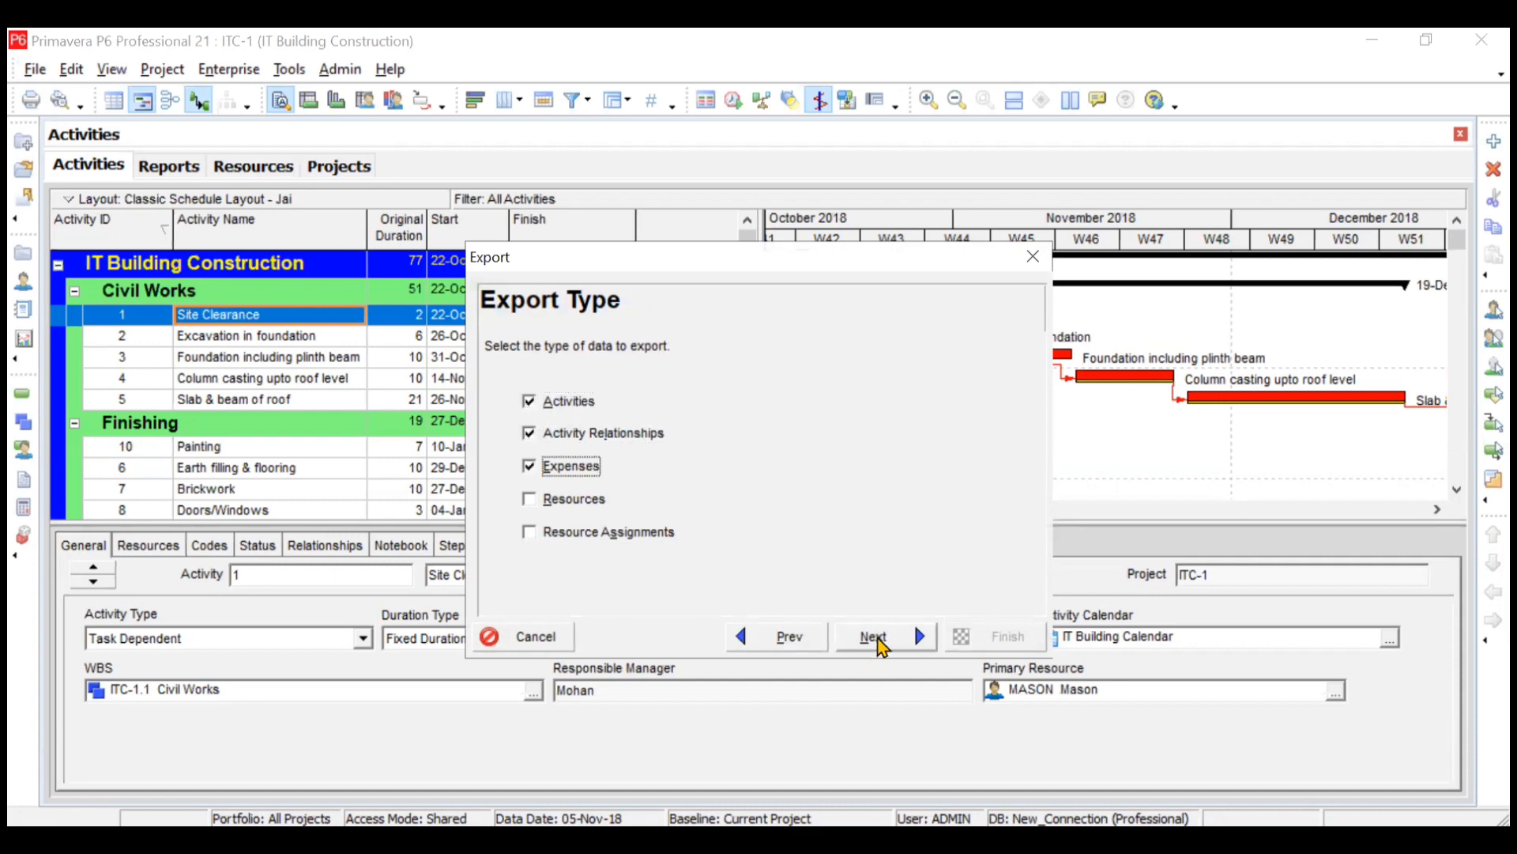
{"action": "left_click", "coordinate": [880, 642]}
{"action": "left_click", "coordinate": [523, 437]}
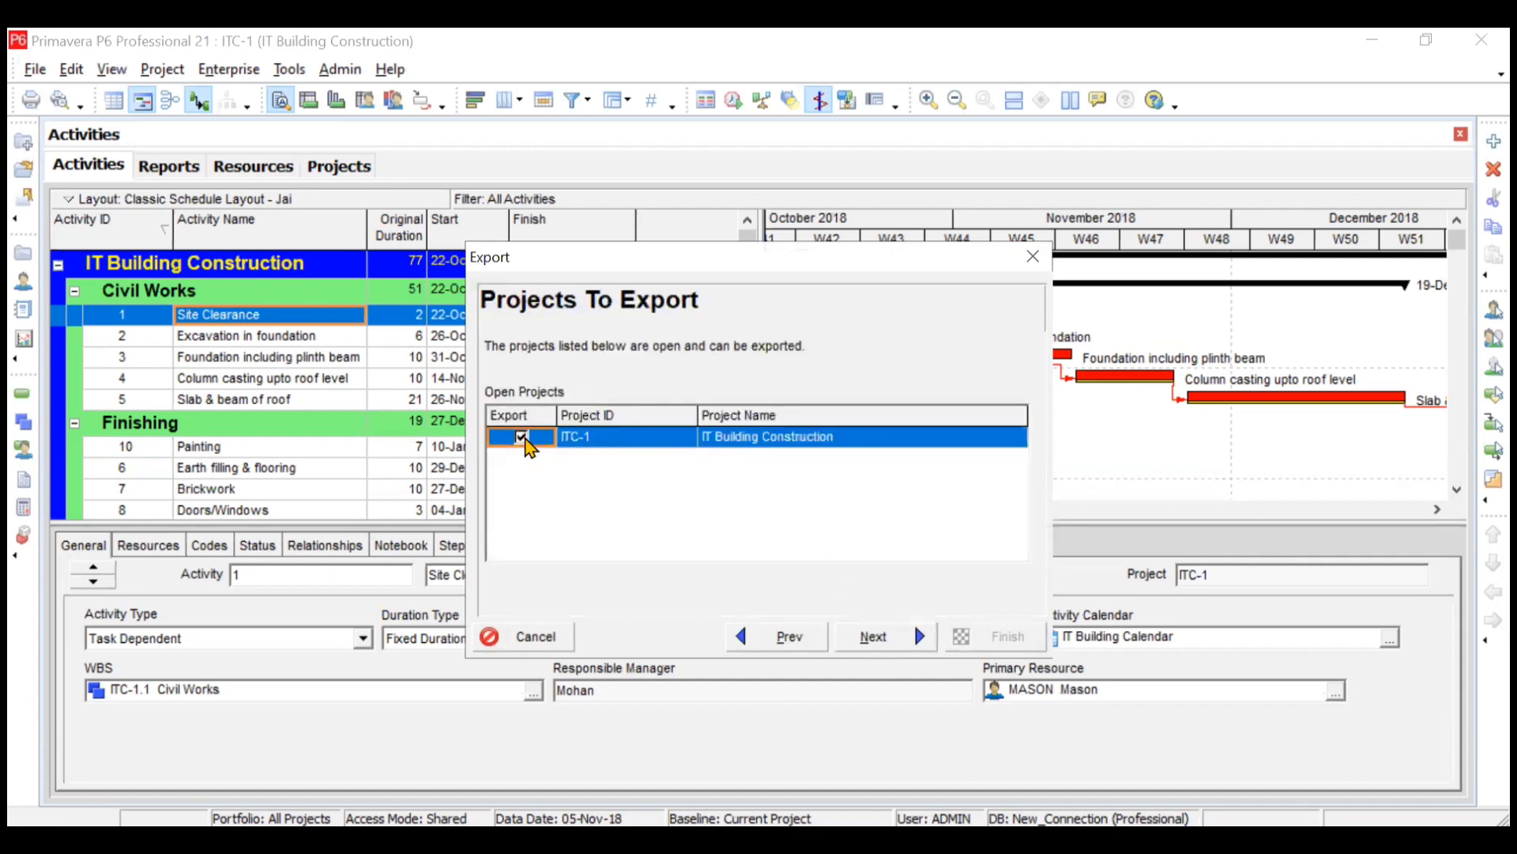
{"action": "left_click", "coordinate": [895, 637]}
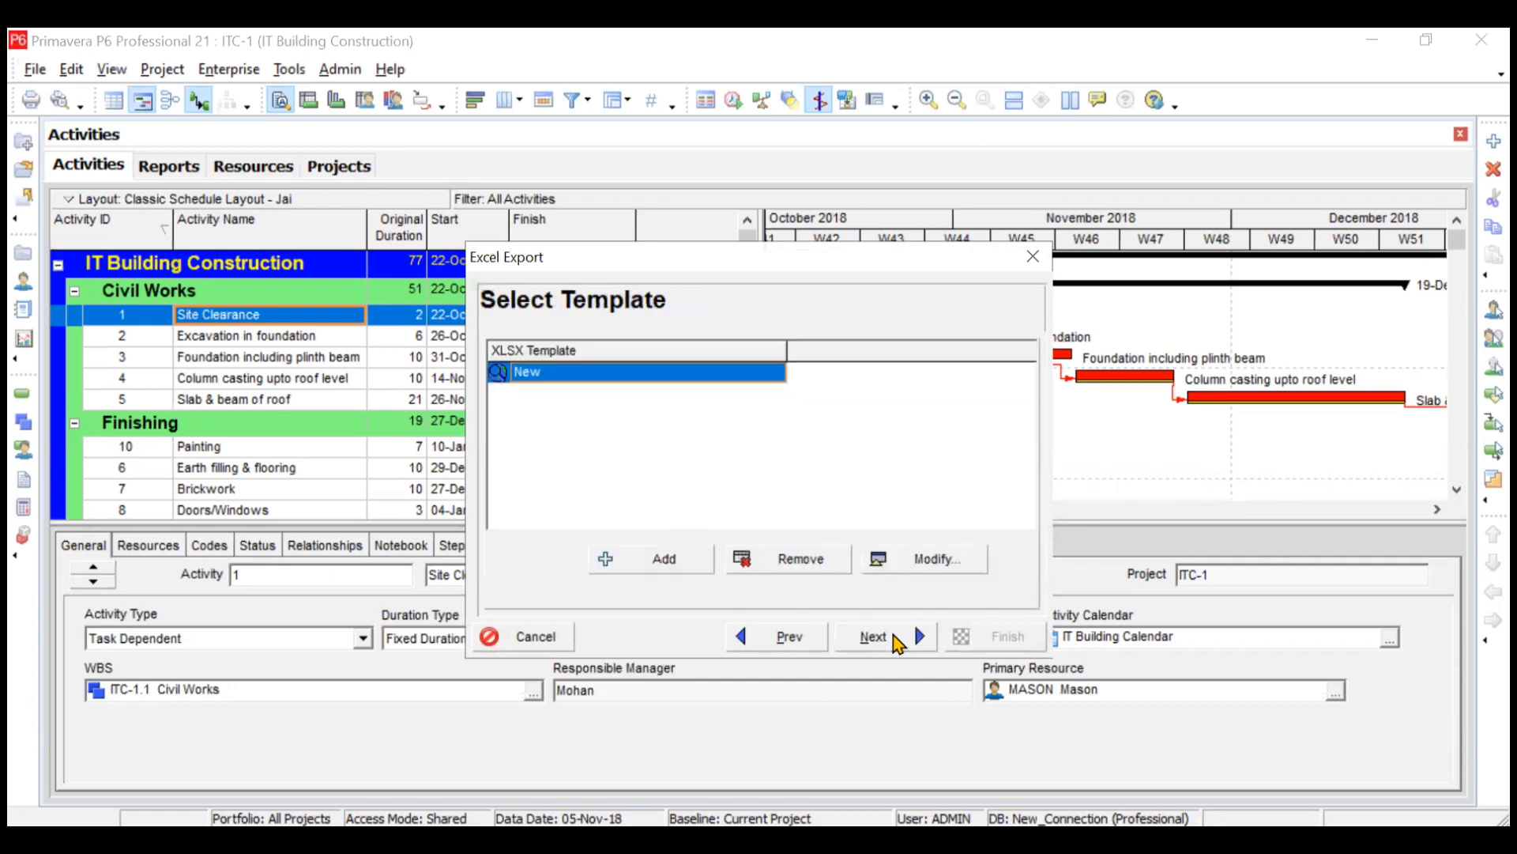
Step: Modify the export template New by adding BL1 Duration from the Durations group to its selected columns
{"action": "left_click", "coordinate": [872, 558]}
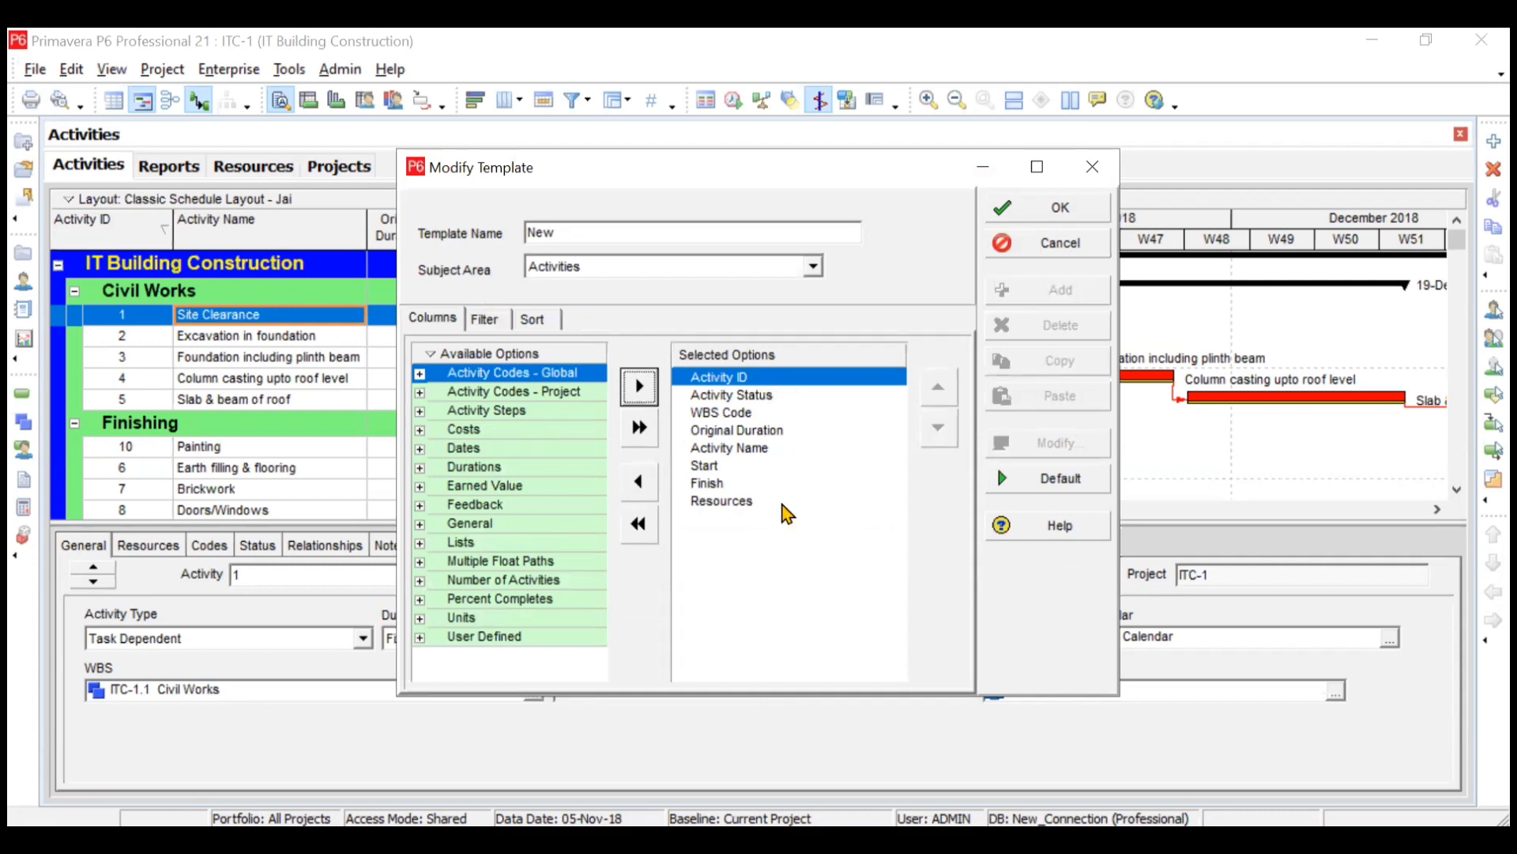
{"action": "left_click", "coordinate": [421, 468]}
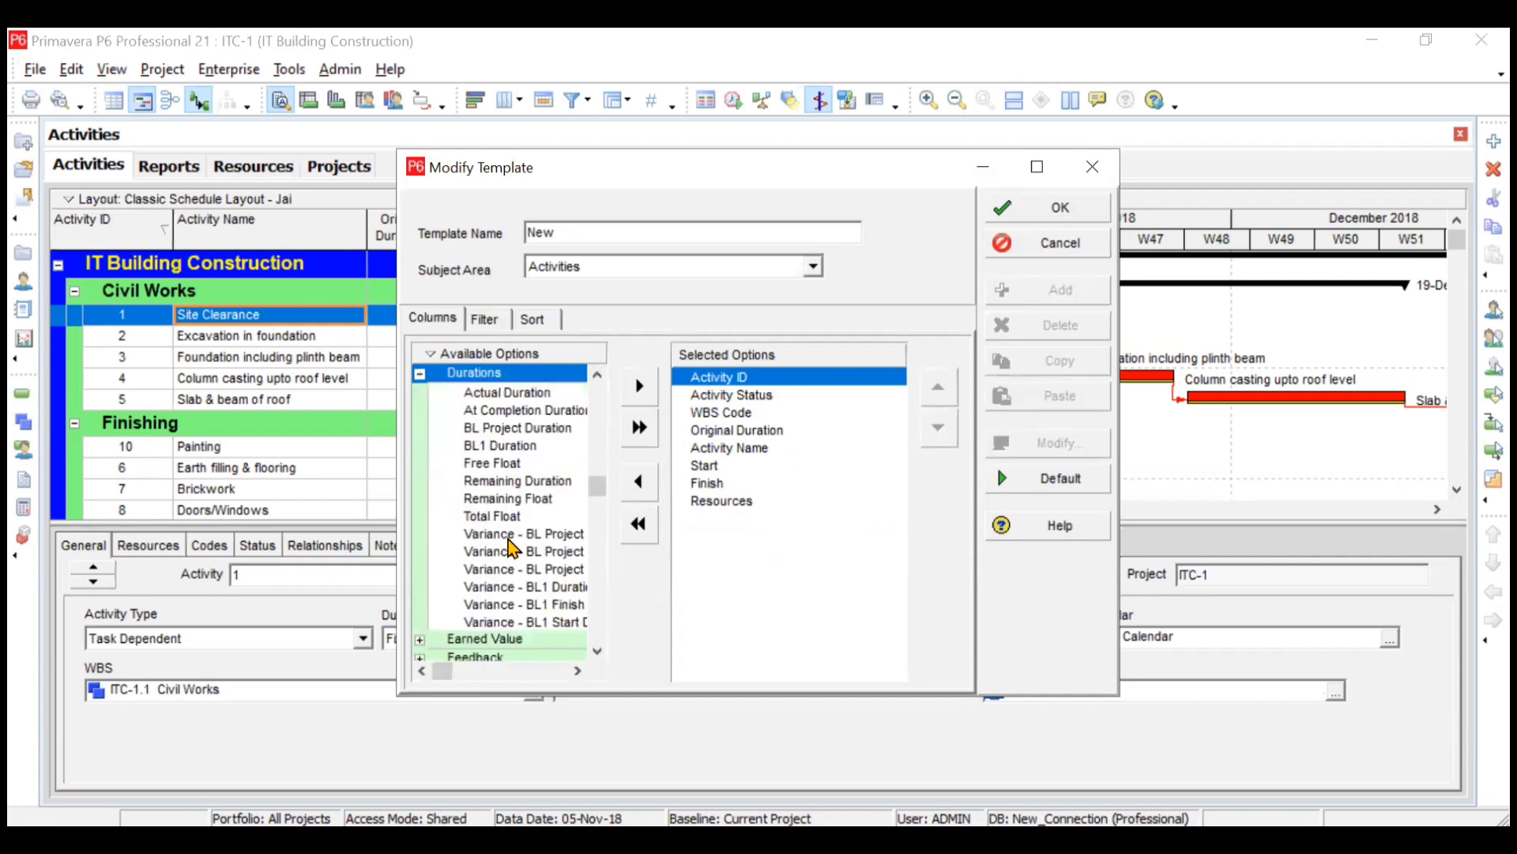
{"action": "scroll", "coordinate": [506, 544], "scroll_direction": "down", "scroll_amount": 3}
{"action": "scroll", "coordinate": [512, 545], "scroll_direction": "up", "scroll_amount": 4}
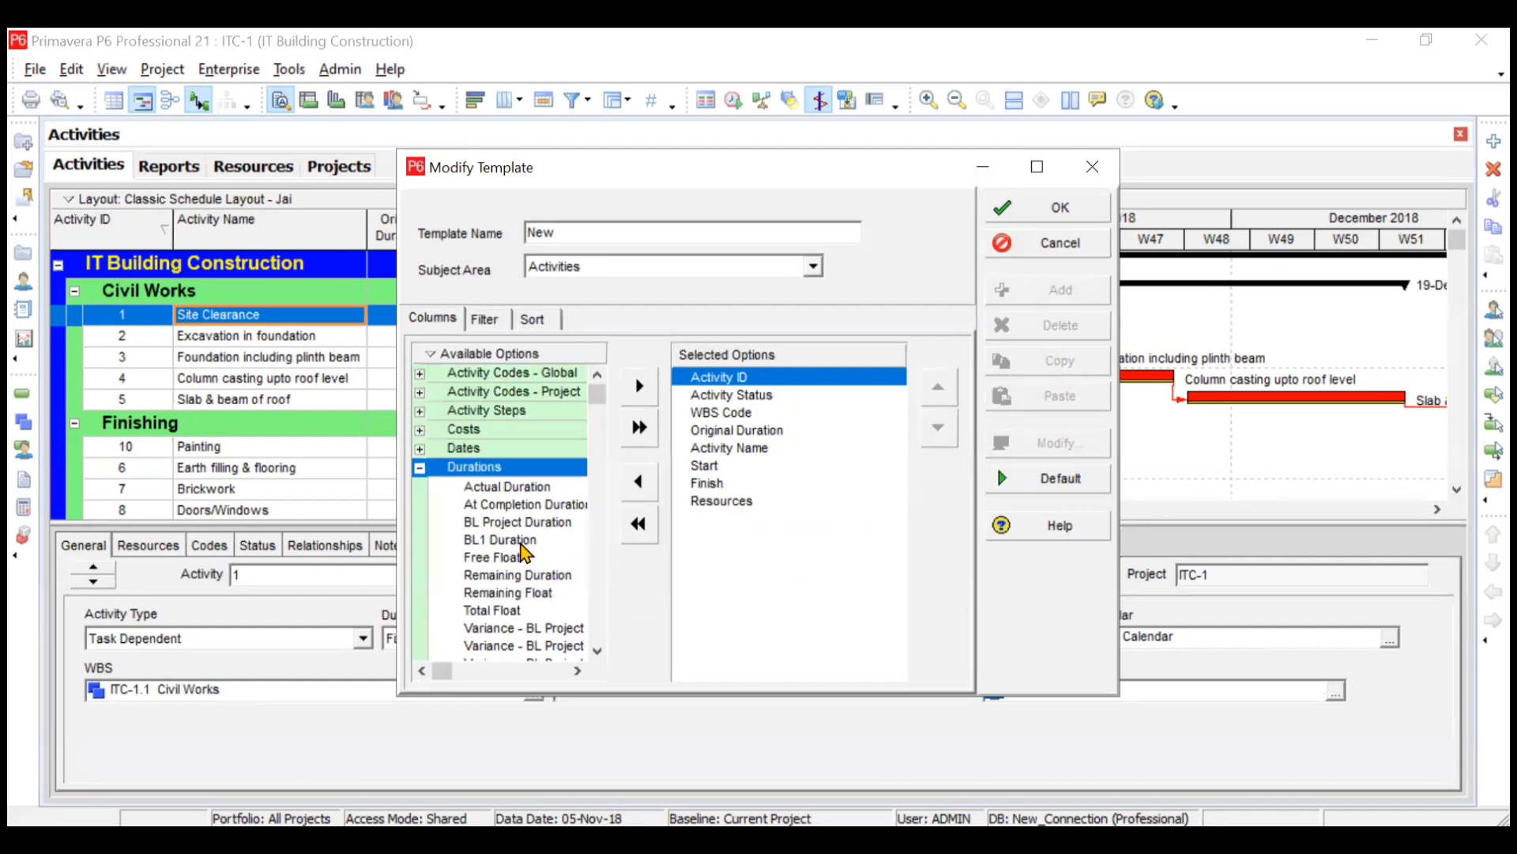
{"action": "left_click", "coordinate": [522, 541]}
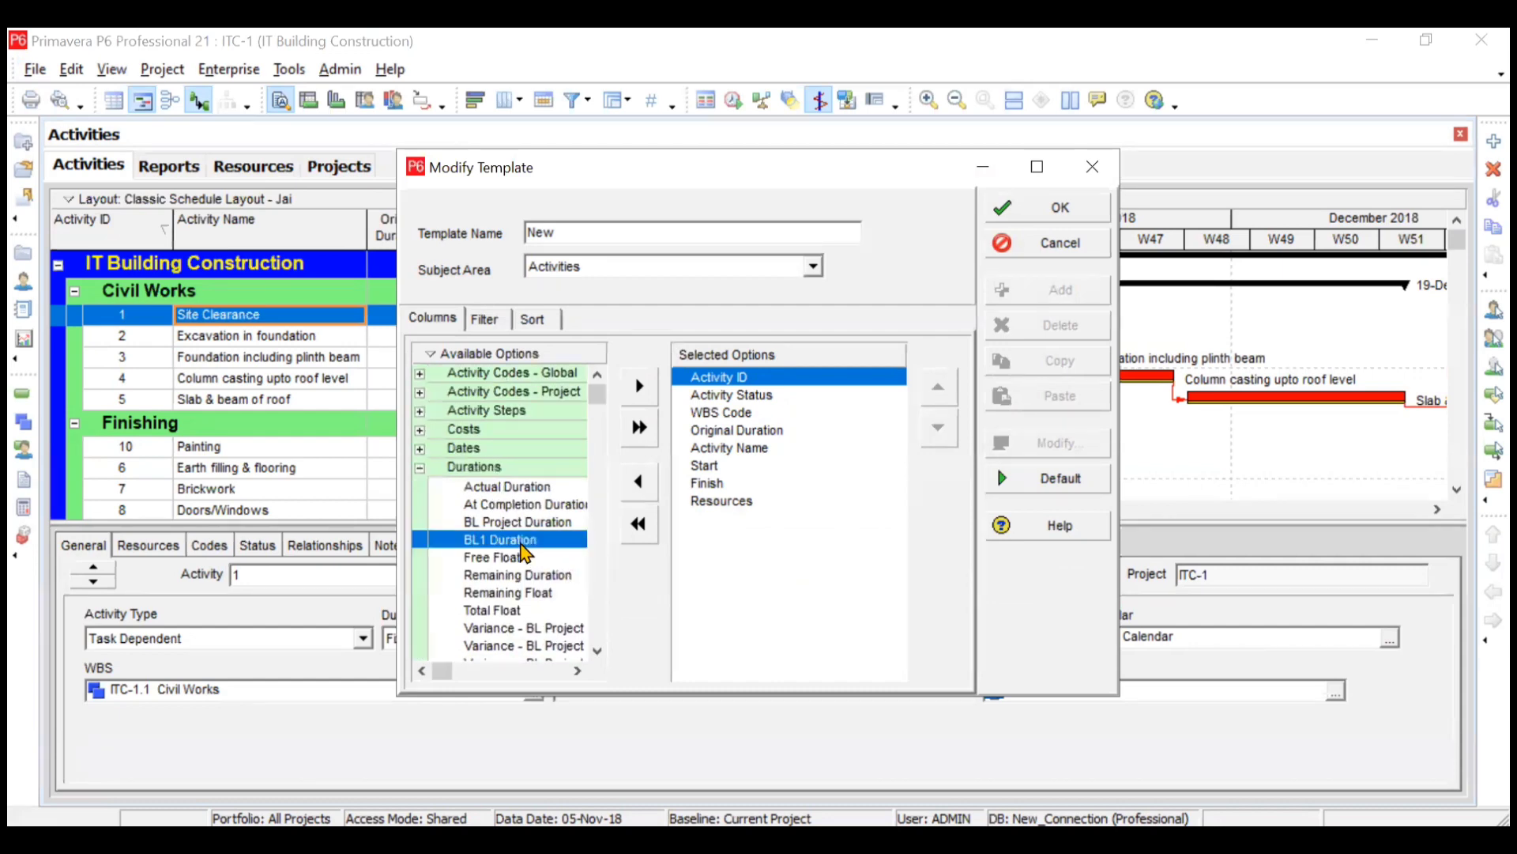
{"action": "left_click", "coordinate": [649, 389]}
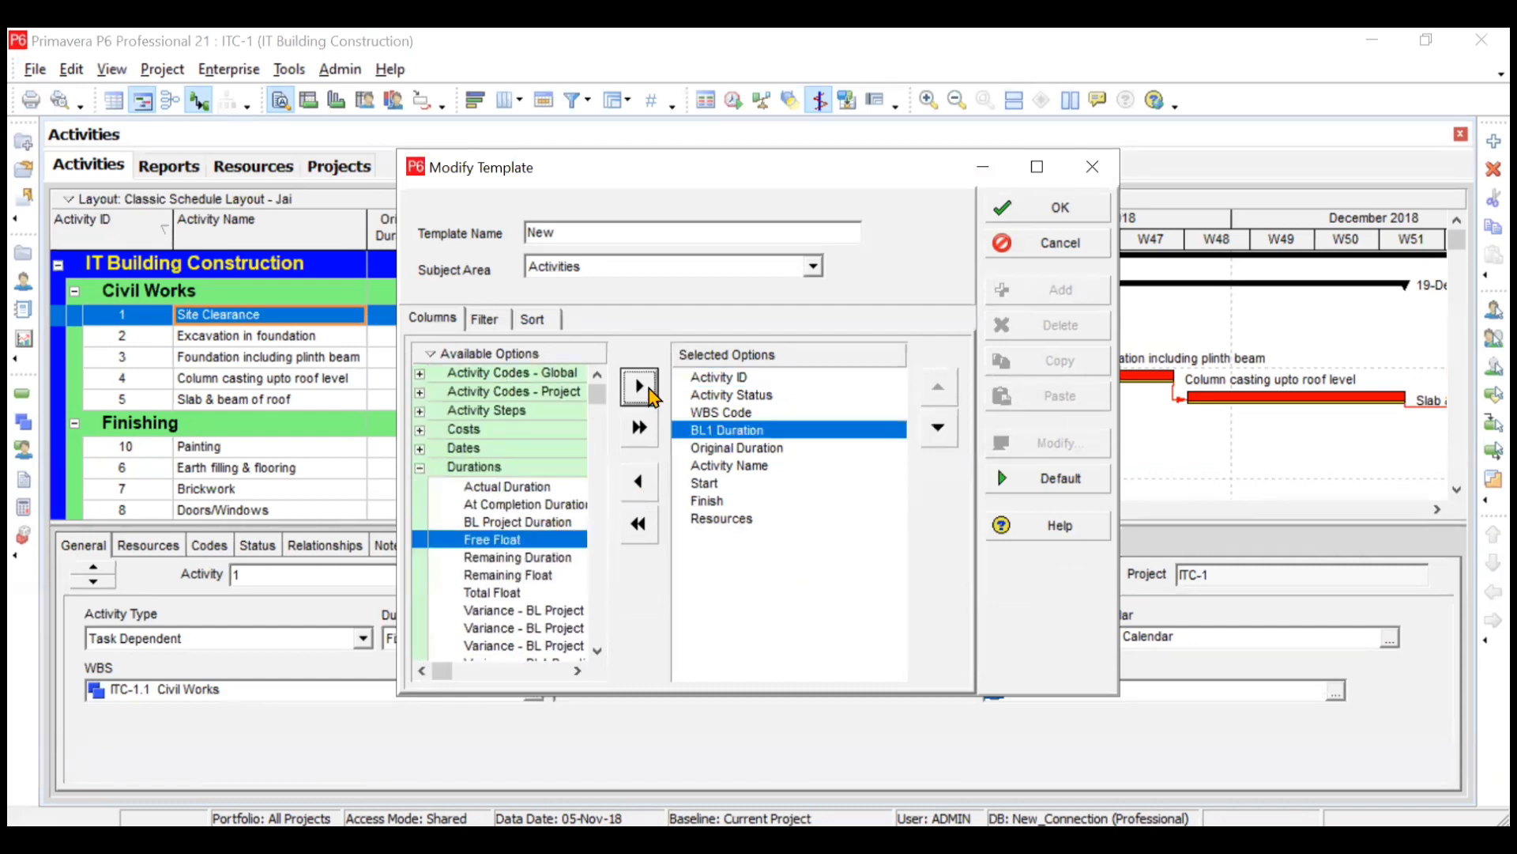
{"action": "left_click", "coordinate": [1035, 209]}
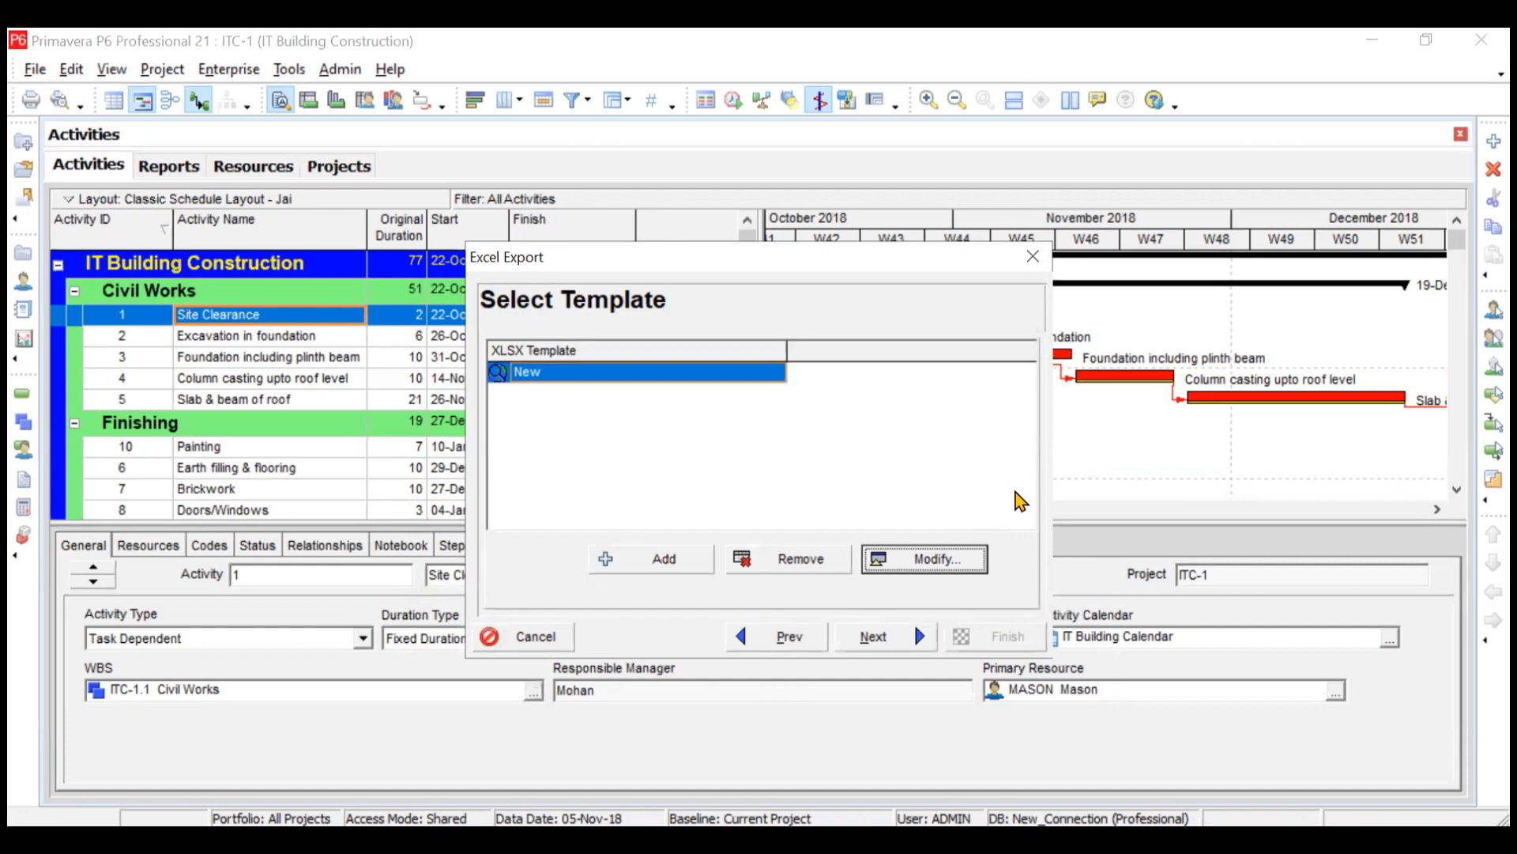
Step: Close the export wizard, and in the exported Excel workbook enter activity ID 14 as text in cell A16 of the TASK sheet
{"action": "left_click", "coordinate": [1031, 266]}
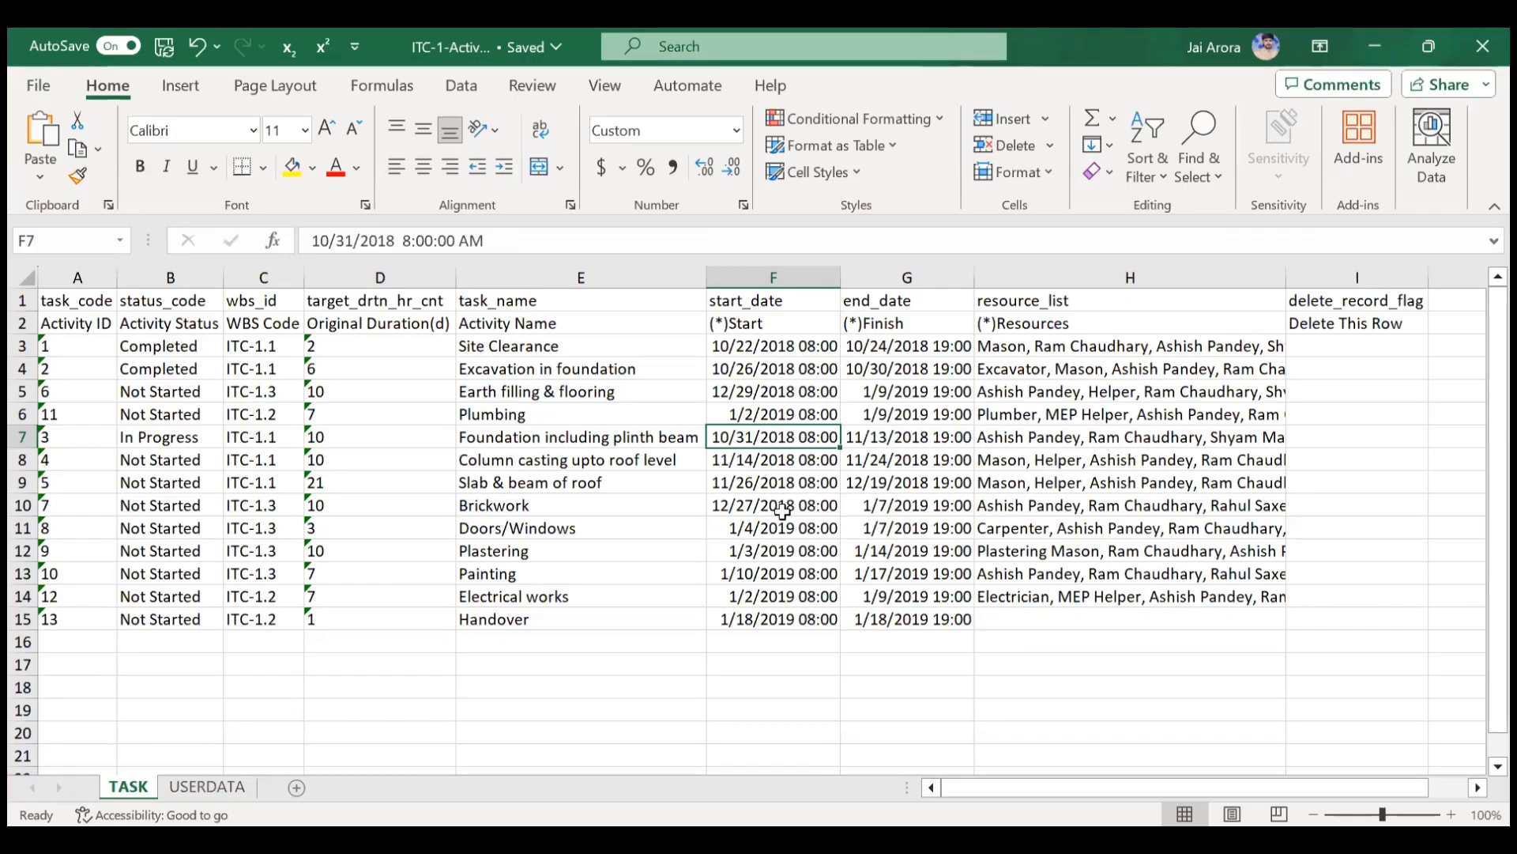
{"action": "left_click", "coordinate": [94, 644]}
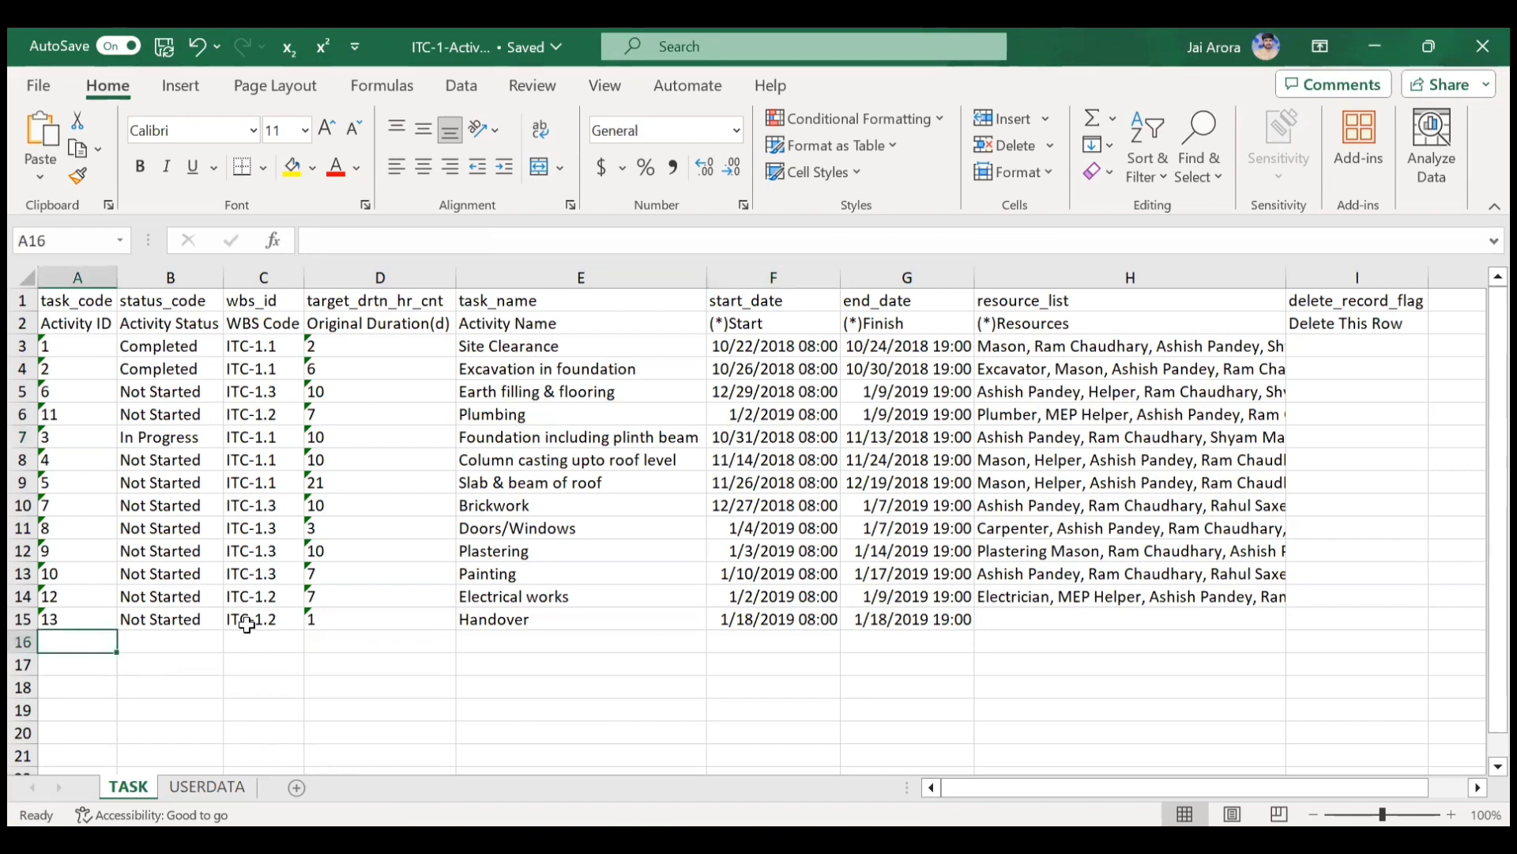
{"action": "type", "text": "14"}
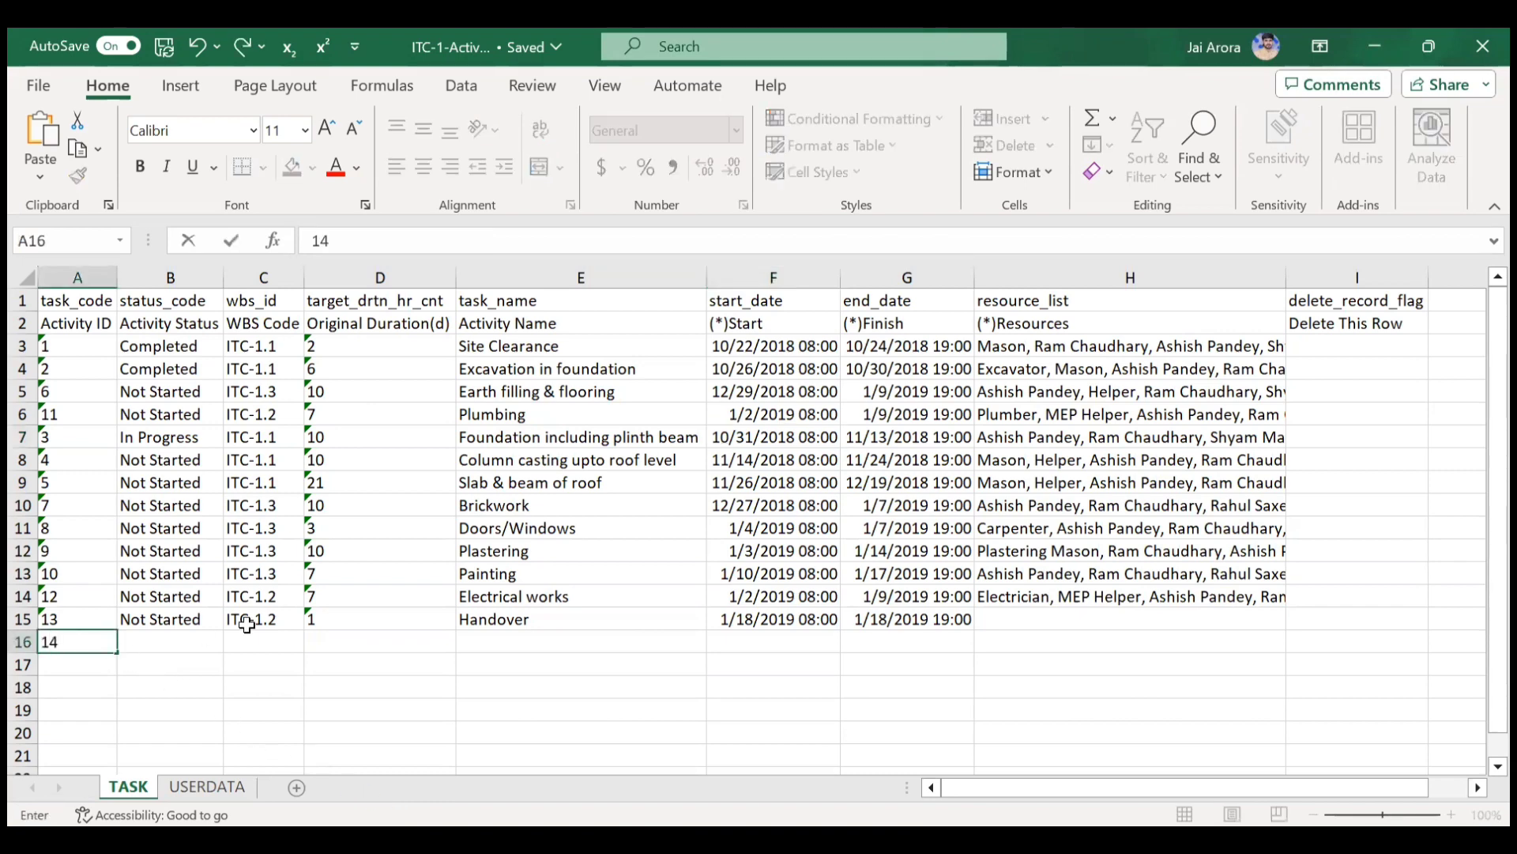
{"action": "key", "text": "Tab"}
{"action": "key", "text": "Left"}
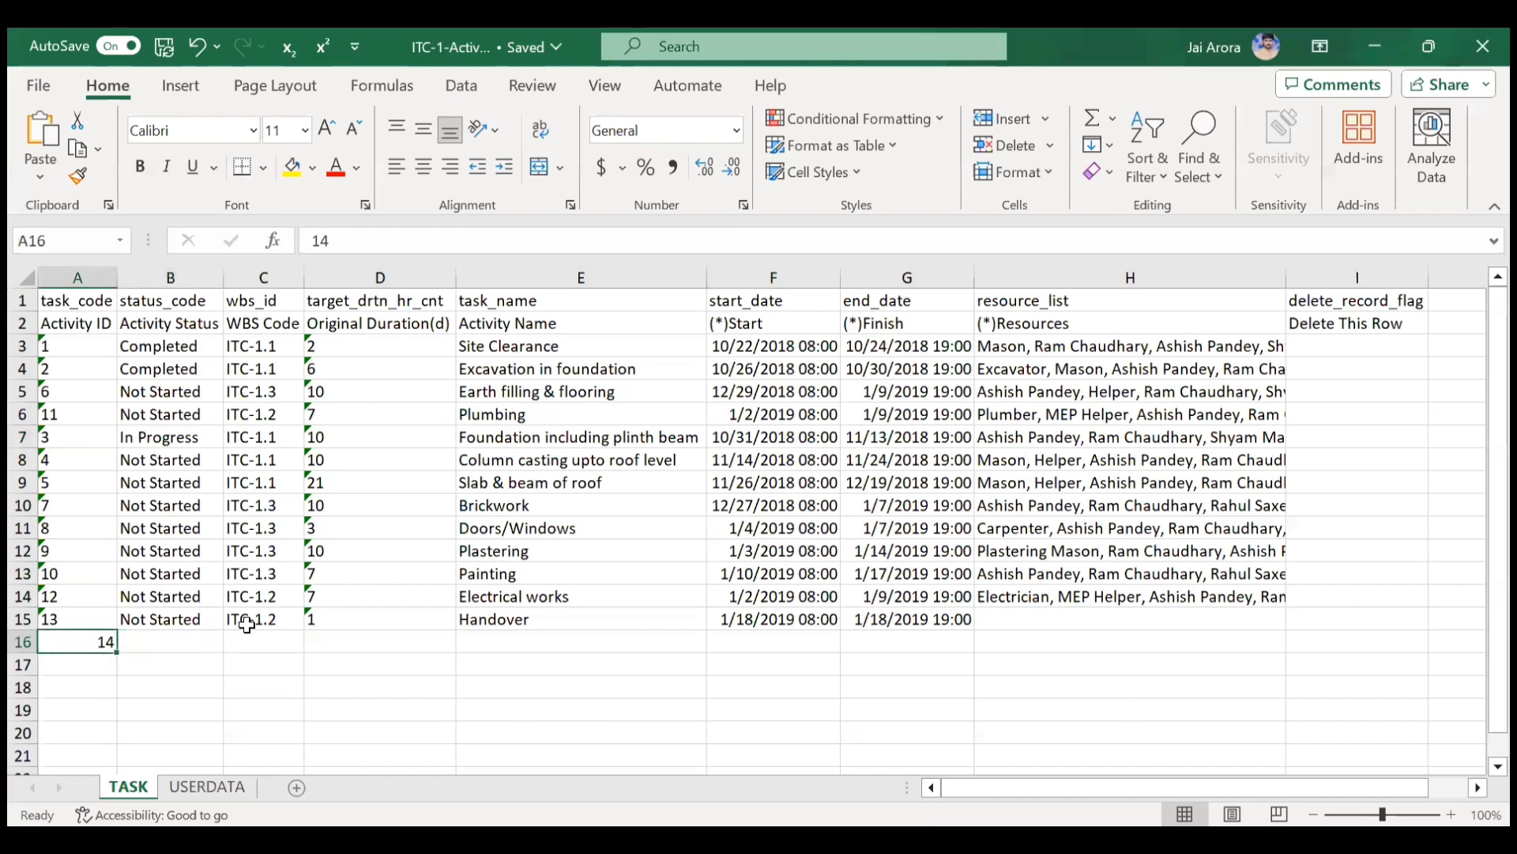
{"action": "double_click", "coordinate": [84, 638]}
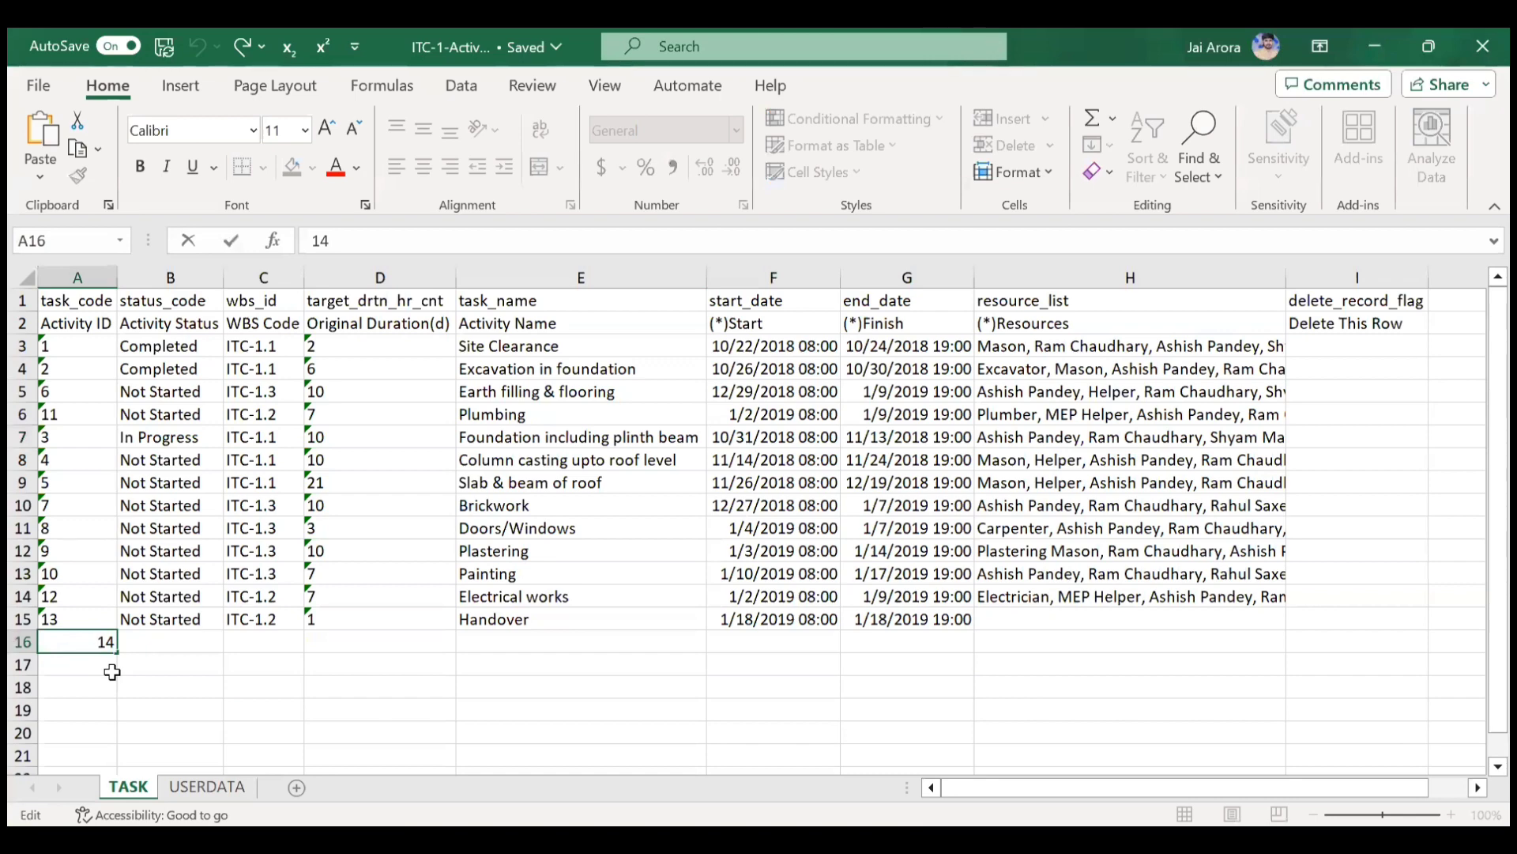
{"action": "key", "text": "Return"}
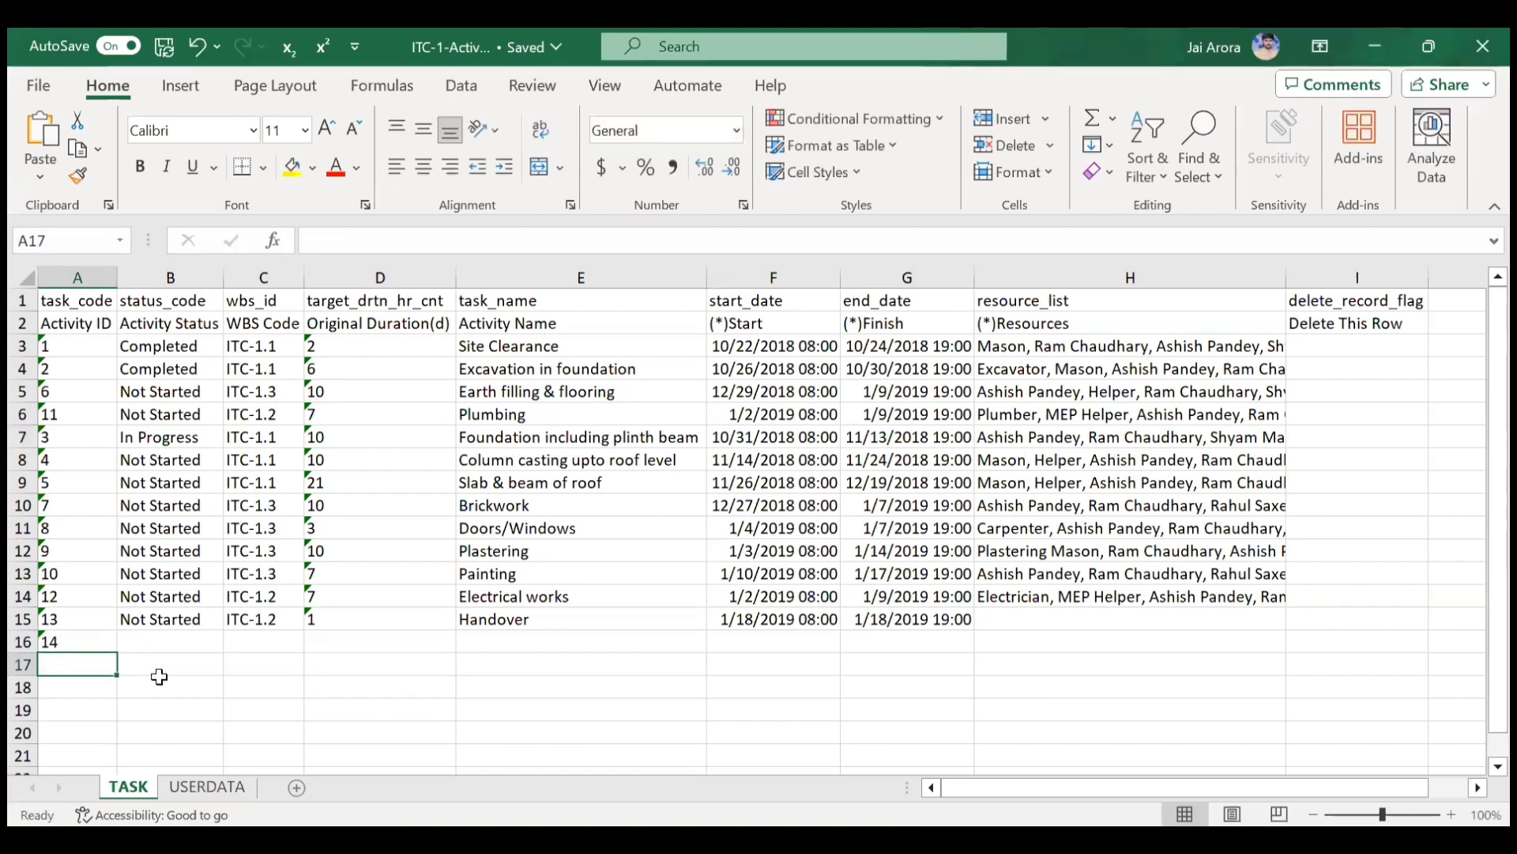
Step: Set the original duration of activity 14 to 4 as a text value in cell D16
{"action": "key", "text": "Up"}
{"action": "key", "text": "Right"}
{"action": "key", "text": "Right"}
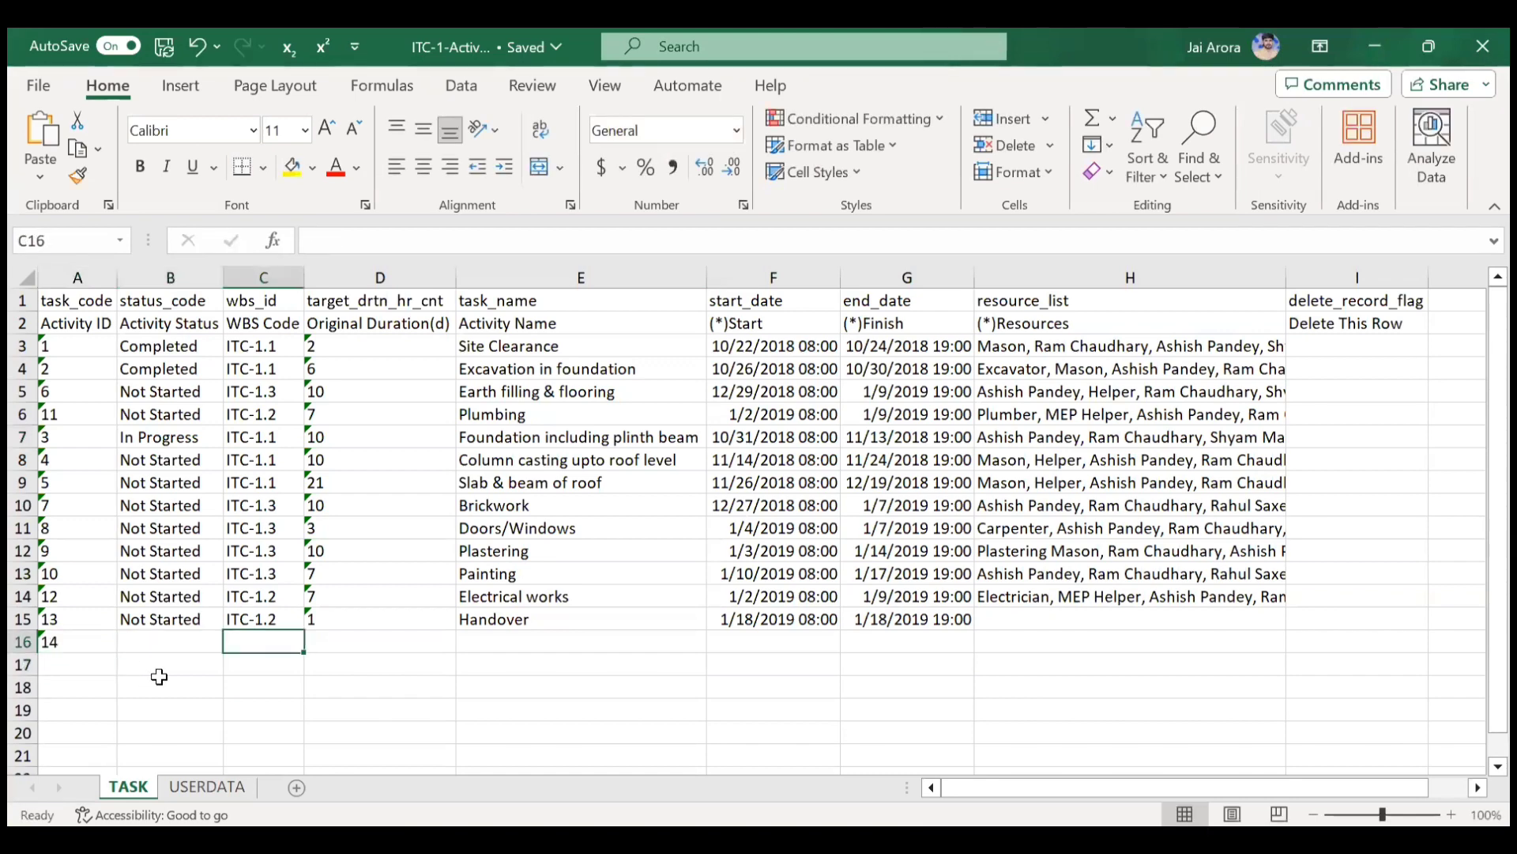
{"action": "key", "text": "Right"}
{"action": "type", "text": "4"}
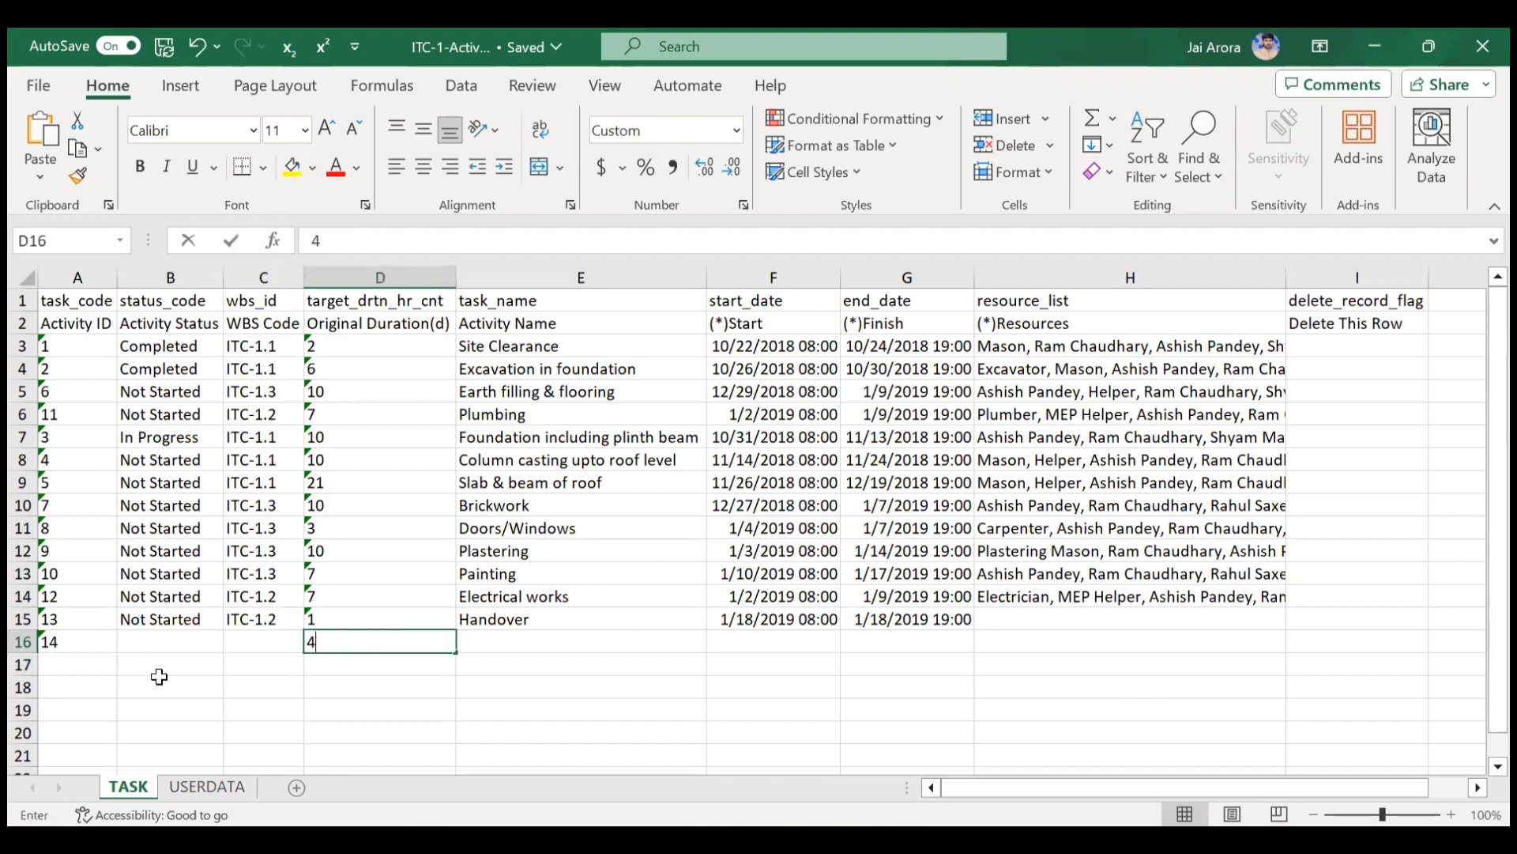
{"action": "key", "text": "Tab"}
{"action": "key", "text": "Left"}
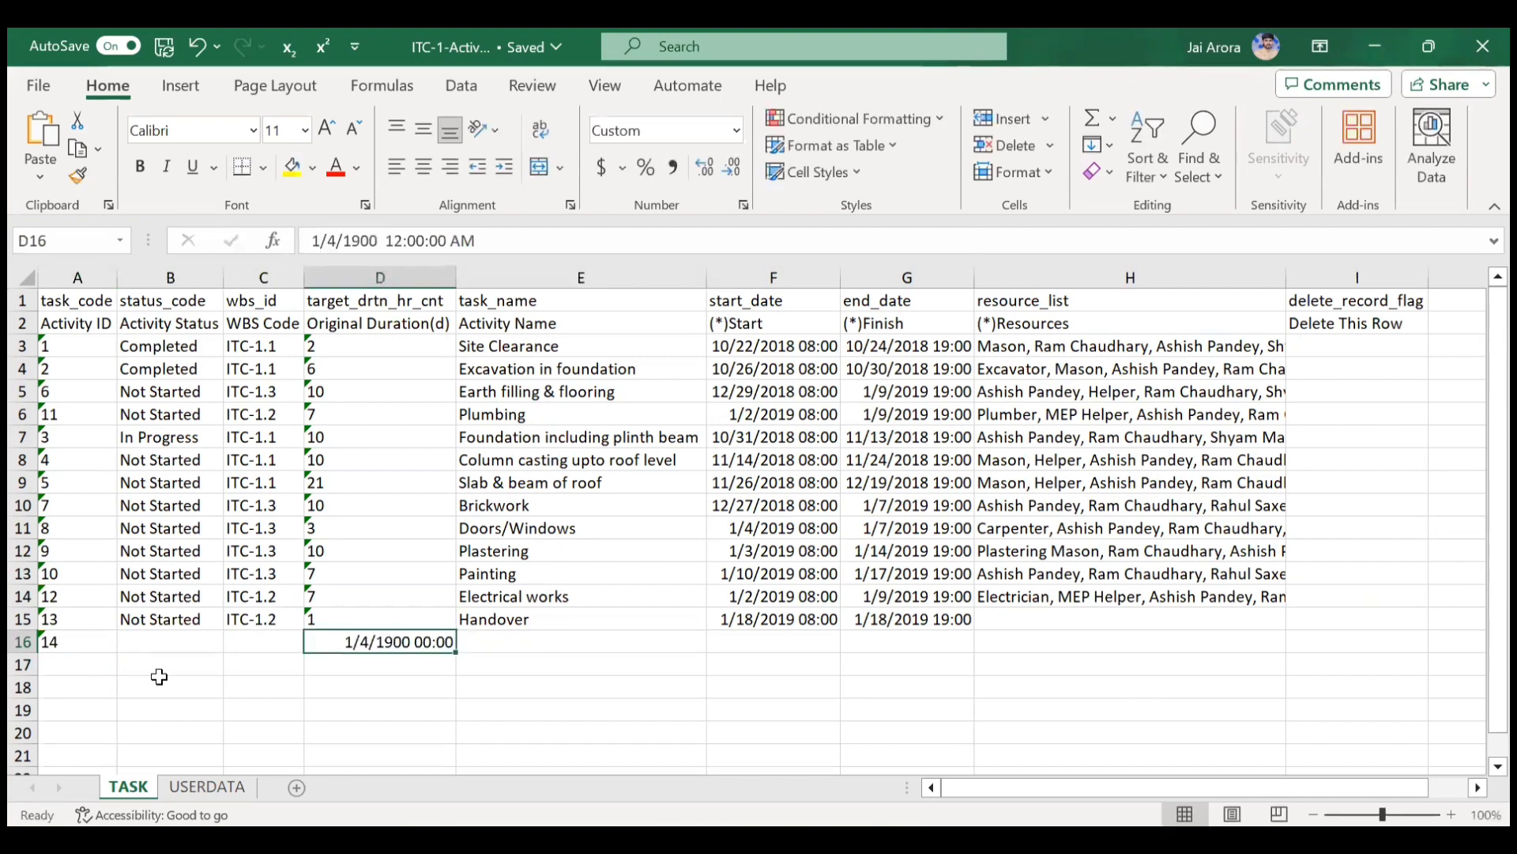
{"action": "key", "text": "Delete"}
{"action": "key", "text": "ctrl+d"}
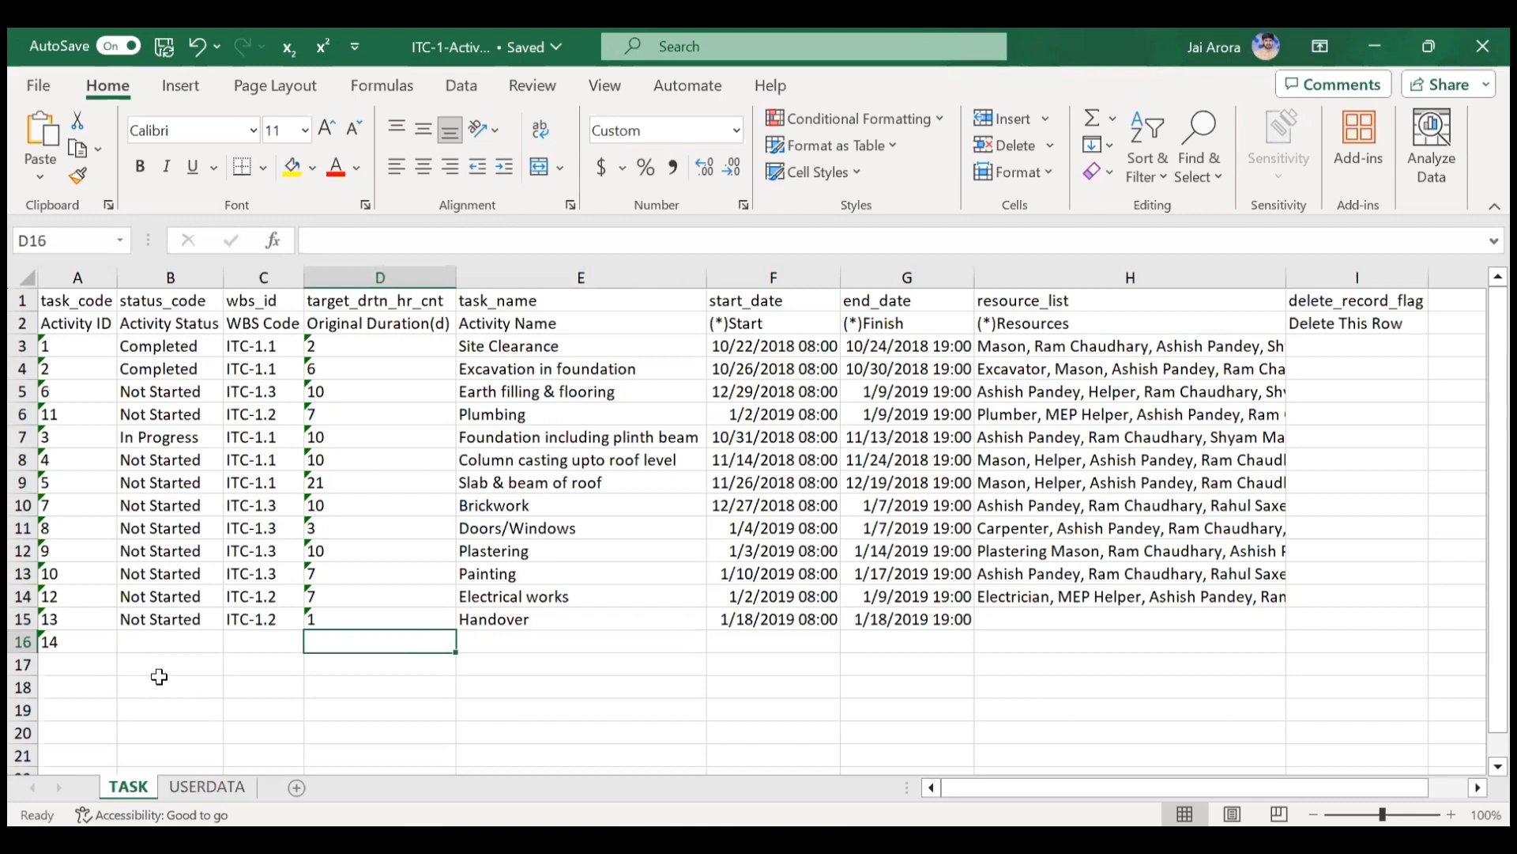
{"action": "type", "text": "'4"}
{"action": "key", "text": "ctrl+Return"}
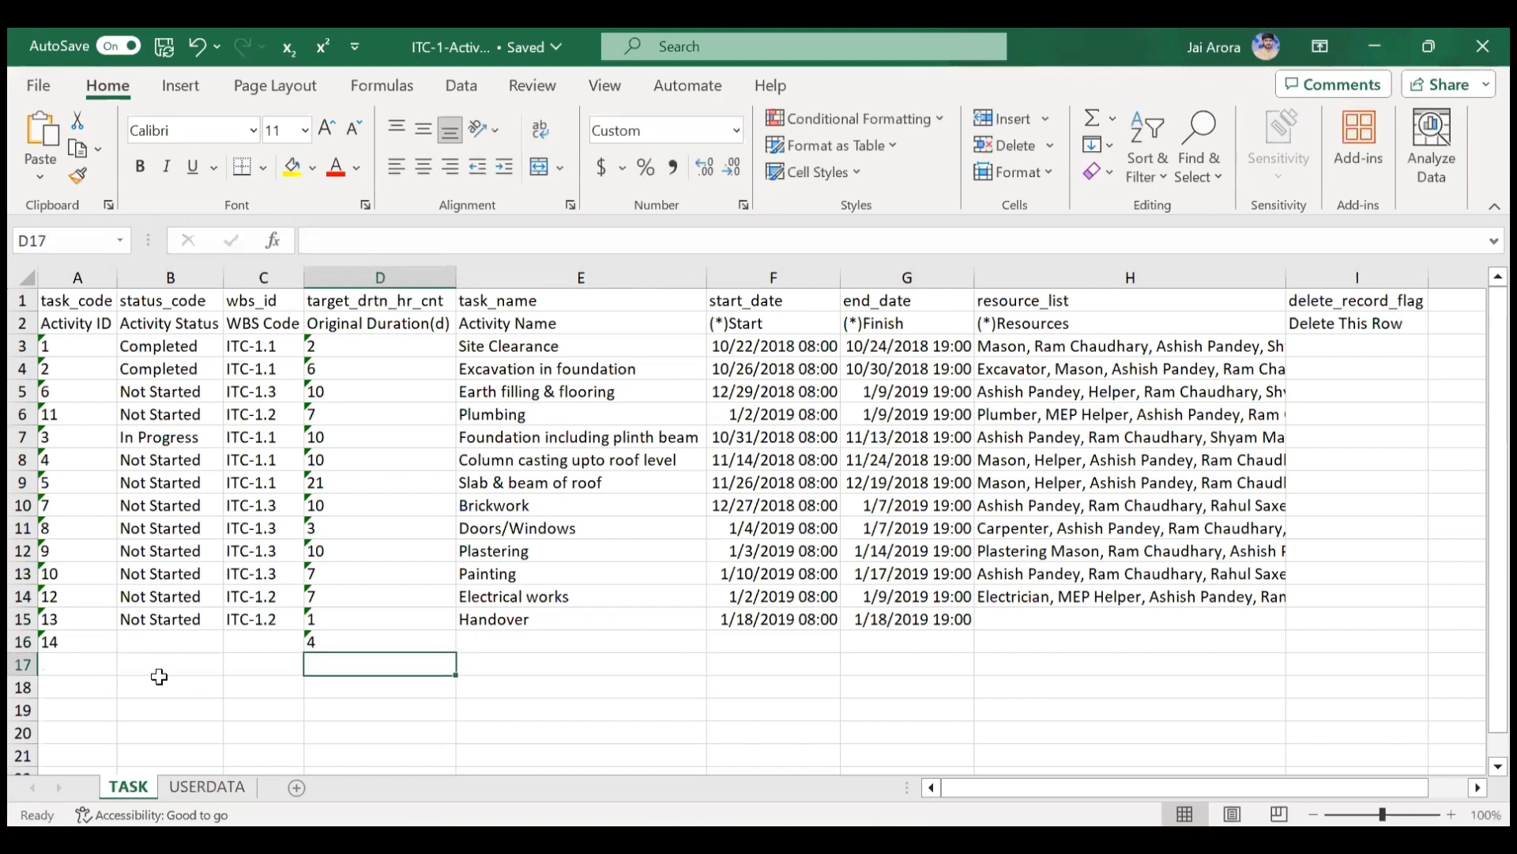
Step: Name activity 14 Completion in the task_name column
{"action": "key", "text": "Right"}
{"action": "type", "text": "Com"}
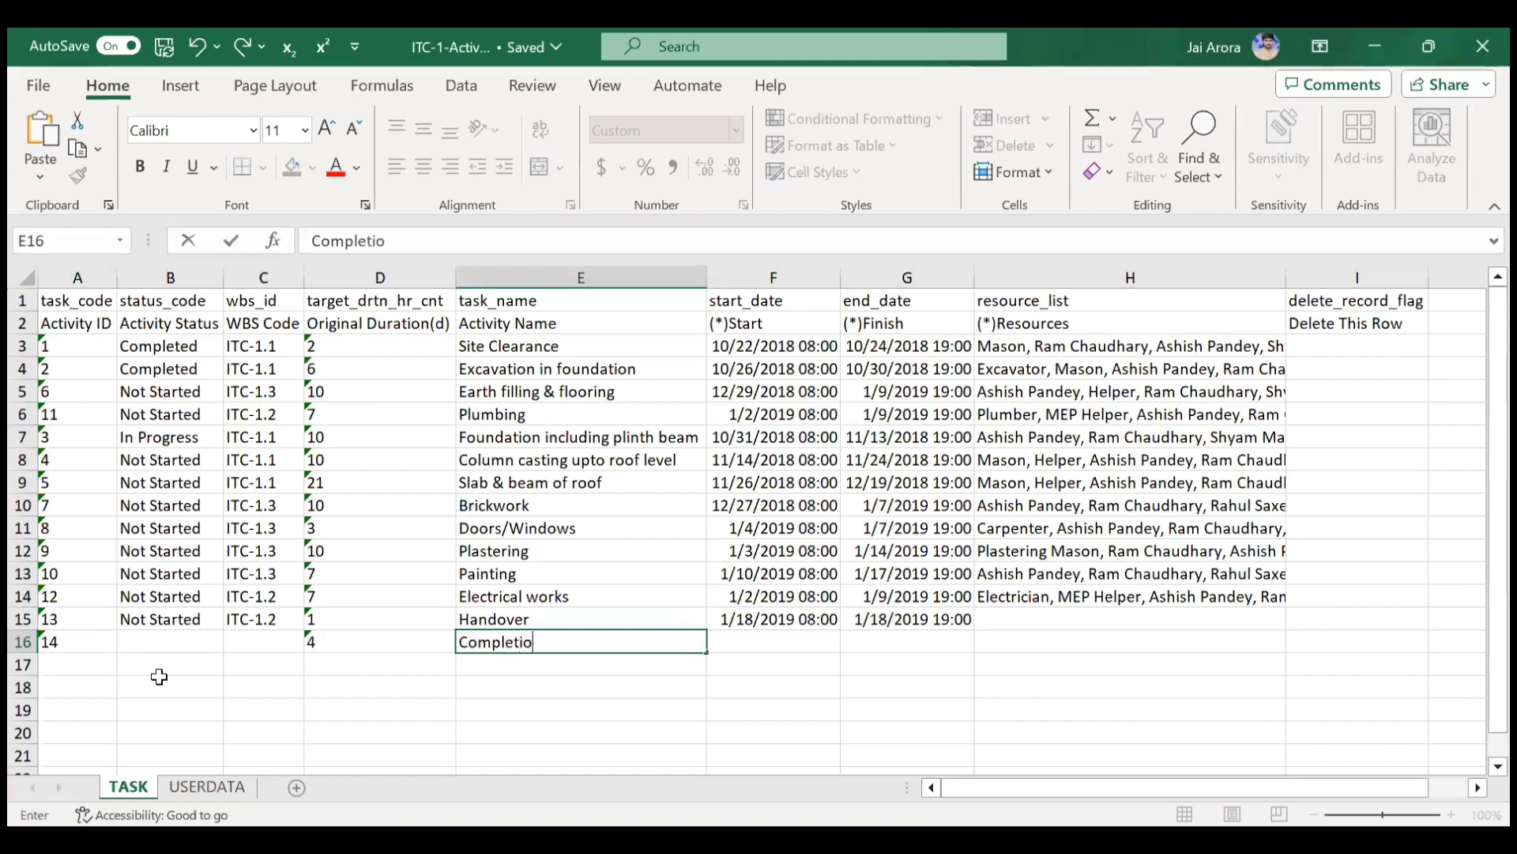
{"action": "type", "text": "pletion"}
{"action": "key", "text": "Return"}
{"action": "key", "text": "Up"}
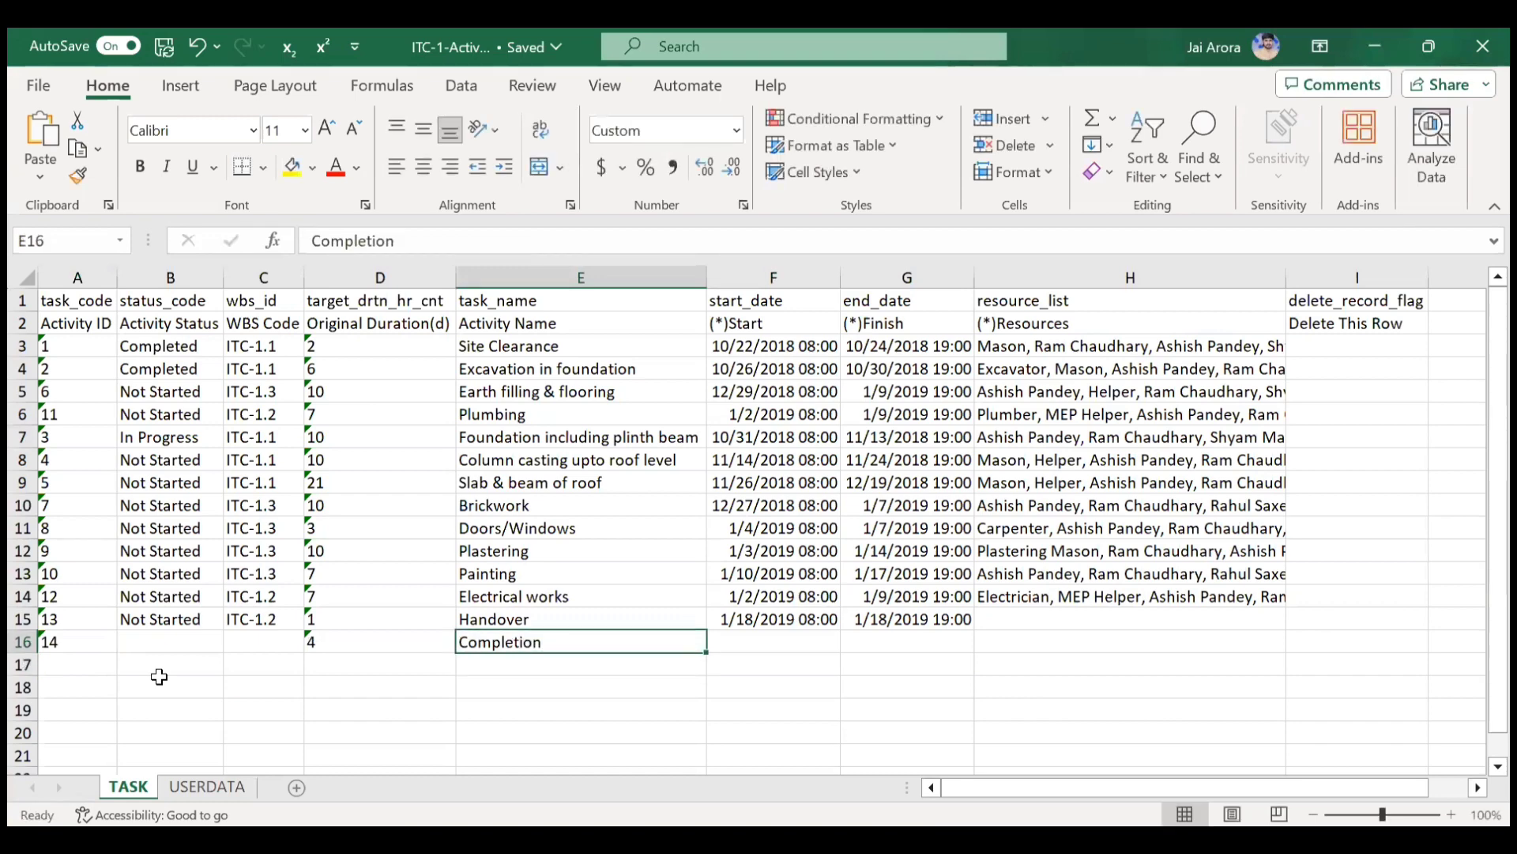
Step: Flag the Brickwork activity for deletion by entering d in its delete_record_flag cell, I10
{"action": "key", "text": "Left"}
{"action": "key", "text": "Left"}
{"action": "key", "text": "Left"}
{"action": "key", "text": "Left"}
{"action": "key", "text": "Right"}
{"action": "key", "text": "Right"}
{"action": "key", "text": "Right"}
{"action": "key", "text": "Right"}
{"action": "key", "text": "Right"}
{"action": "key", "text": "Right"}
{"action": "key", "text": "Right"}
{"action": "key", "text": "Right"}
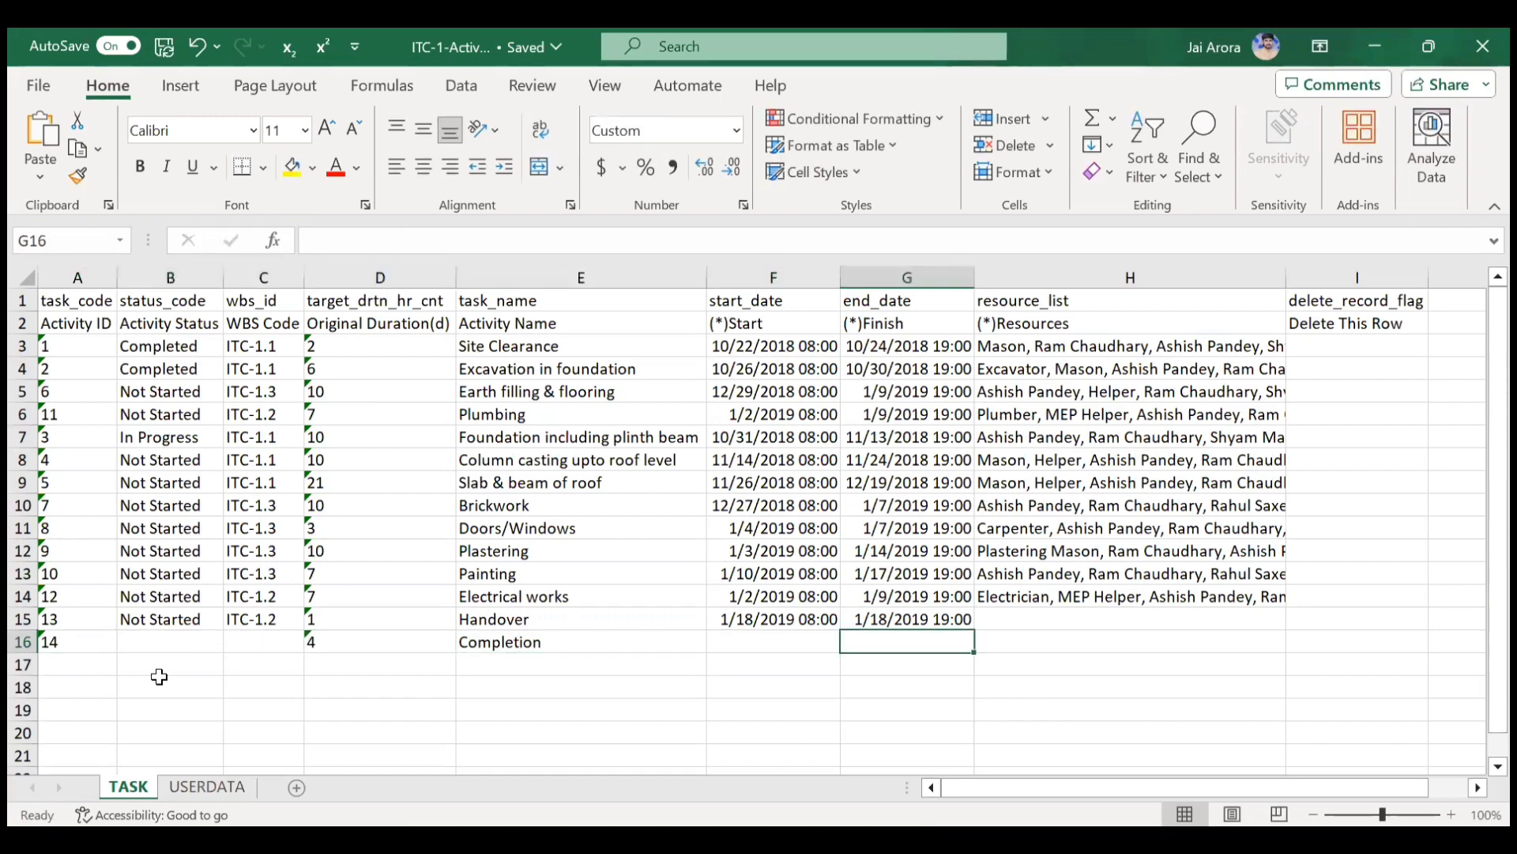
{"action": "key", "text": "Up"}
{"action": "key", "text": "Up"}
{"action": "key", "text": "Up"}
{"action": "key", "text": "Up"}
{"action": "key", "text": "Up"}
{"action": "key", "text": "Up"}
{"action": "key", "text": "Up"}
{"action": "key", "text": "Up"}
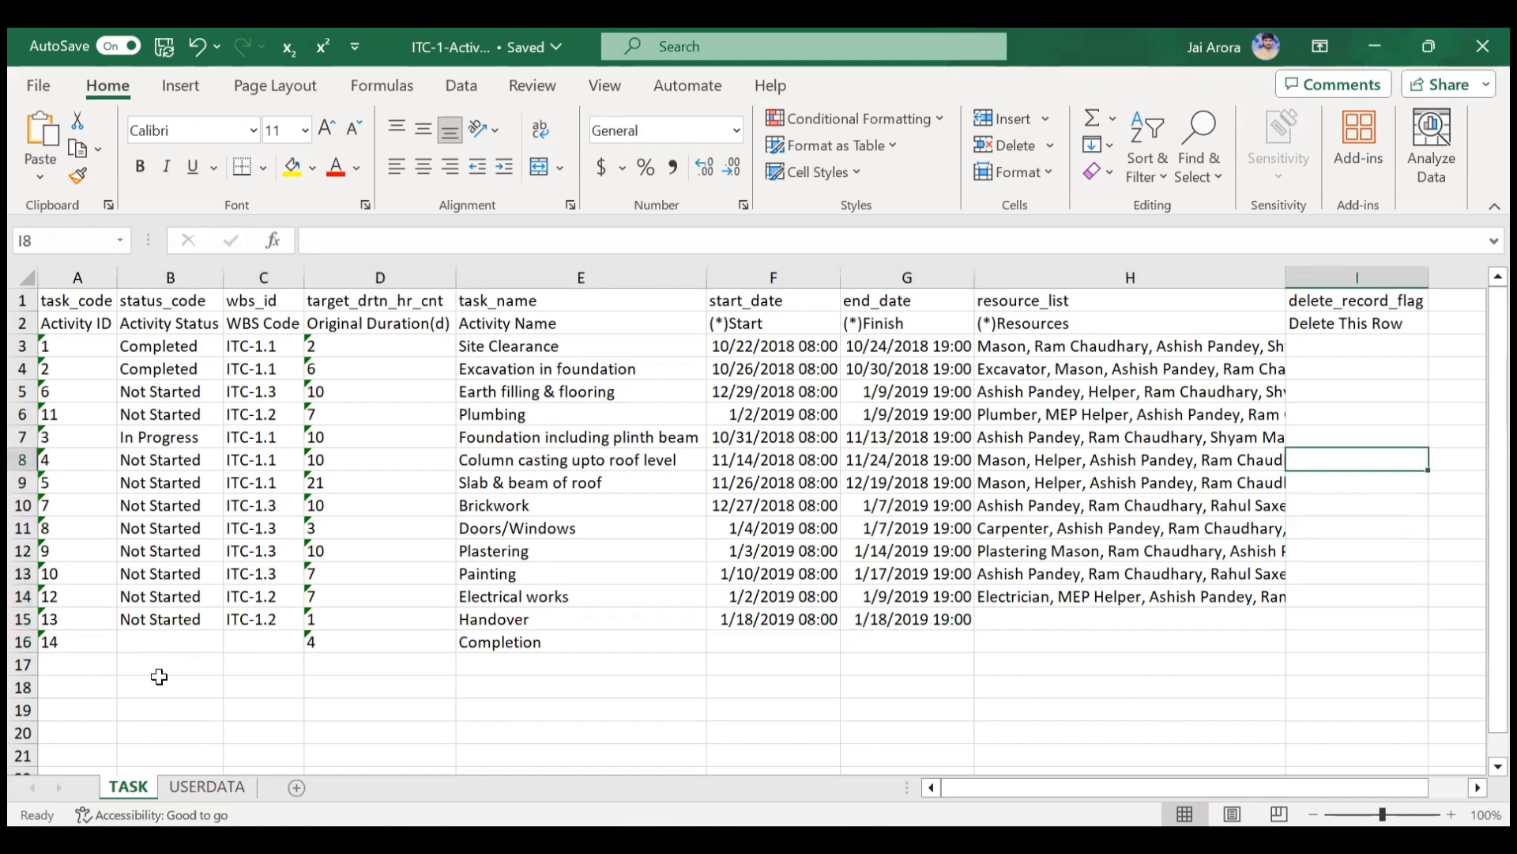
{"action": "key", "text": "Down"}
{"action": "key", "text": "Down"}
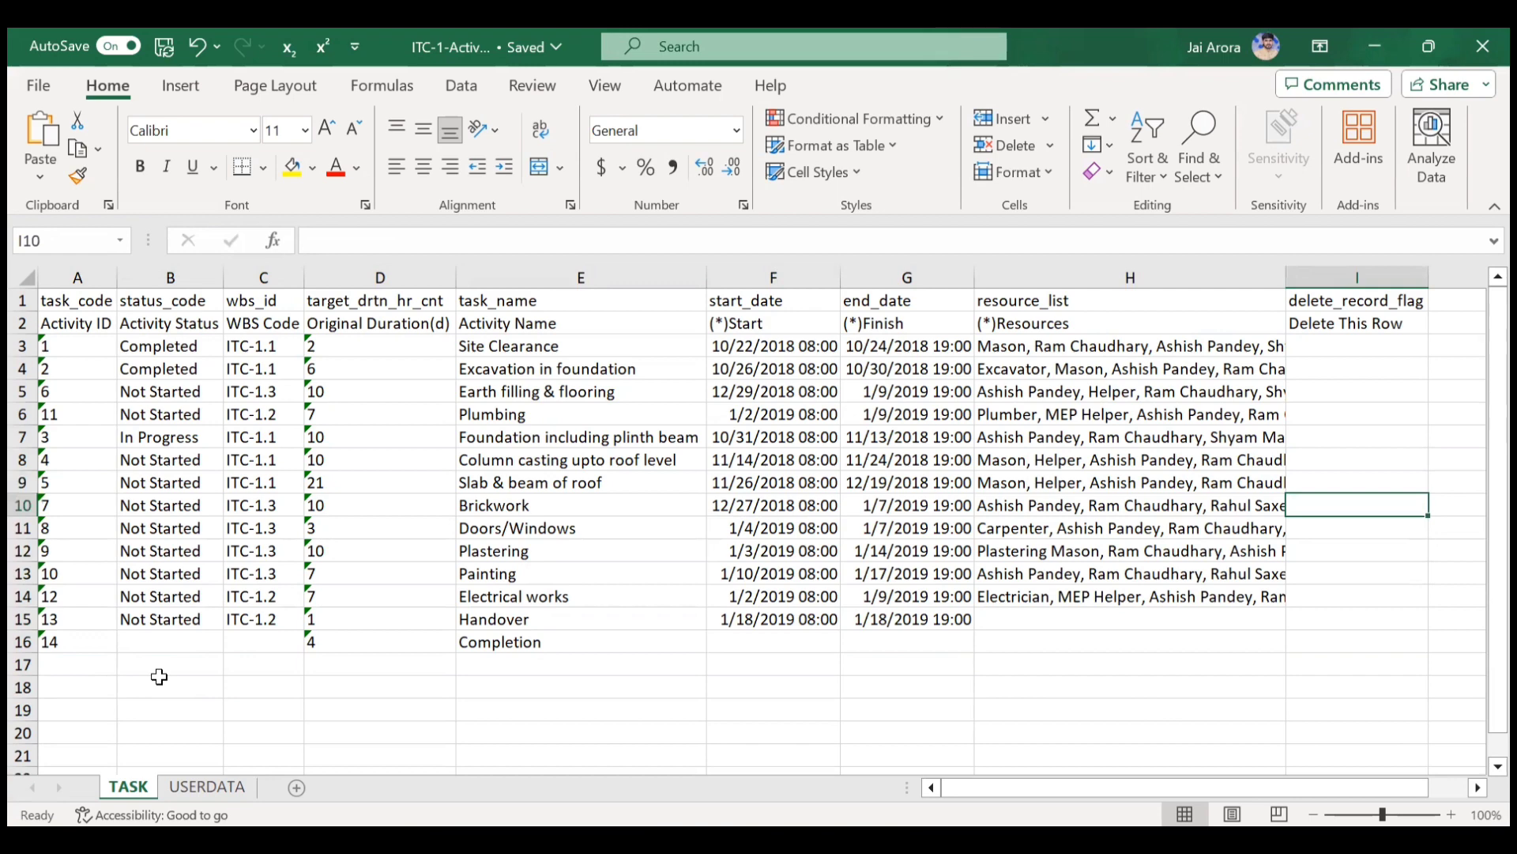
{"action": "type", "text": "d"}
{"action": "key", "text": "Return"}
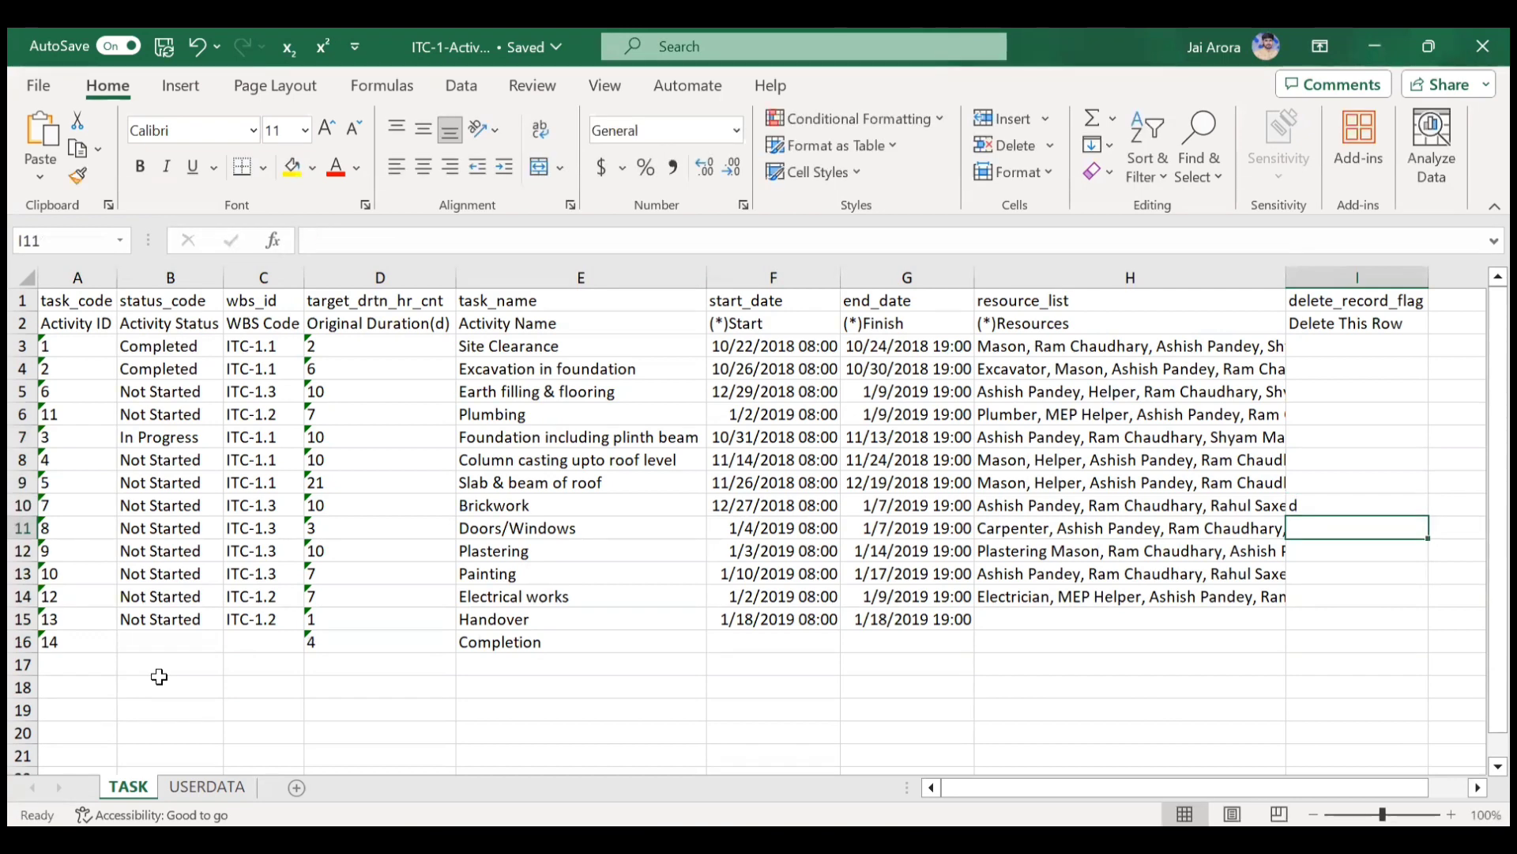
Step: Examine the Brickwork row across its fields up to the delete_record_flag column
{"action": "key", "text": "Up"}
{"action": "key", "text": "Left"}
{"action": "key", "text": "Left"}
{"action": "key", "text": "Left"}
{"action": "key", "text": "Left"}
{"action": "key", "text": "Left"}
{"action": "key", "text": "Left"}
{"action": "key", "text": "Left"}
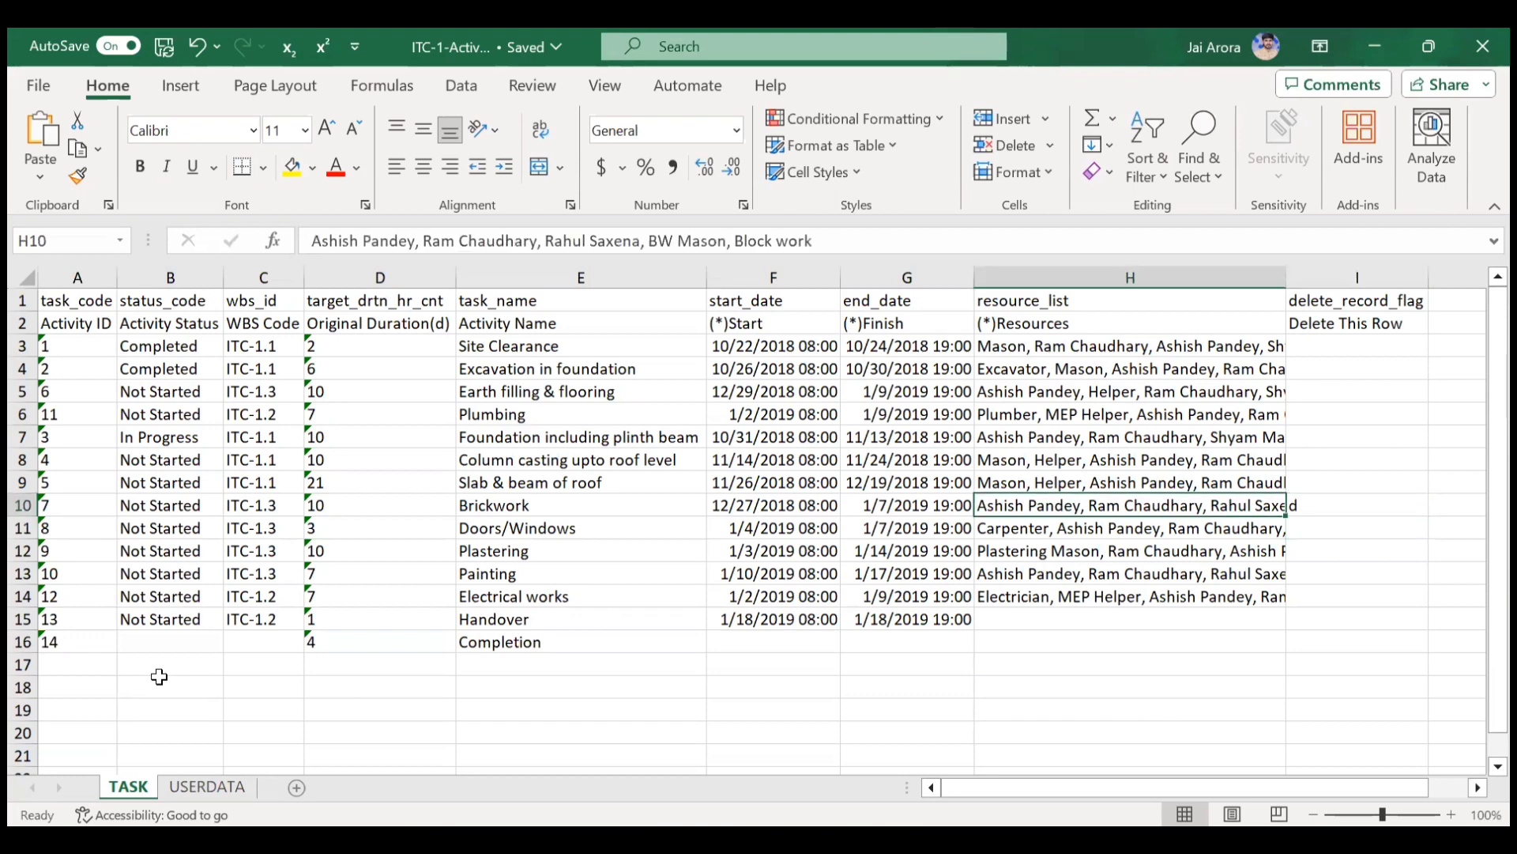
{"action": "key", "text": "Right"}
{"action": "key", "text": "Right"}
{"action": "key", "text": "Right"}
{"action": "key", "text": "Right"}
{"action": "key", "text": "Right"}
{"action": "key", "text": "Right"}
{"action": "key", "text": "Right"}
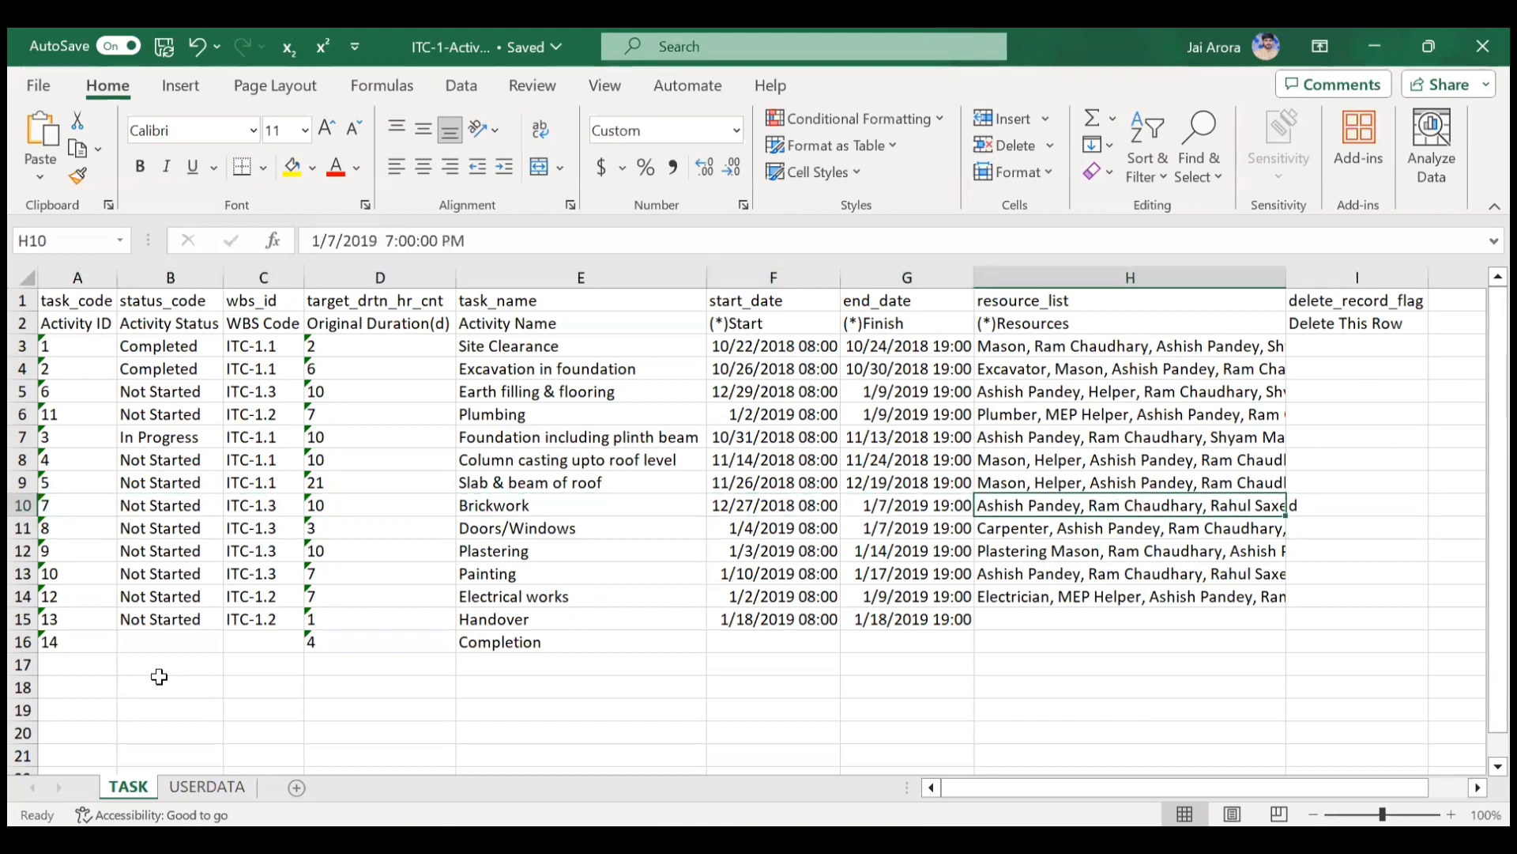
Step: Examine the new activity 14 row across its fields, from task_code through resource_list
{"action": "key", "text": "Left"}
{"action": "key", "text": "Left"}
{"action": "key", "text": "Left"}
{"action": "key", "text": "Left"}
{"action": "key", "text": "Left"}
{"action": "key", "text": "Left"}
{"action": "key", "text": "Left"}
{"action": "key", "text": "Left"}
{"action": "key", "text": "Down"}
{"action": "key", "text": "Down"}
{"action": "key", "text": "Down"}
{"action": "key", "text": "Down"}
{"action": "key", "text": "Down"}
{"action": "key", "text": "Down"}
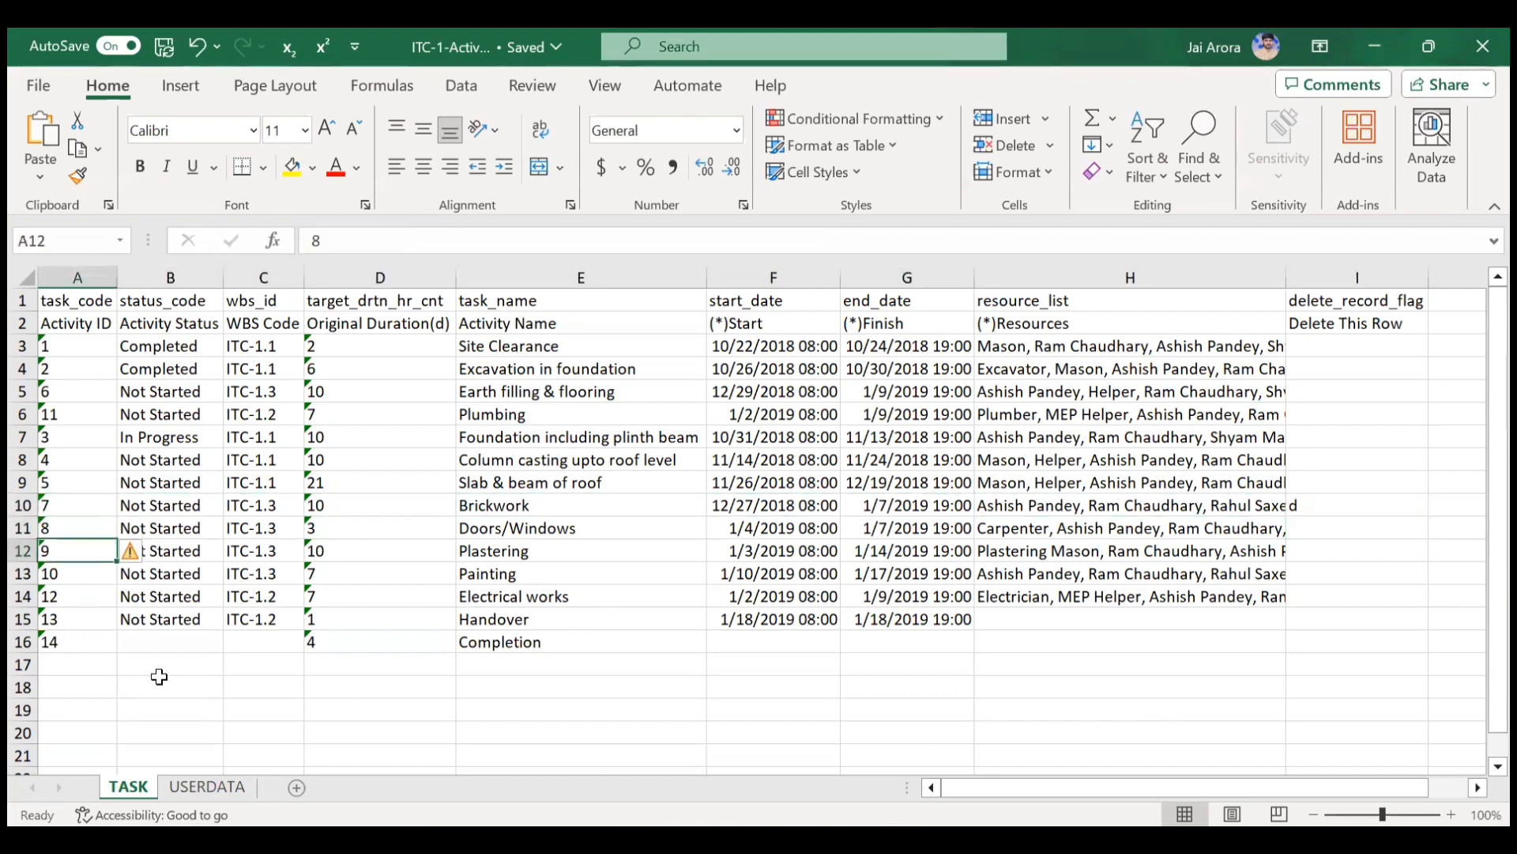
{"action": "key", "text": "Right"}
{"action": "key", "text": "Right"}
{"action": "key", "text": "Right"}
{"action": "key", "text": "Right"}
{"action": "key", "text": "Right"}
{"action": "key", "text": "Right"}
{"action": "key", "text": "Right"}
{"action": "key", "text": "Right"}
{"action": "key", "text": "Right"}
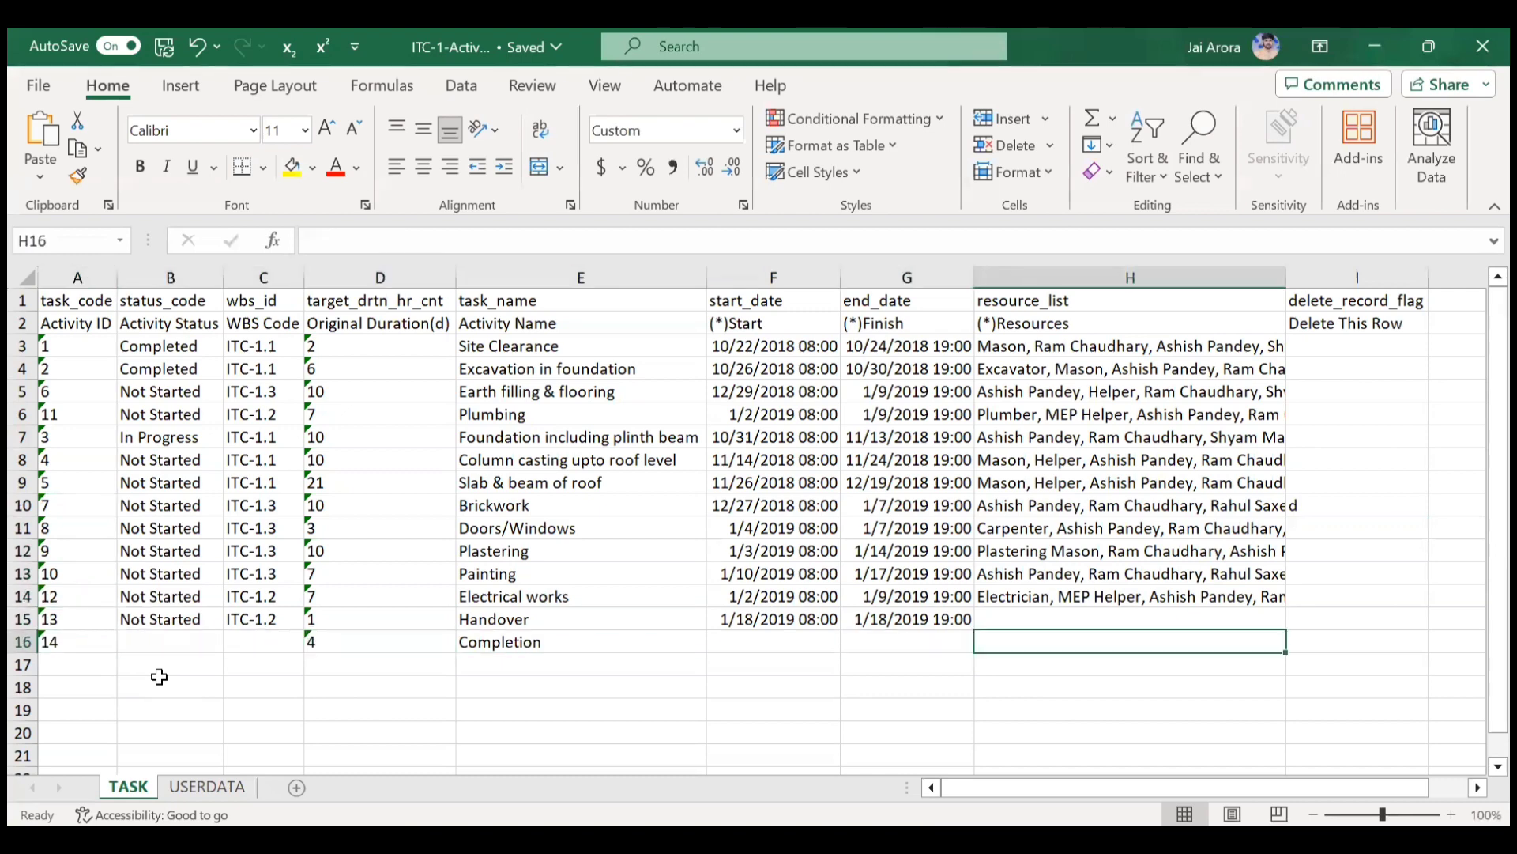
{"action": "key", "text": "Left"}
{"action": "key", "text": "Left"}
{"action": "key", "text": "Left"}
{"action": "key", "text": "Left"}
{"action": "key", "text": "Left"}
{"action": "key", "text": "Left"}
{"action": "key", "text": "Left"}
{"action": "key", "text": "Left"}
{"action": "key", "text": "Left"}
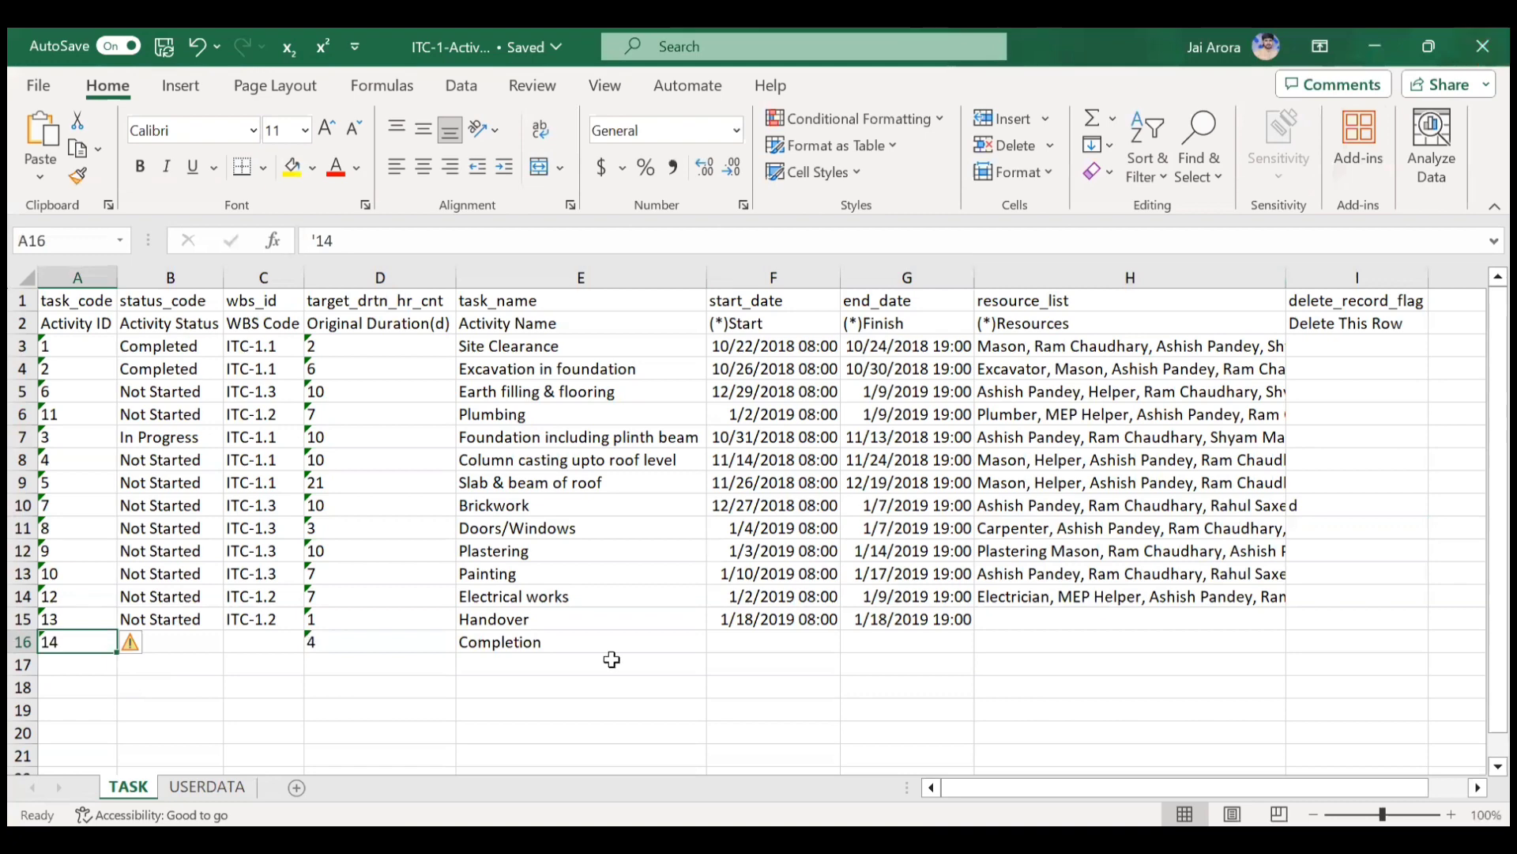
Step: Look at the user settings on the USERDATA sheet and close the workbook from the TASK sheet
{"action": "left_click", "coordinate": [234, 795]}
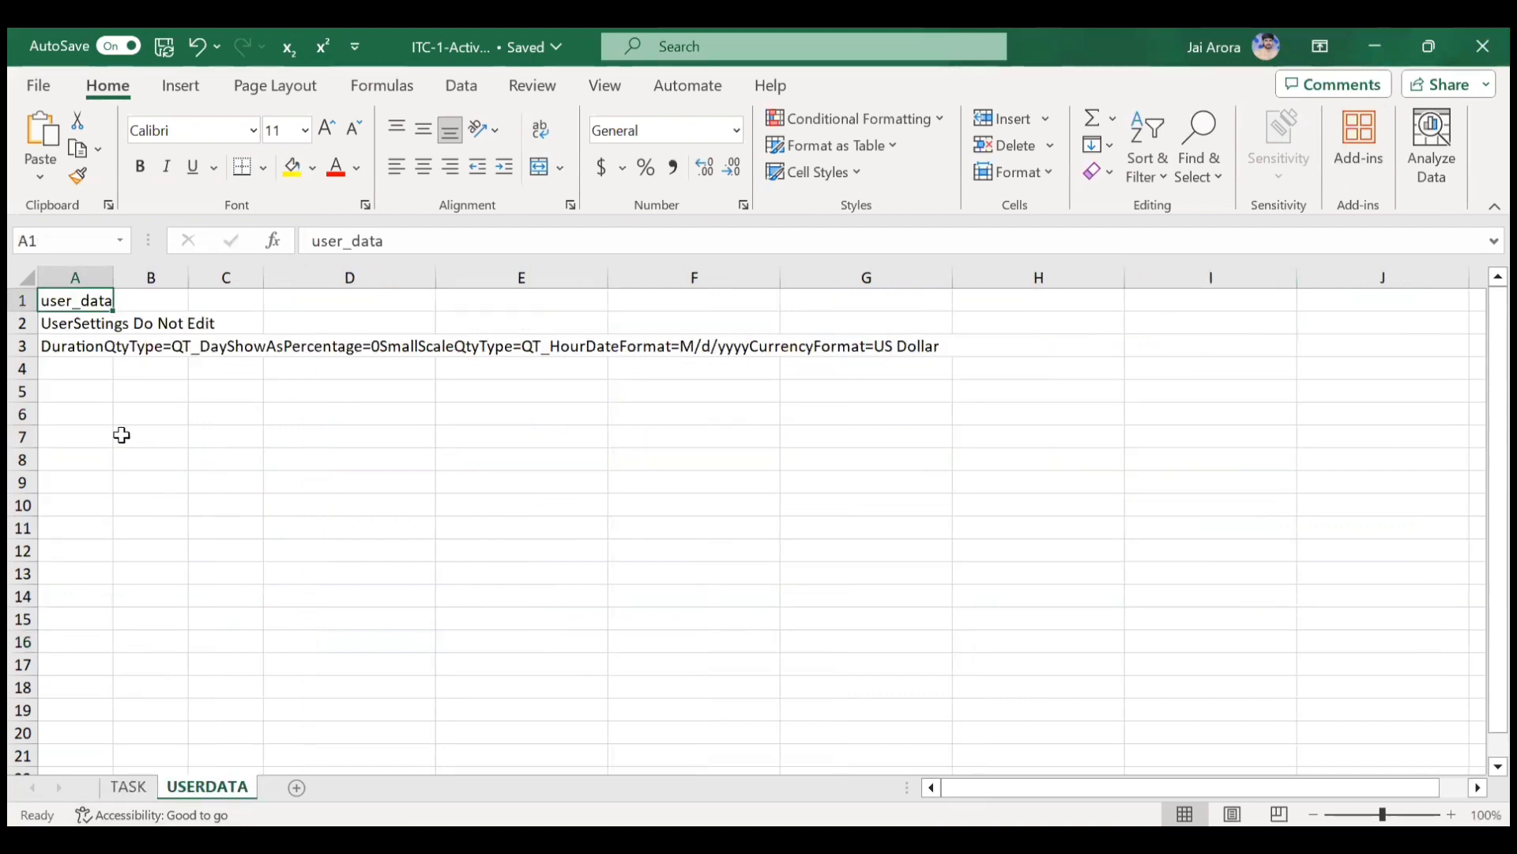
{"action": "left_click", "coordinate": [141, 787]}
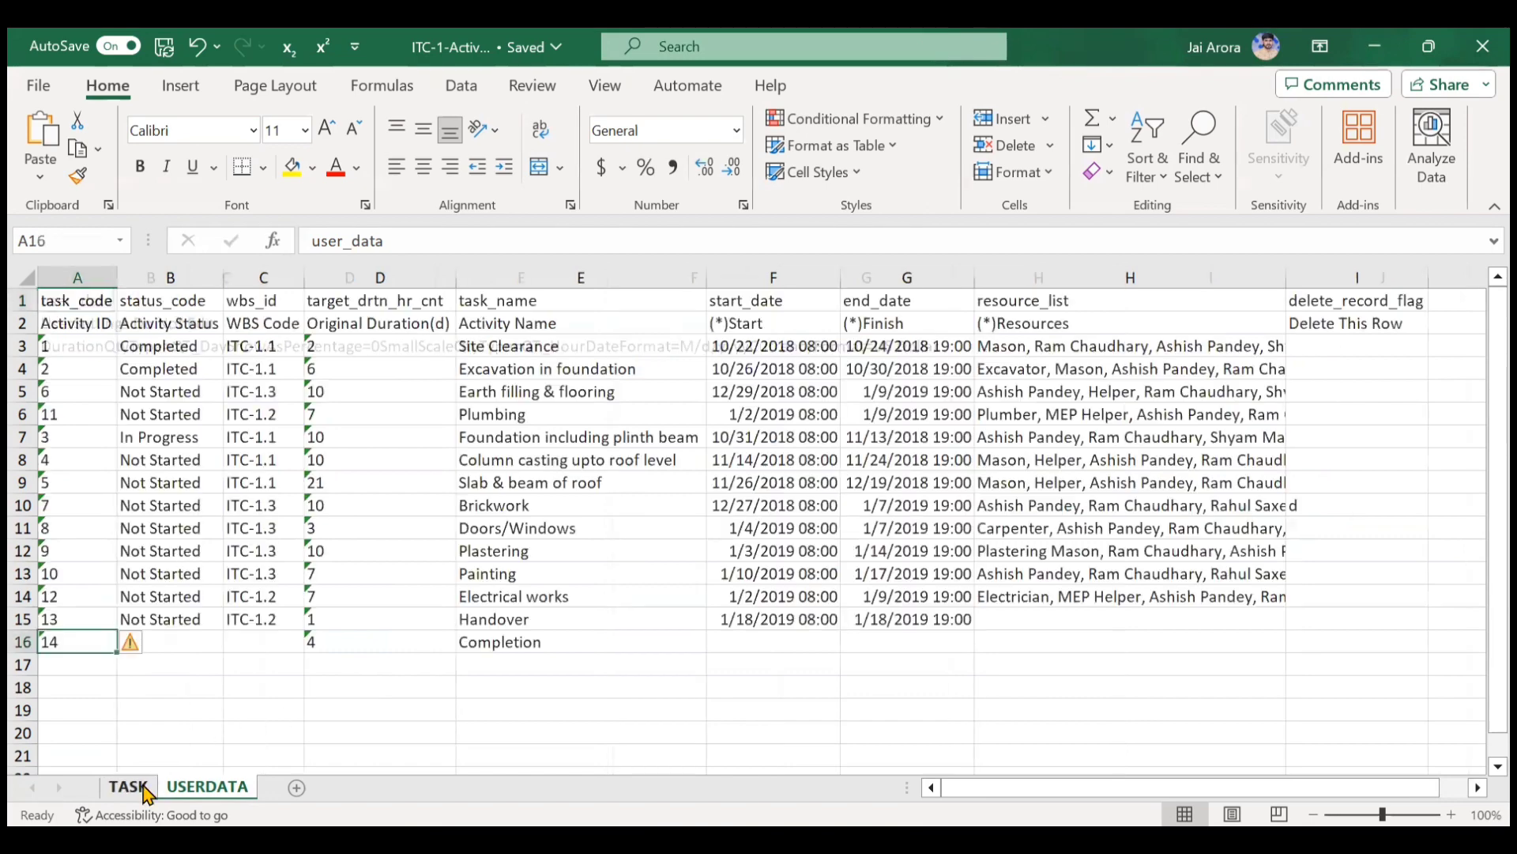
{"action": "left_click", "coordinate": [1481, 39]}
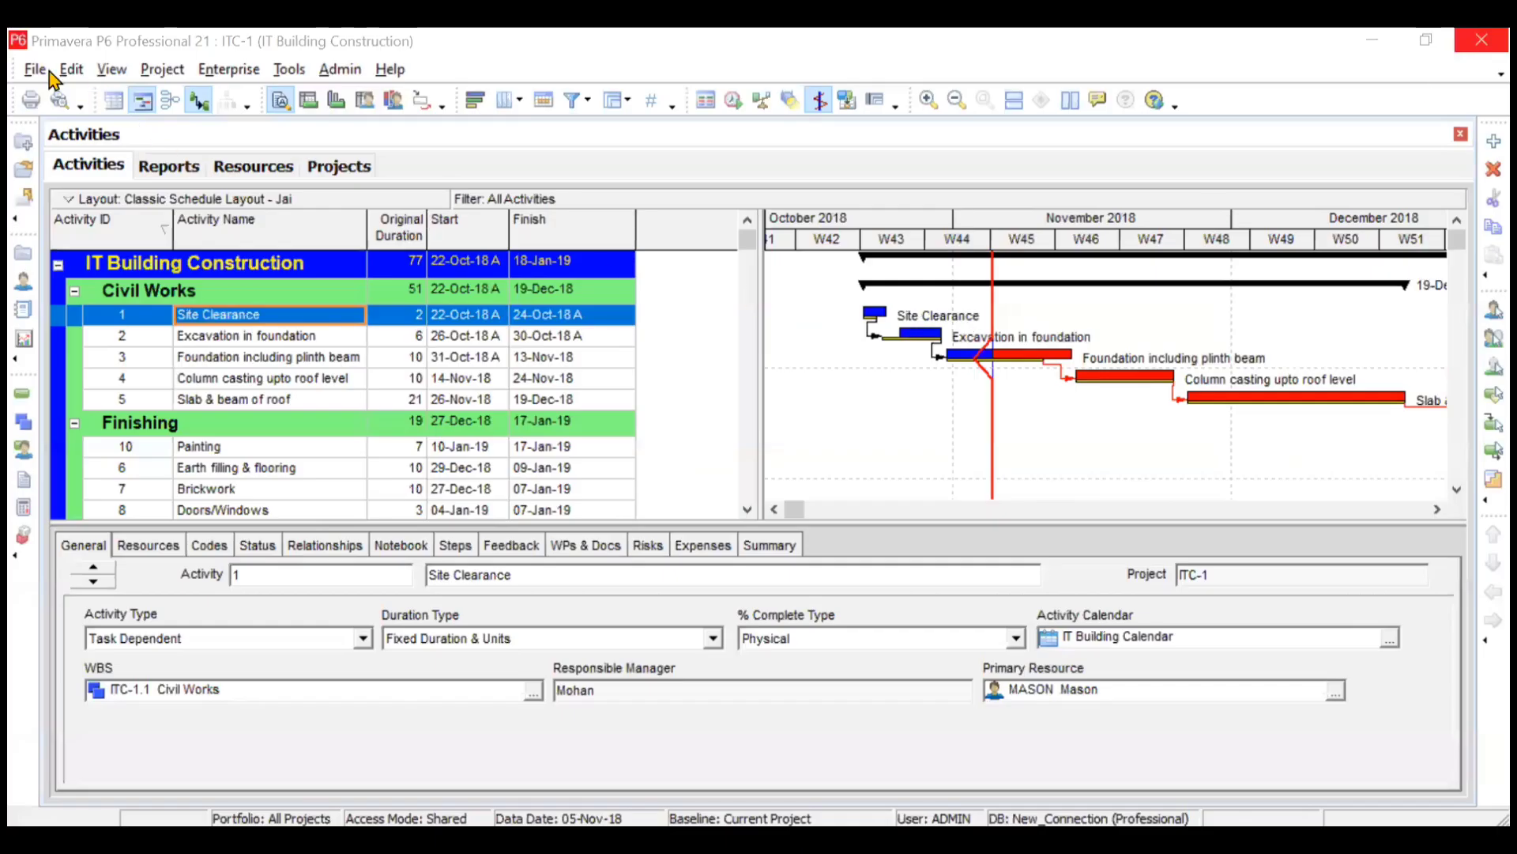
Step: Start an import in Primavera P6 using the Spreadsheet - (XLSX) format
{"action": "left_click", "coordinate": [37, 71]}
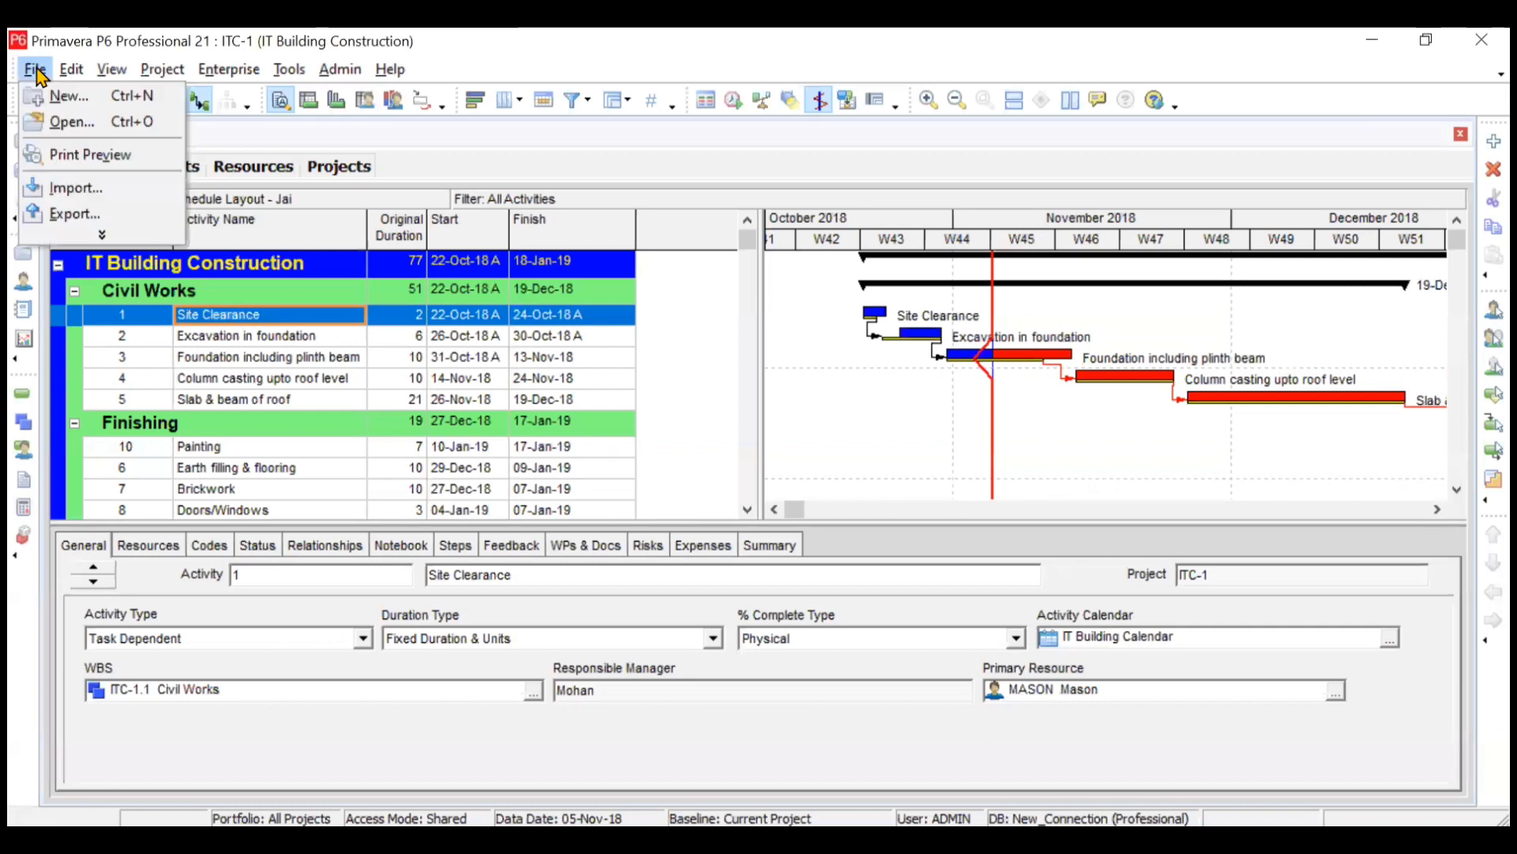
{"action": "left_click", "coordinate": [89, 194]}
{"action": "left_click", "coordinate": [583, 453]}
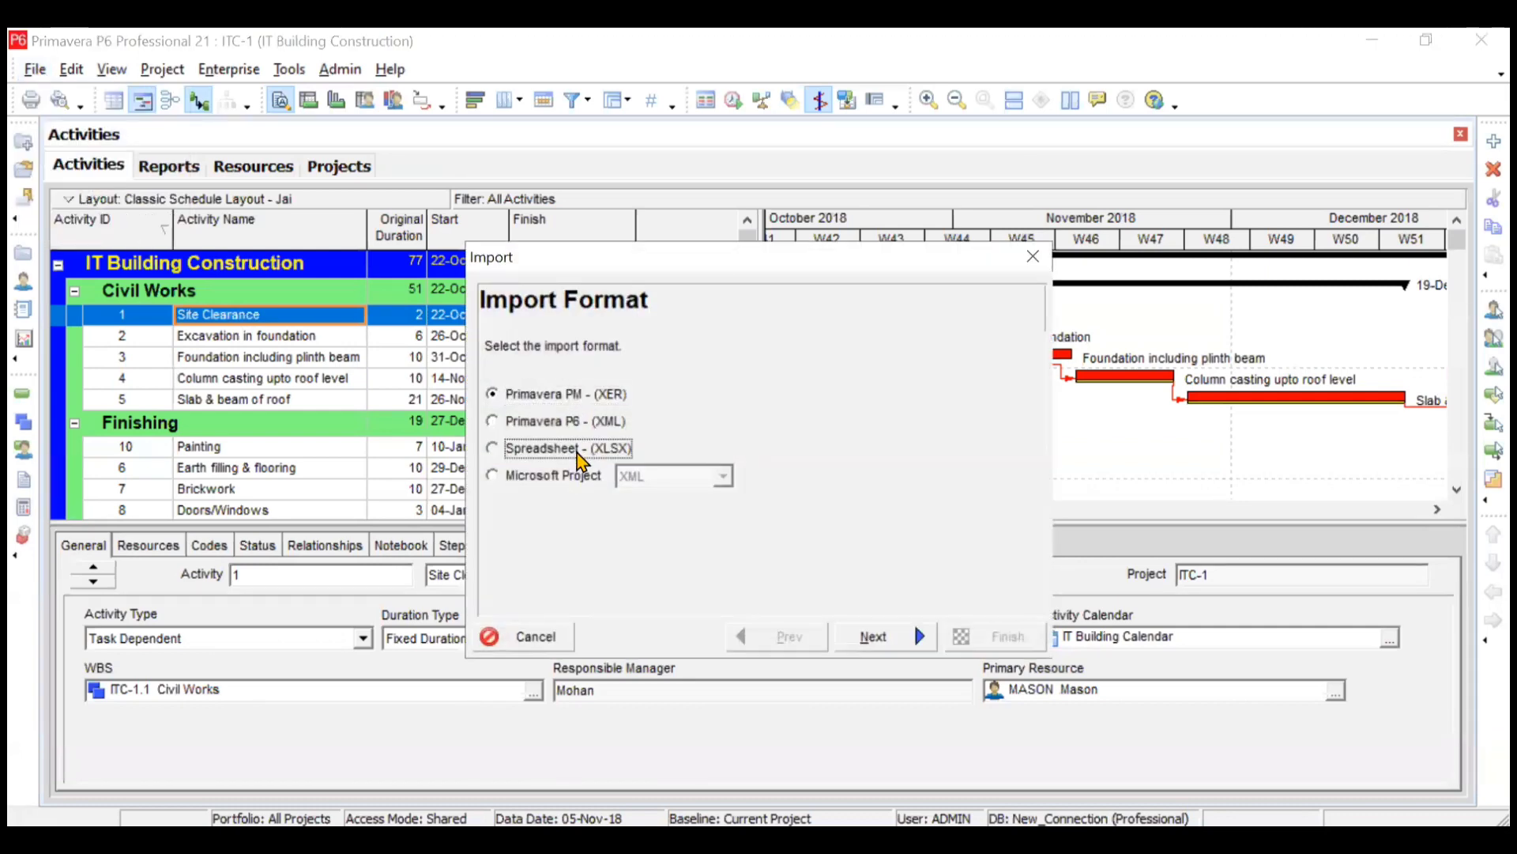
{"action": "left_click", "coordinate": [877, 636]}
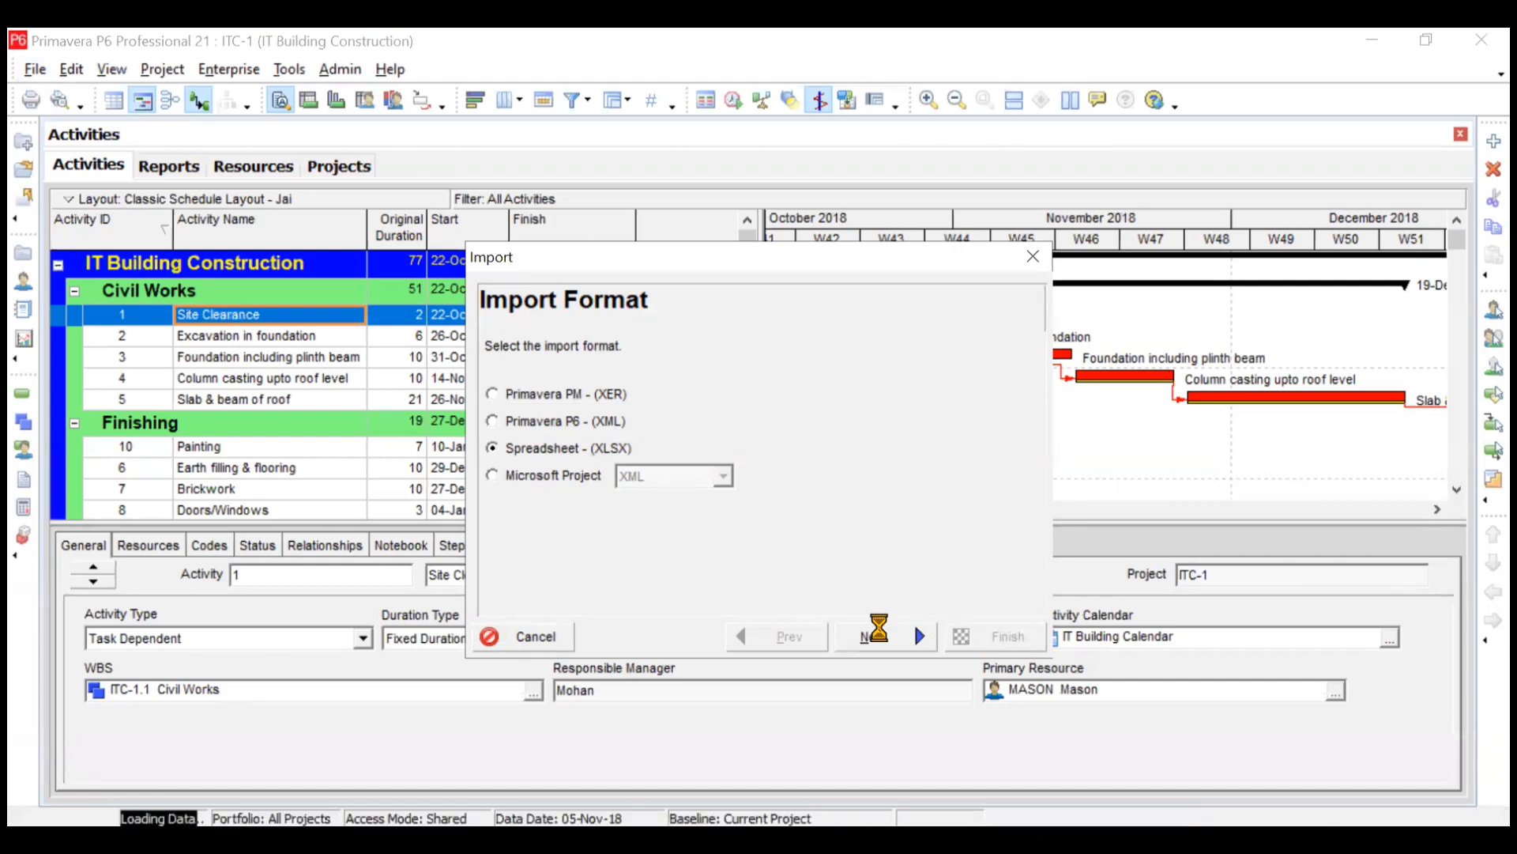
Step: Choose the ITC-1-Activities file from Documents for the import and select Activities as the type of data to import
{"action": "left_click", "coordinate": [889, 503]}
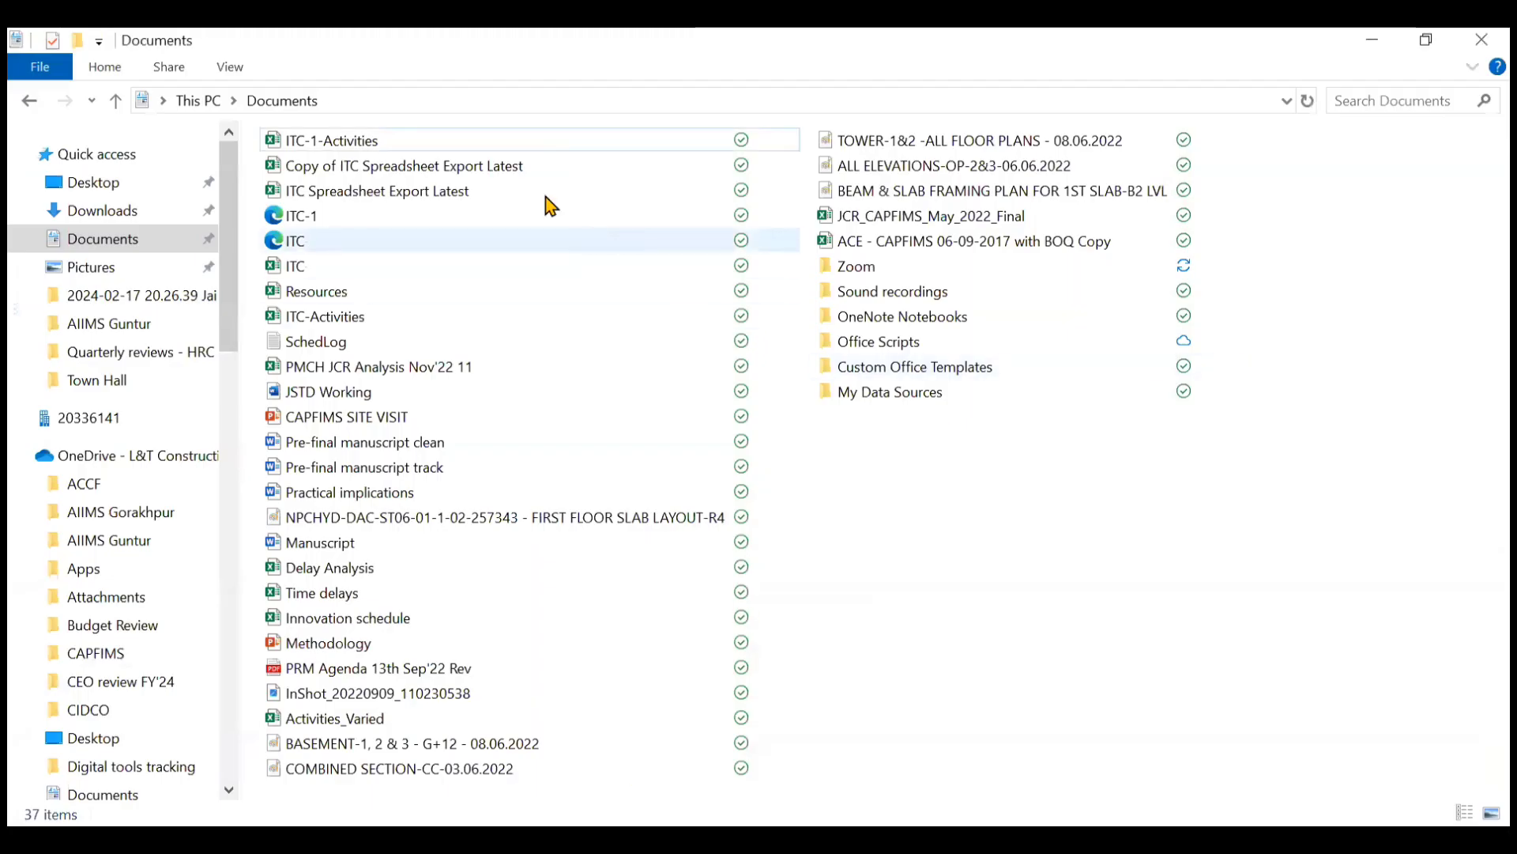
{"action": "left_click", "coordinate": [1370, 37]}
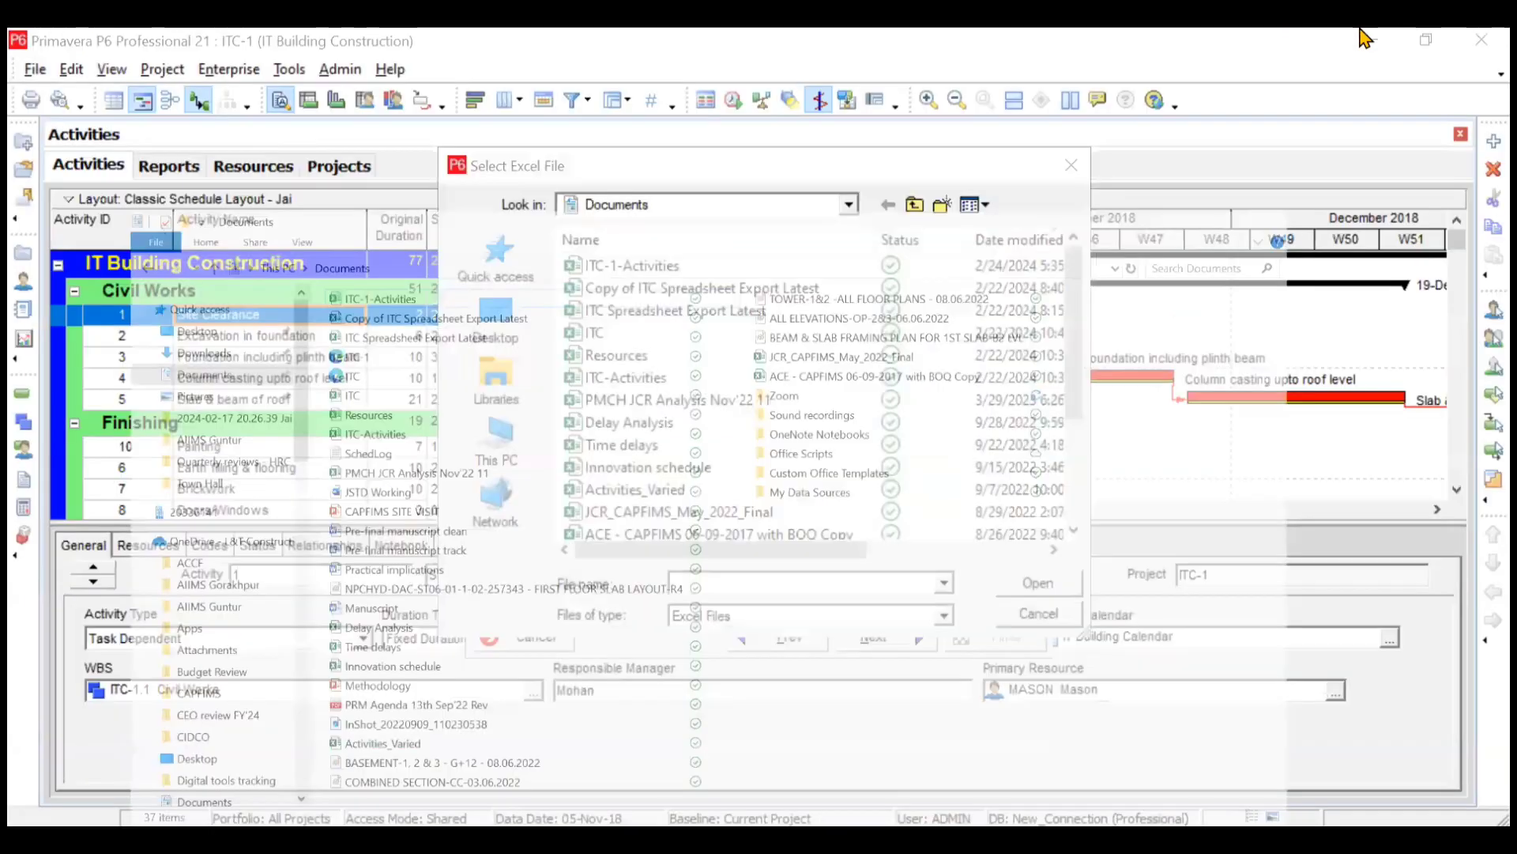
{"action": "left_click", "coordinate": [731, 266]}
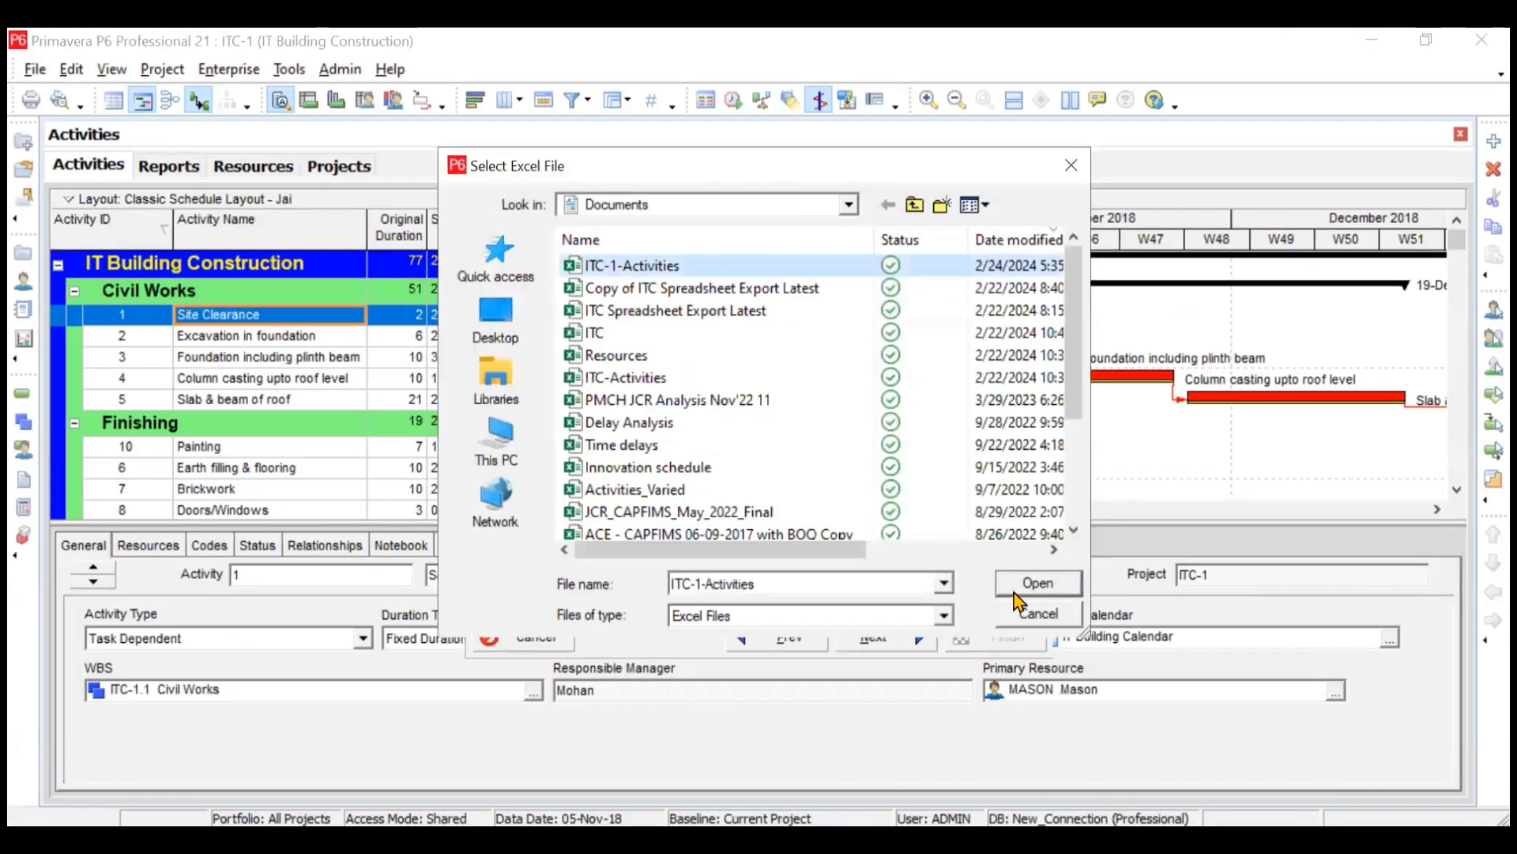
{"action": "left_click", "coordinate": [1017, 589]}
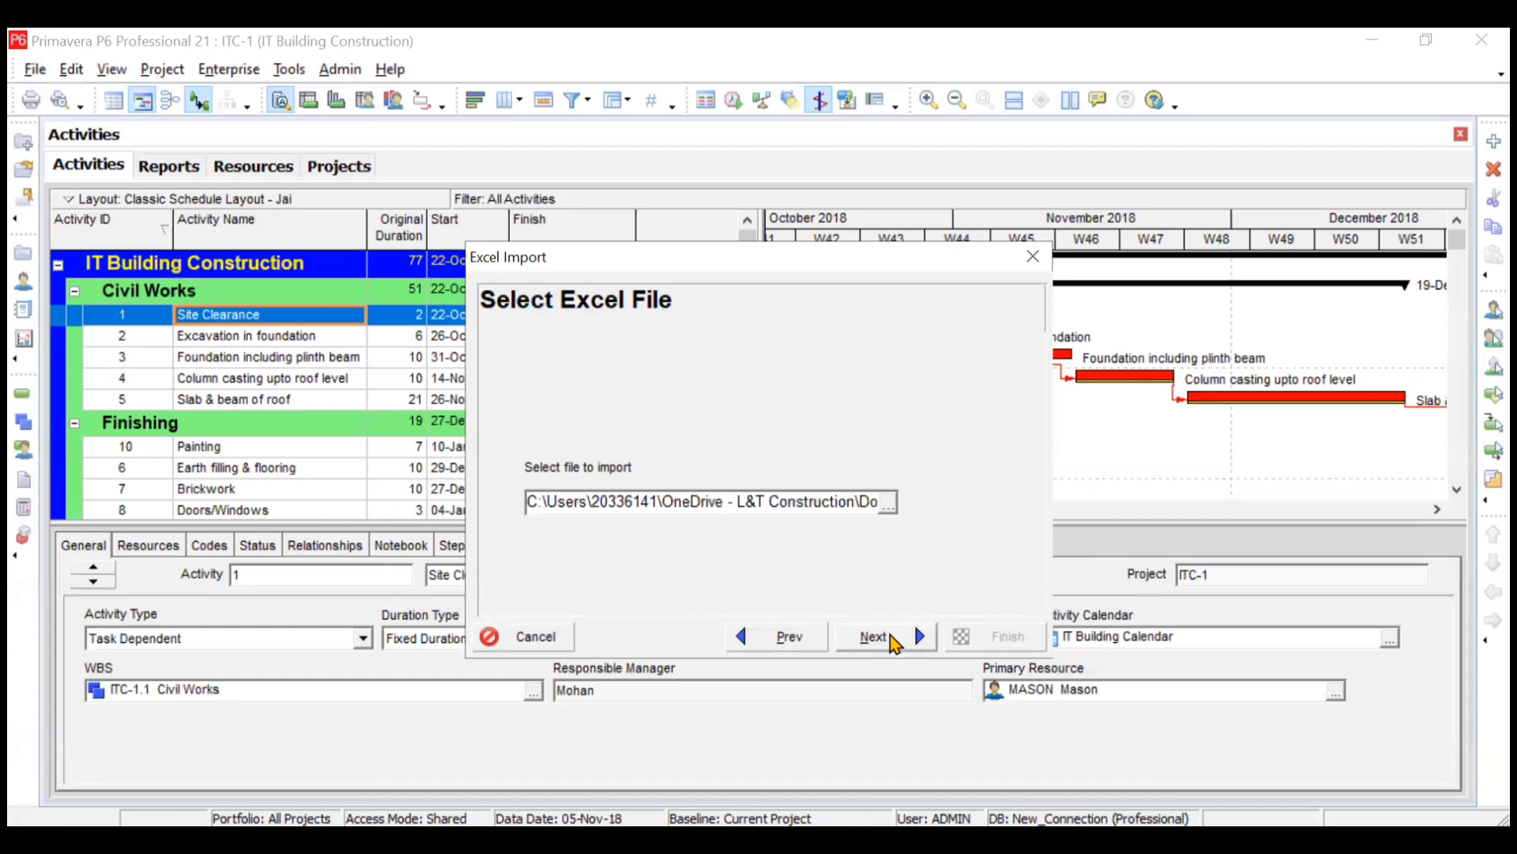
{"action": "left_click", "coordinate": [891, 638]}
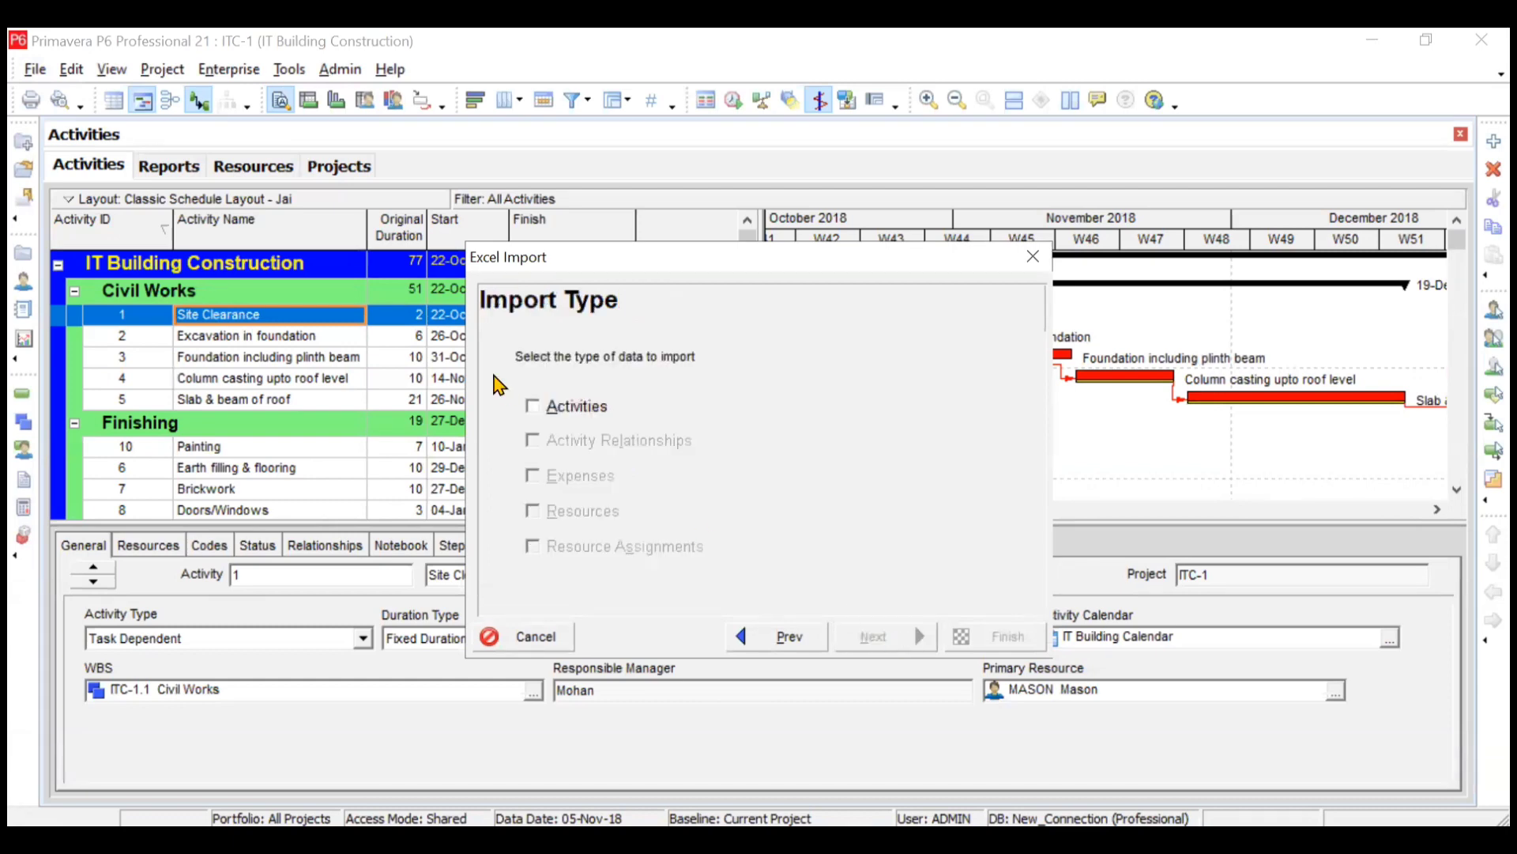
{"action": "left_click", "coordinate": [534, 409]}
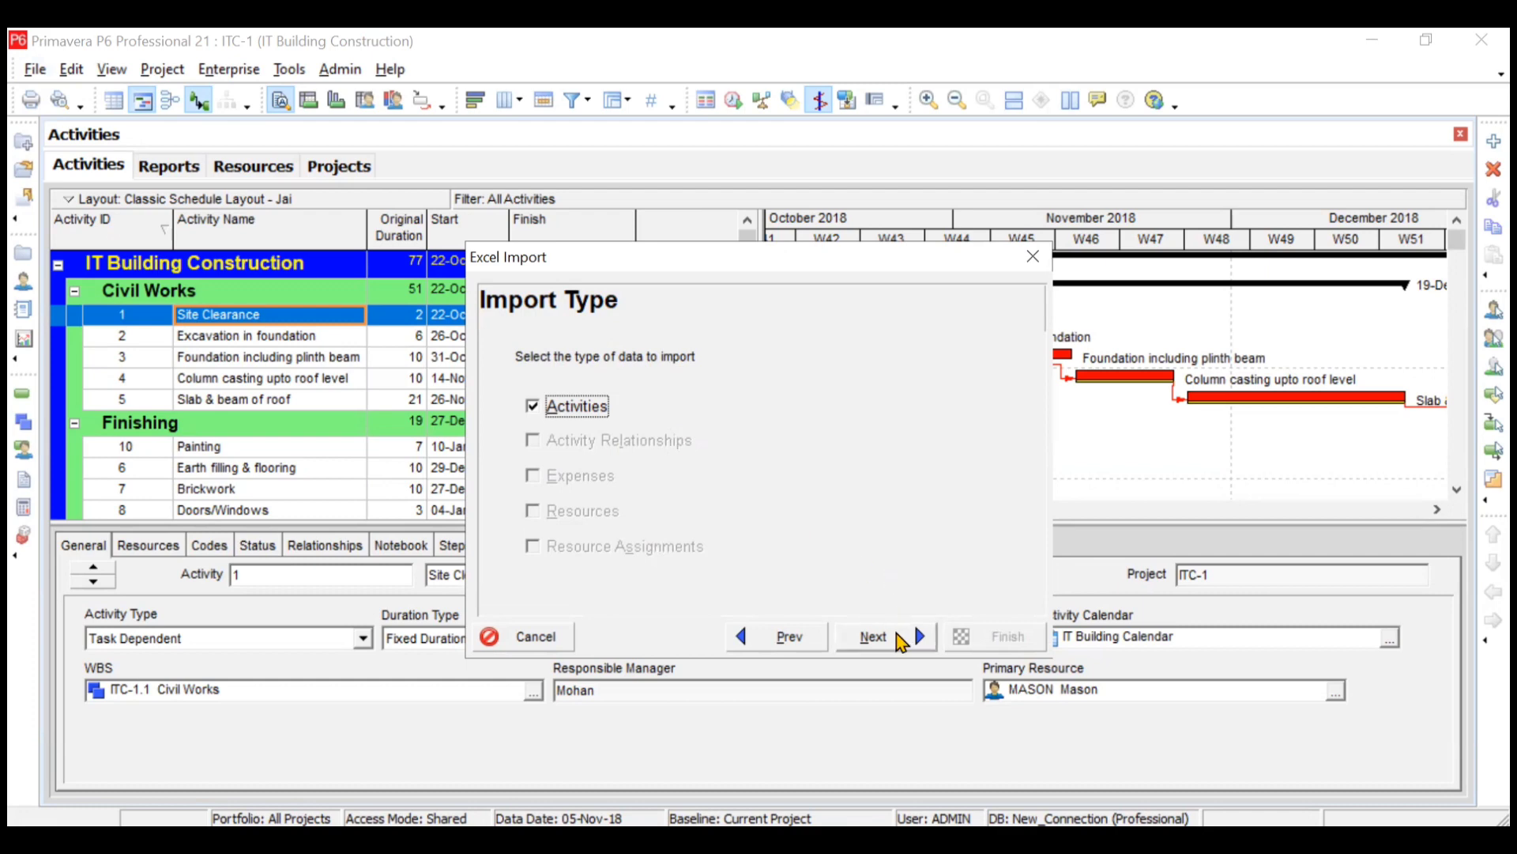
{"action": "left_click", "coordinate": [901, 643]}
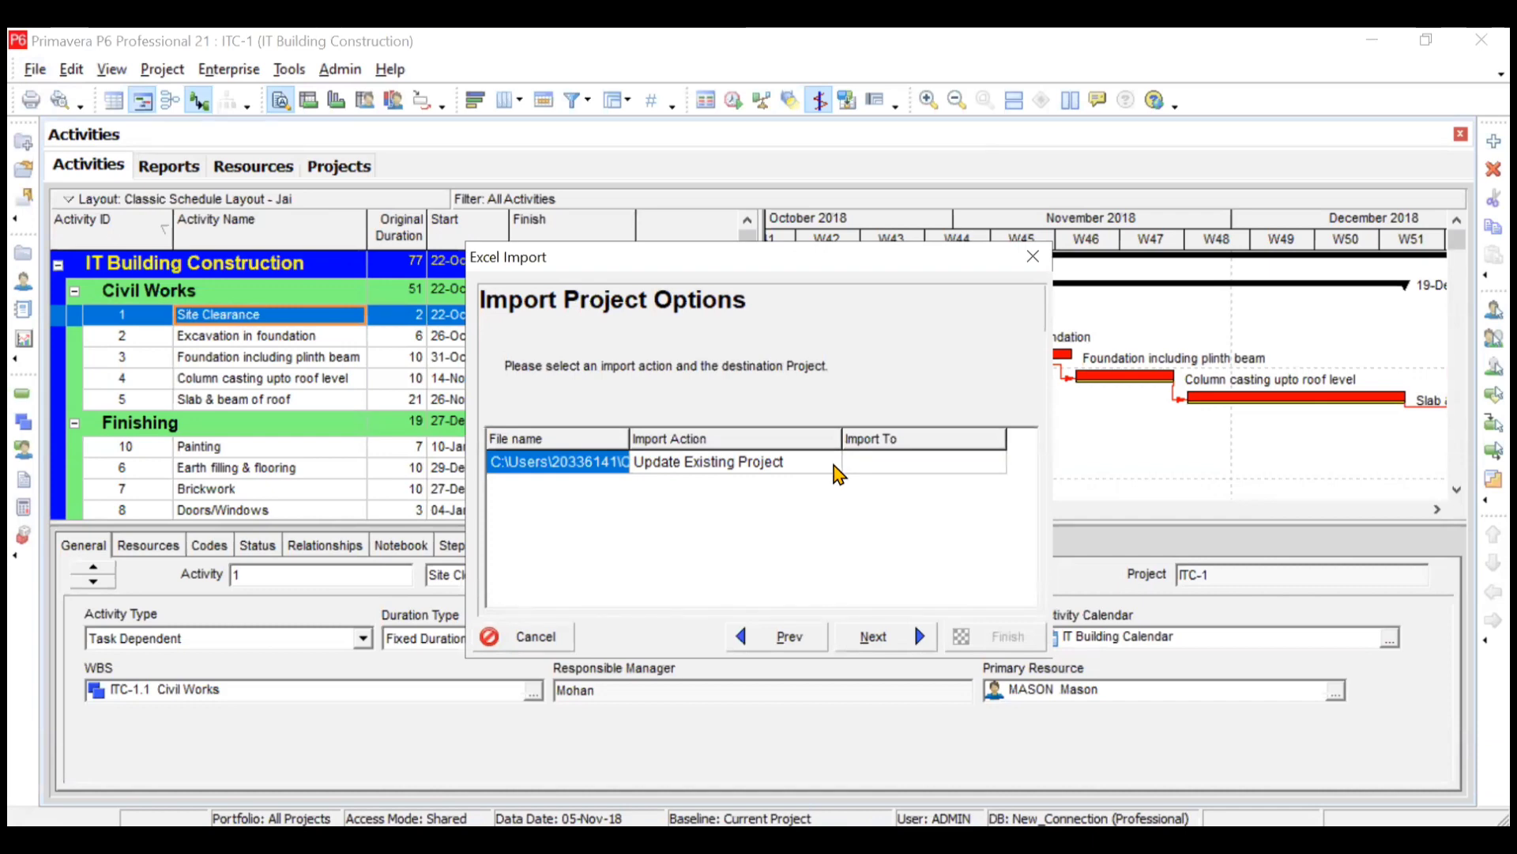
Step: Set ITC-1 as the destination project for updating the existing project, run the import and close its result
{"action": "left_click", "coordinate": [996, 466]}
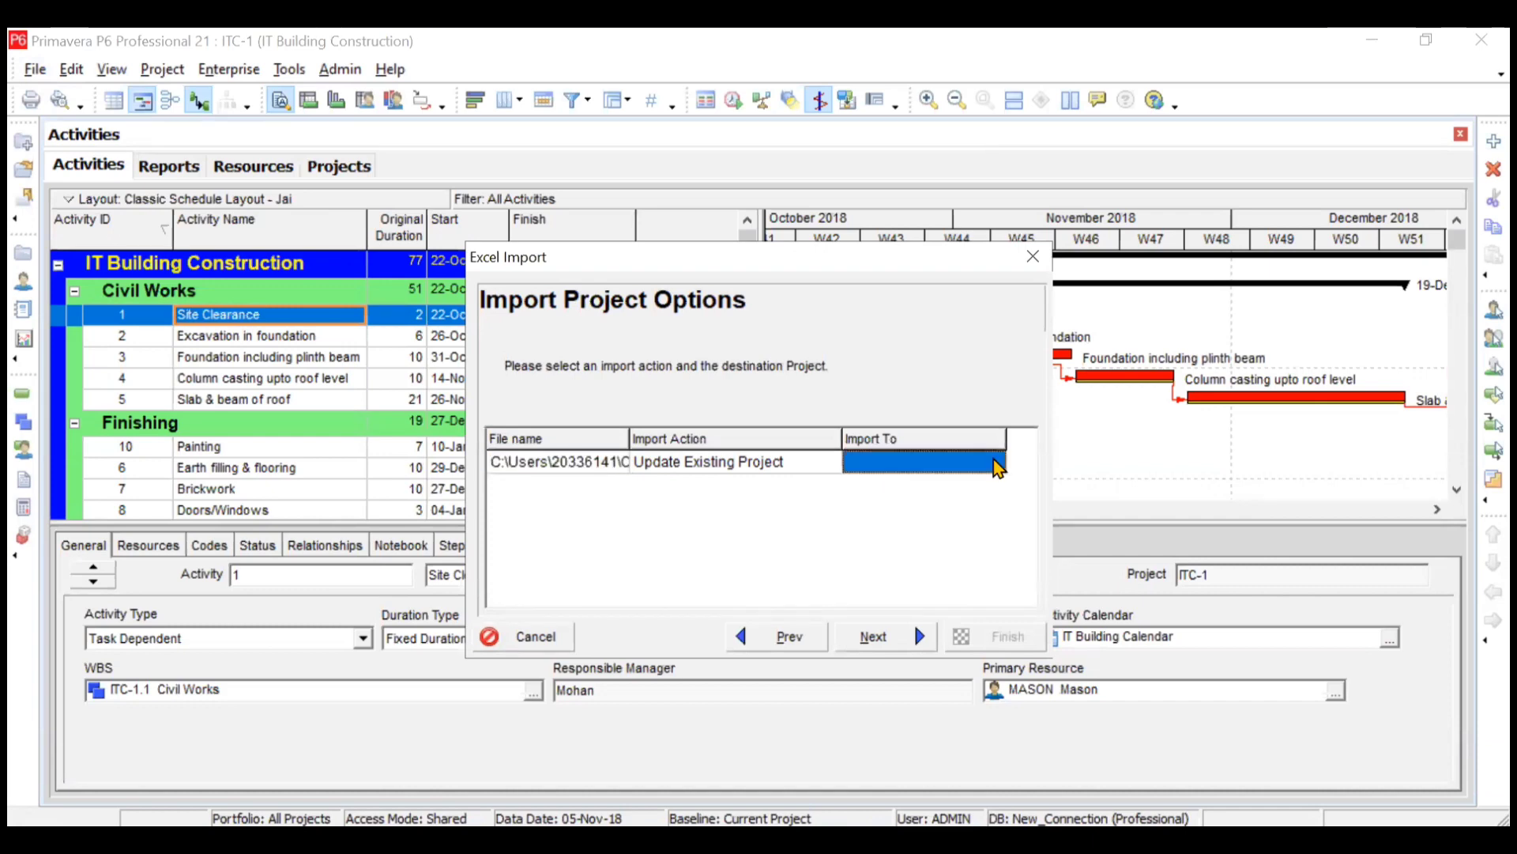
{"action": "left_click", "coordinate": [995, 467]}
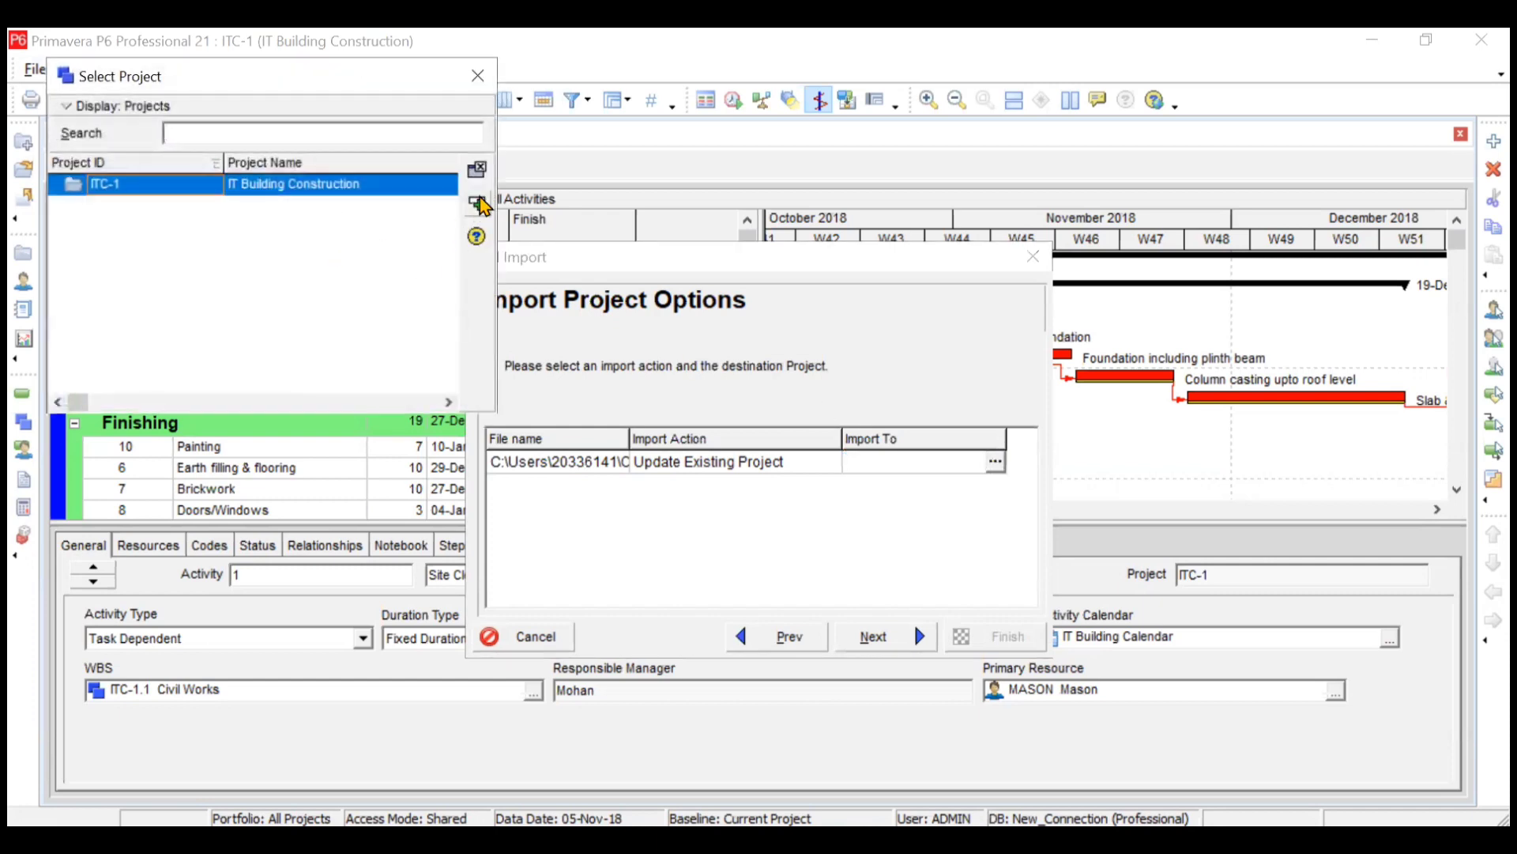
{"action": "left_click", "coordinate": [478, 203]}
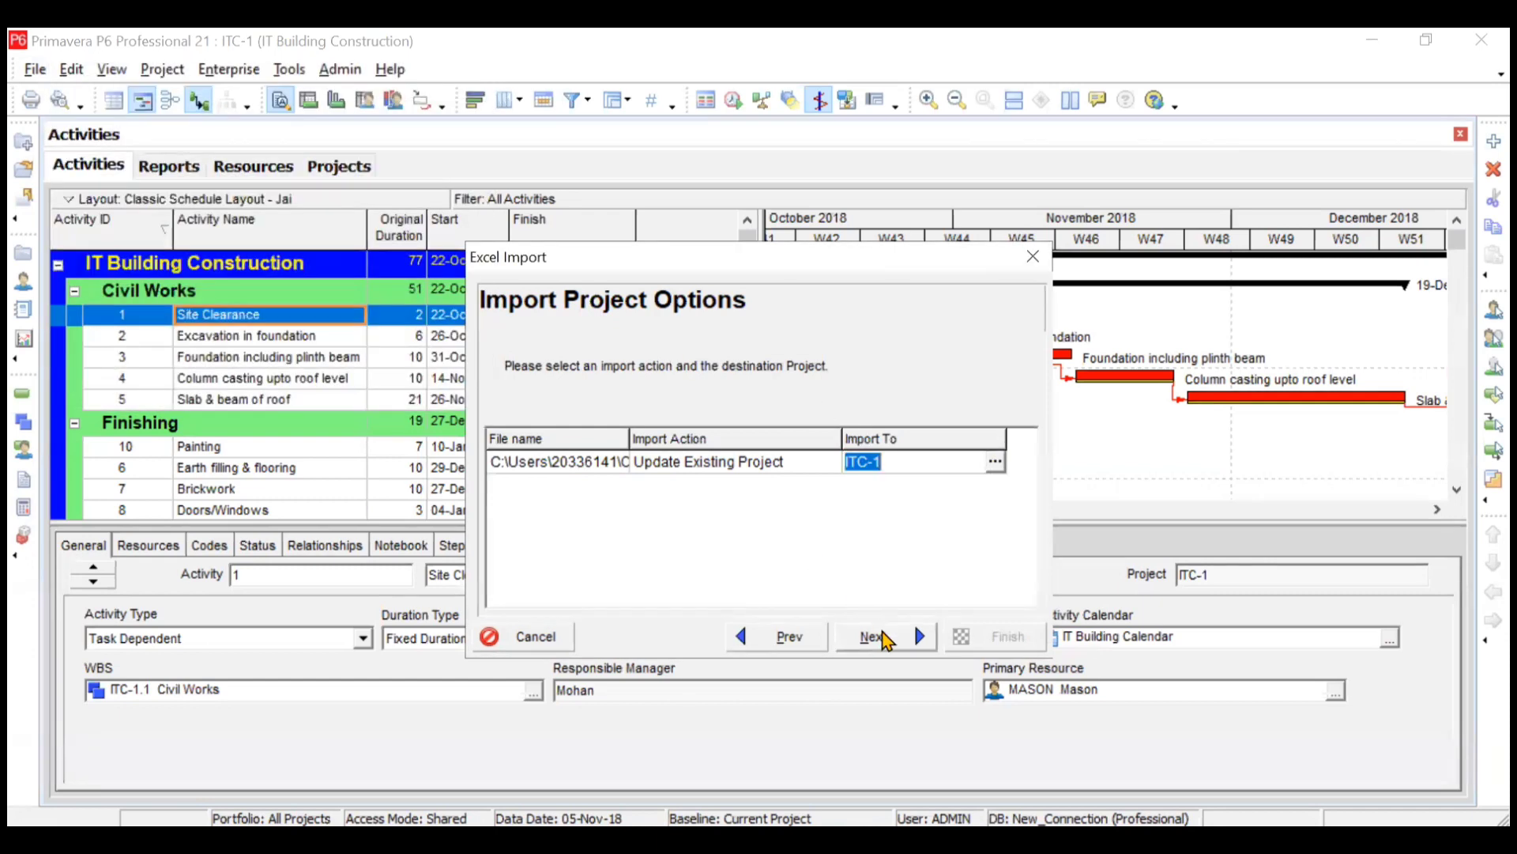
{"action": "left_click", "coordinate": [881, 632]}
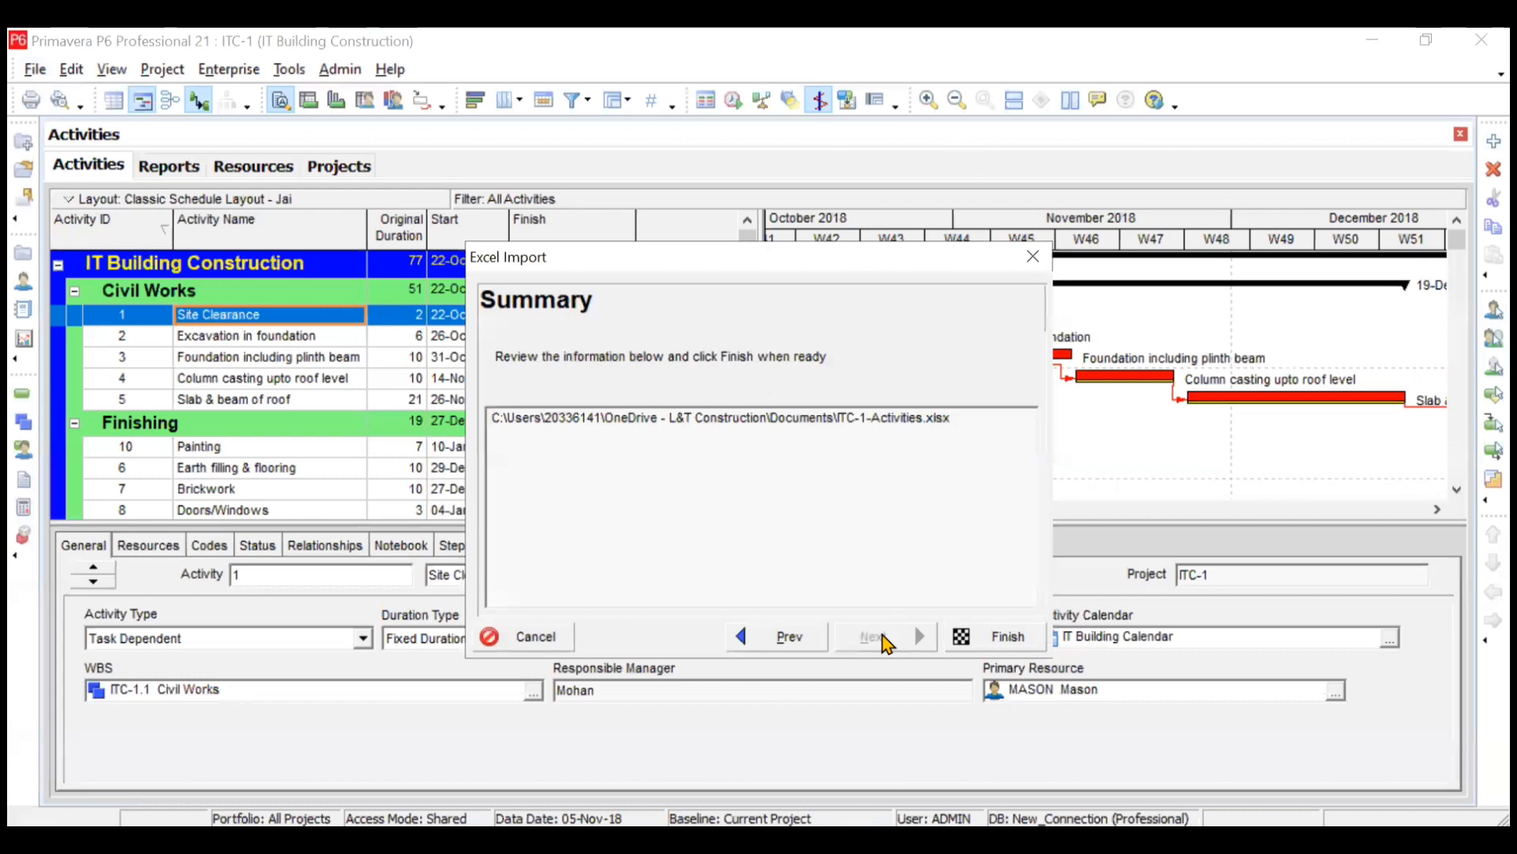
{"action": "left_click", "coordinate": [955, 642]}
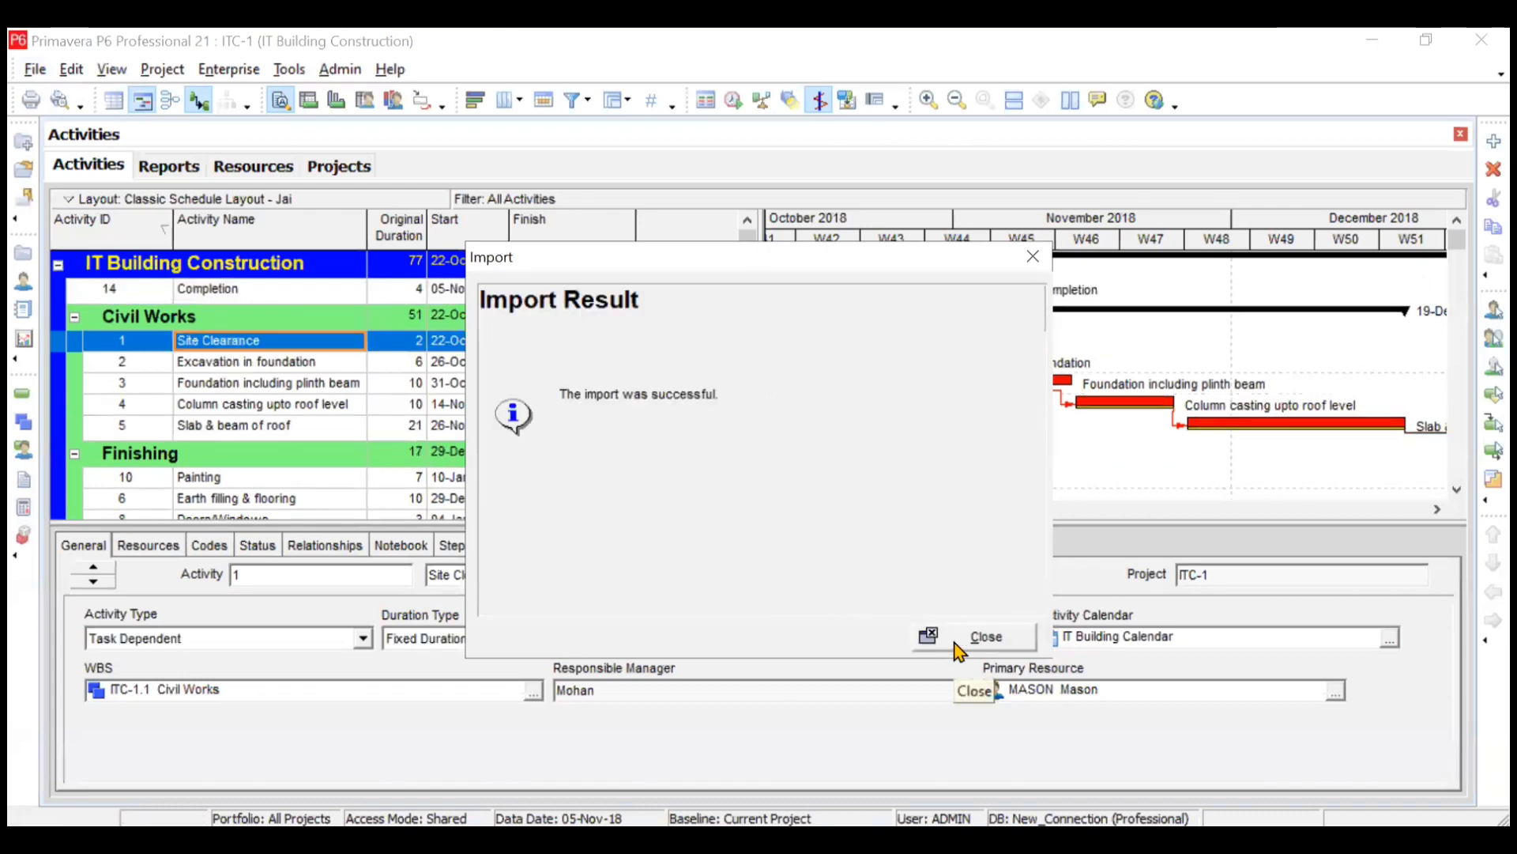
{"action": "left_click", "coordinate": [983, 637]}
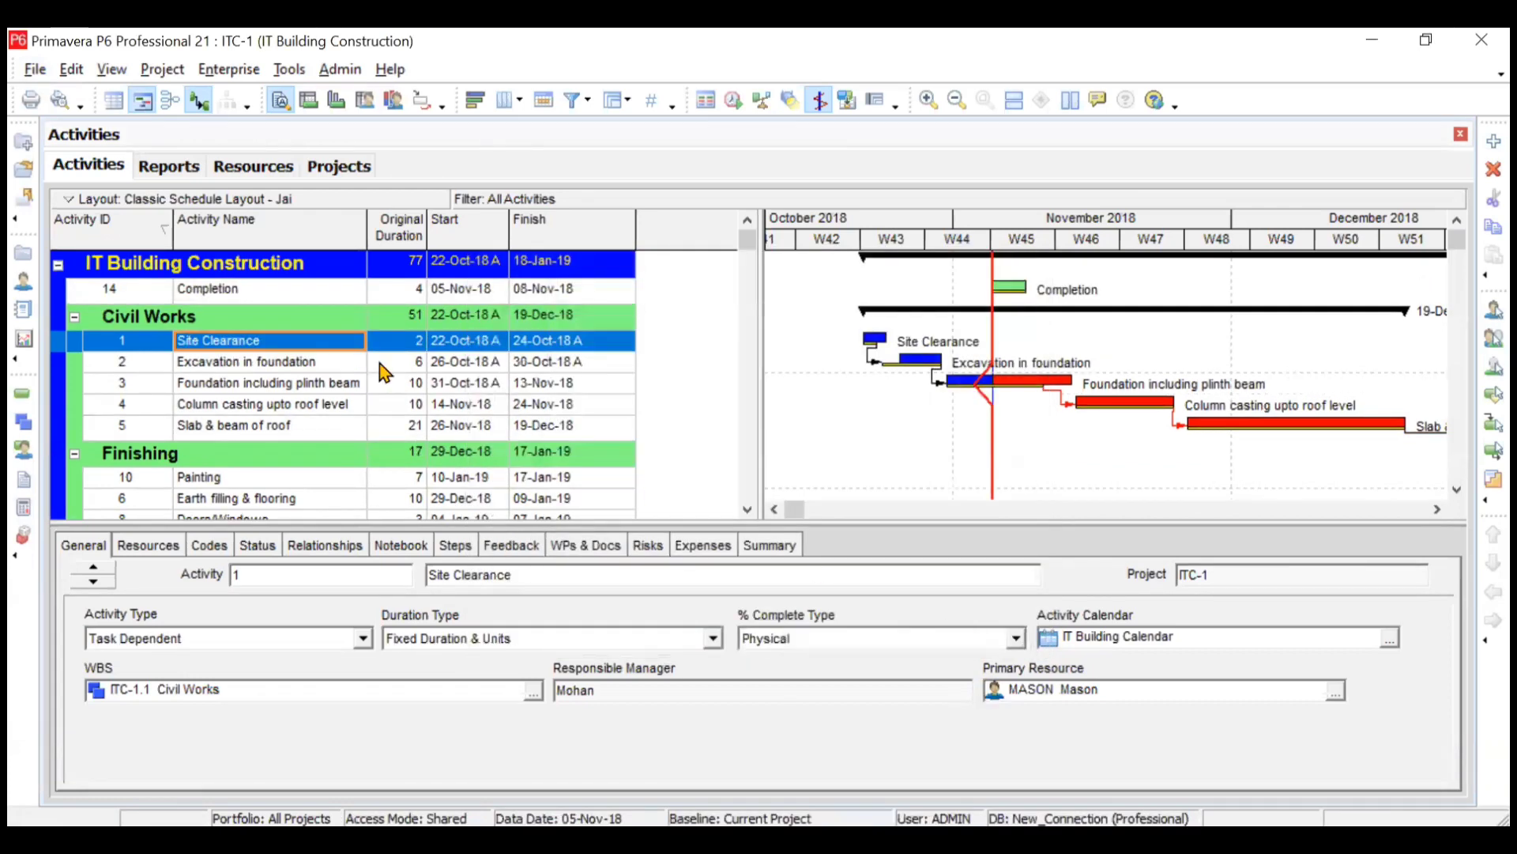
Step: Check the imported Completion activity 14 and review the activity list through MEP works for the Brickwork deletion
{"action": "left_click", "coordinate": [278, 294]}
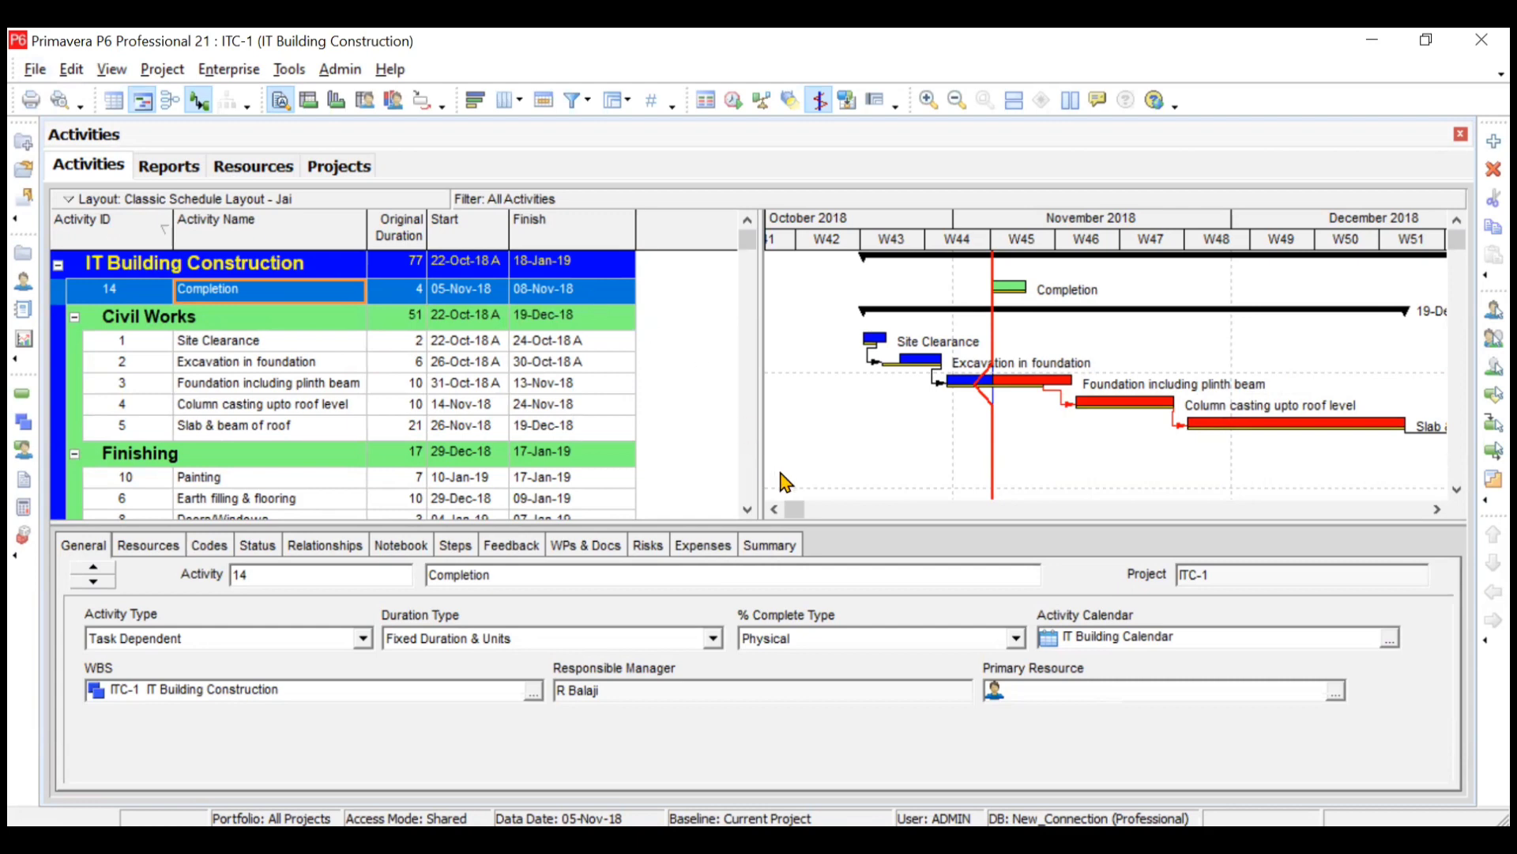
{"action": "left_click", "coordinate": [748, 509]}
{"action": "left_click", "coordinate": [748, 510]}
{"action": "left_click", "coordinate": [748, 510]}
{"action": "left_click", "coordinate": [747, 510]}
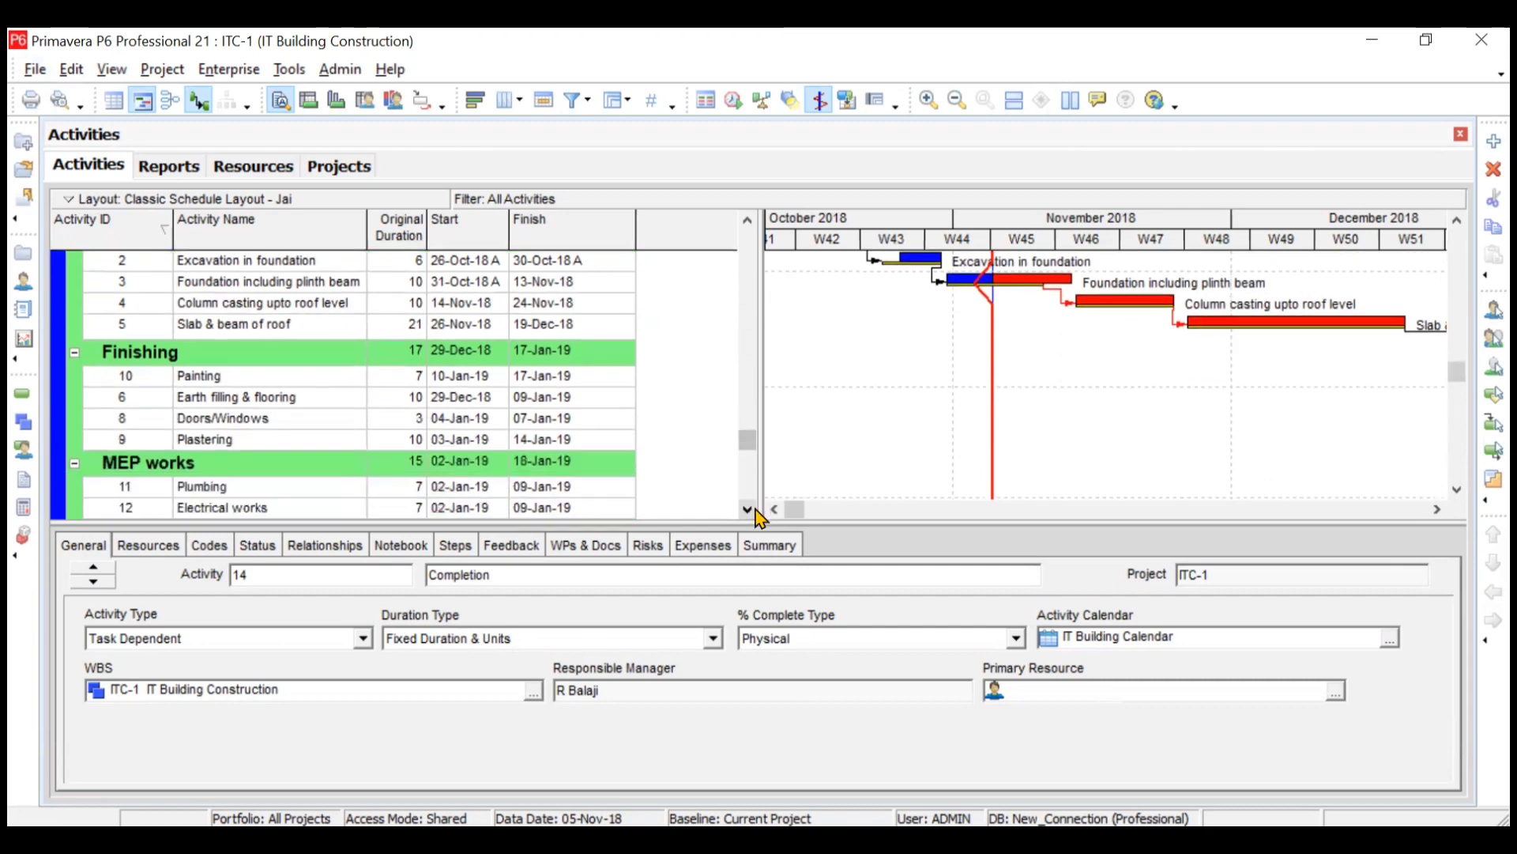
{"action": "left_click", "coordinate": [755, 511]}
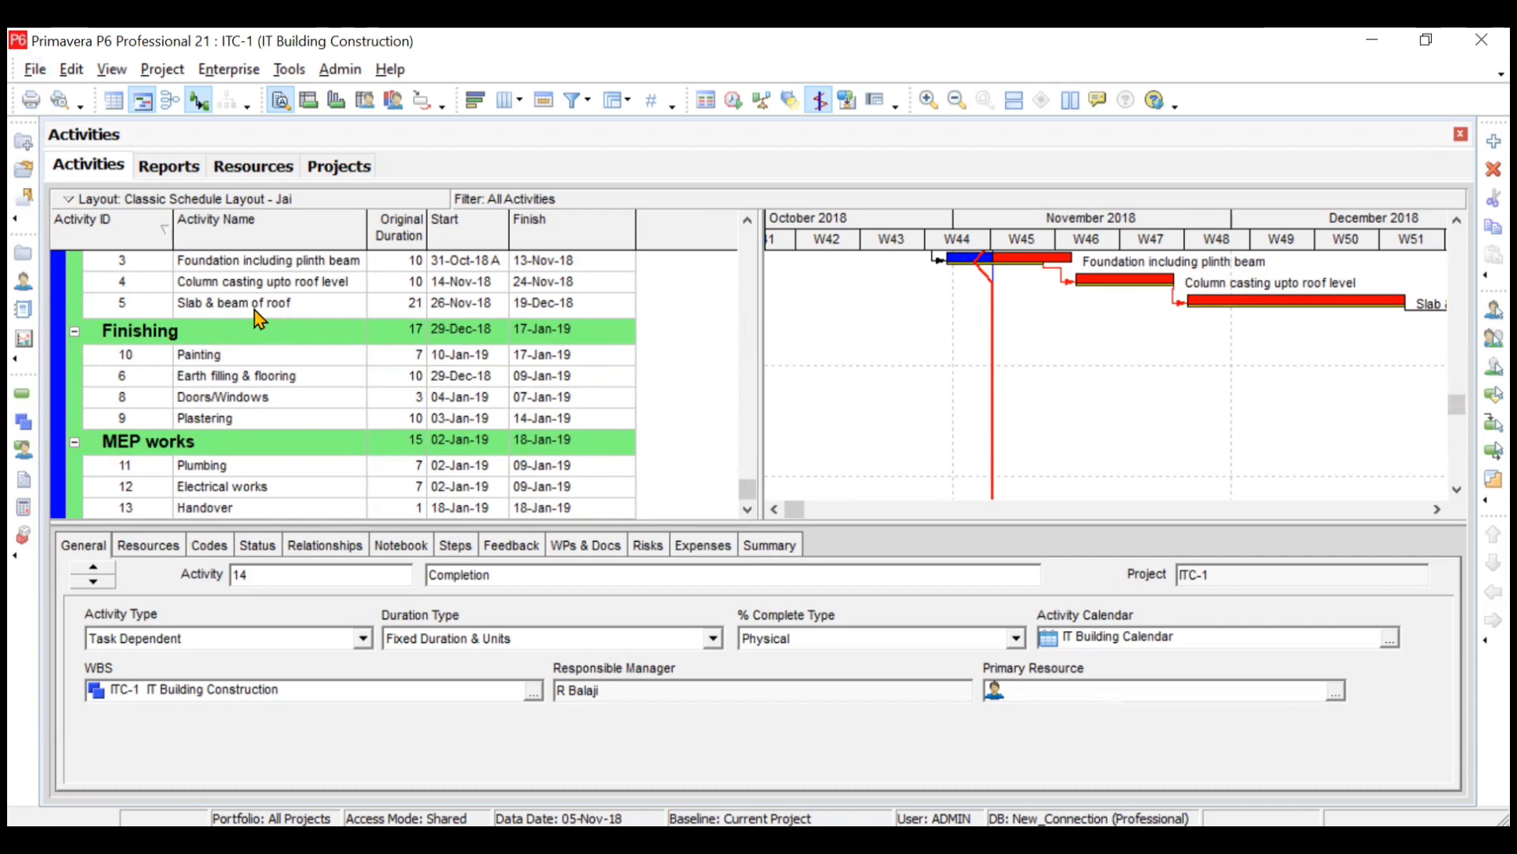
{"action": "left_click", "coordinate": [748, 221]}
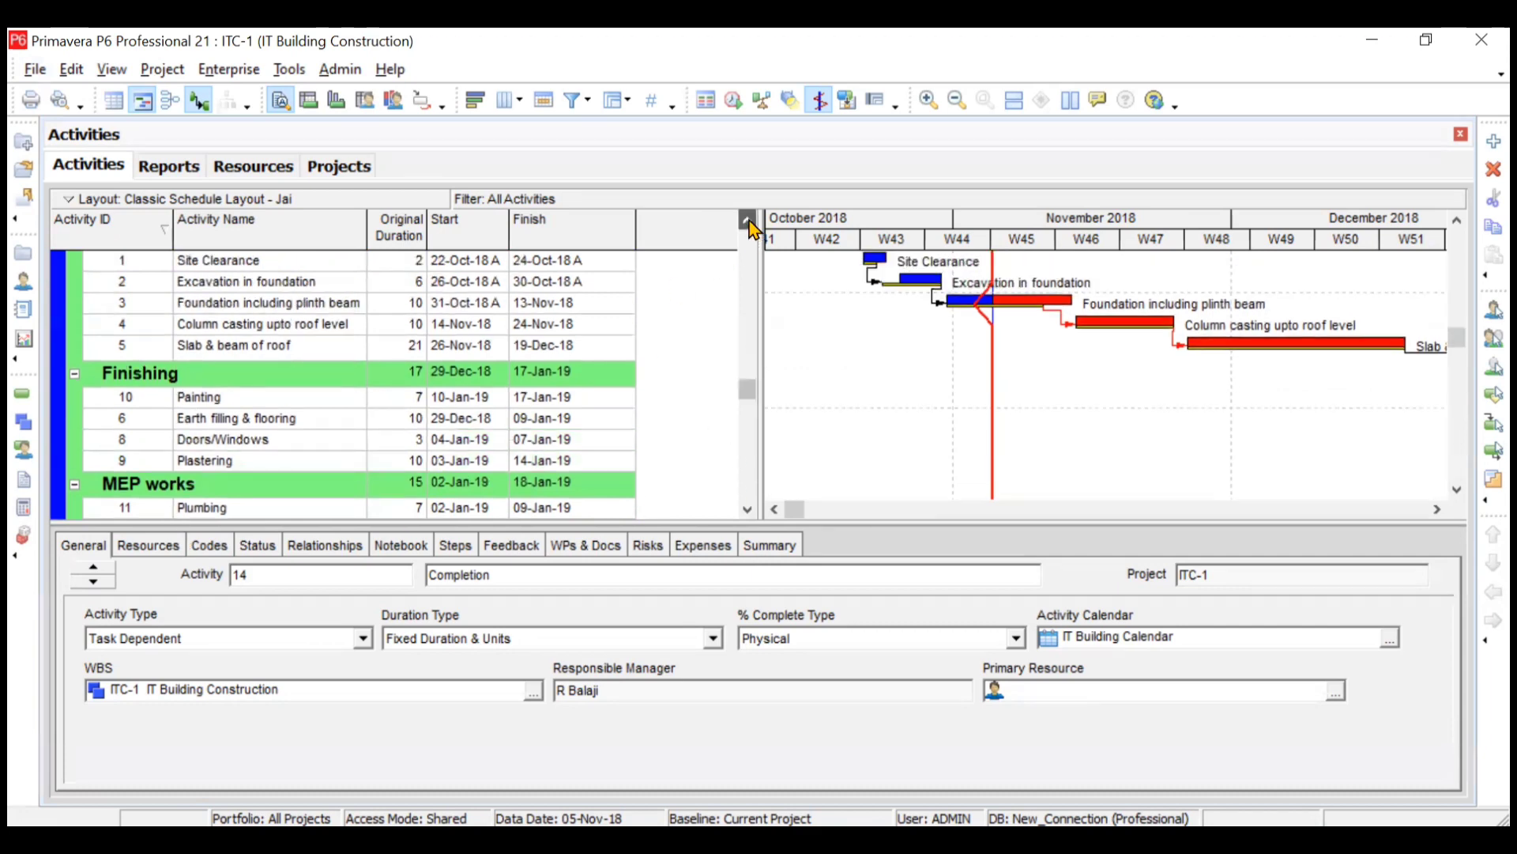
{"action": "left_click", "coordinate": [748, 222]}
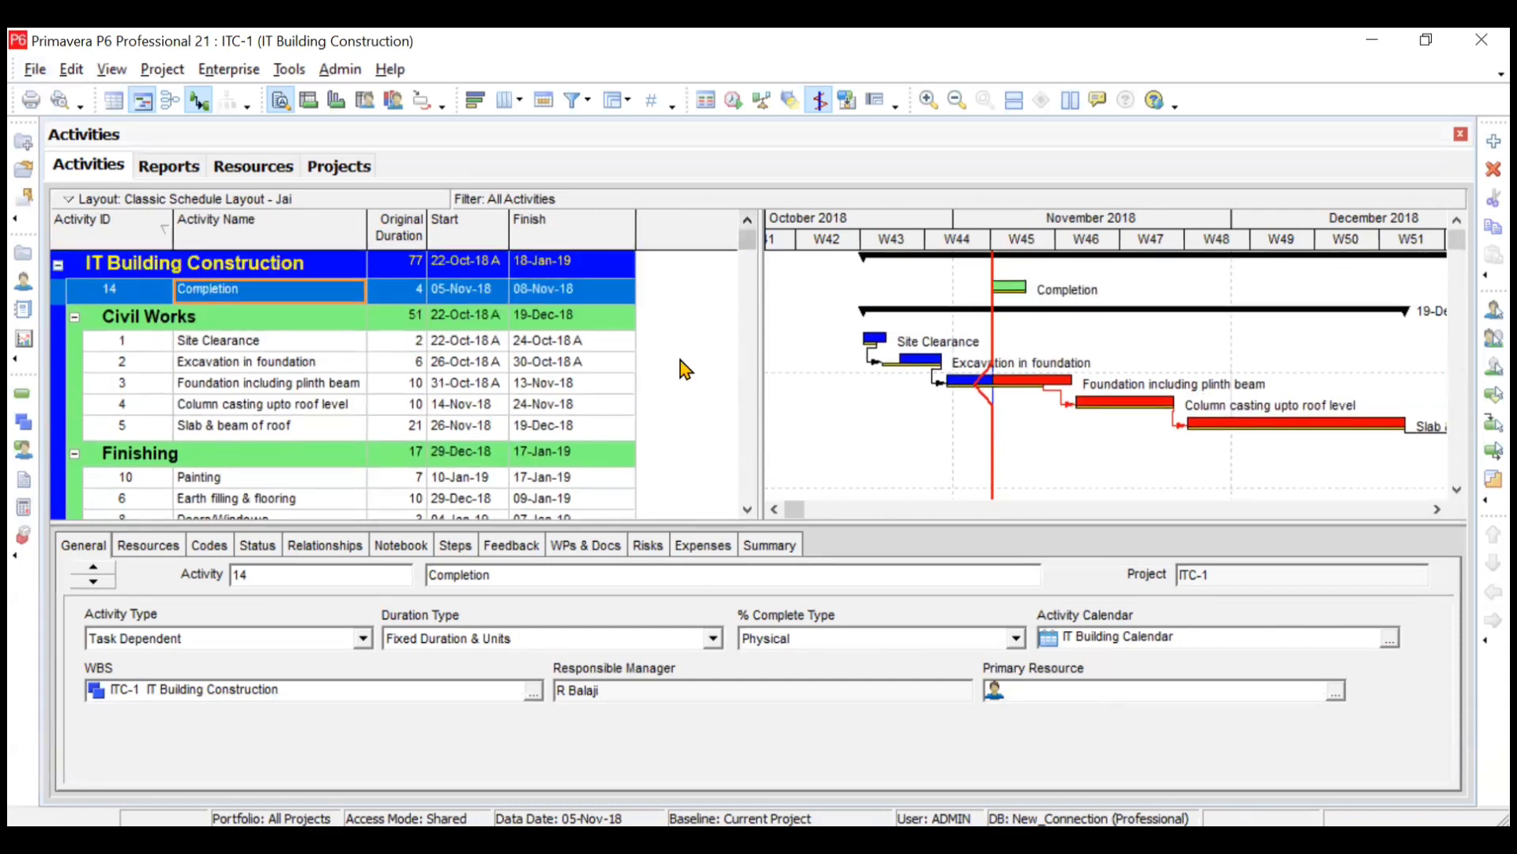